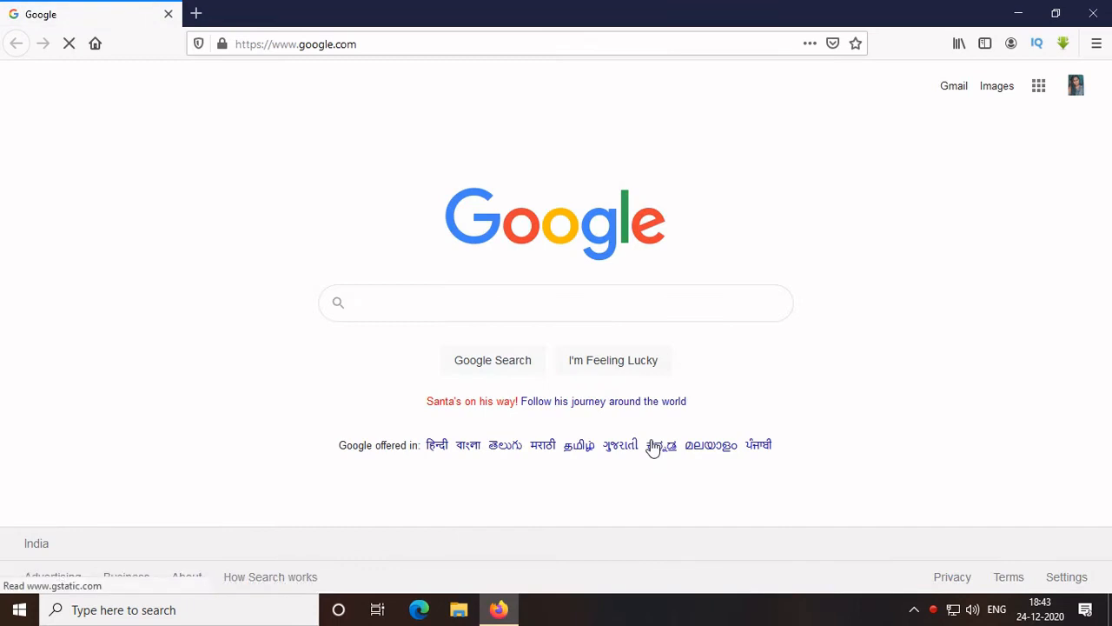
- Search Google for canva and open the Canva website from the results
click(501, 308)
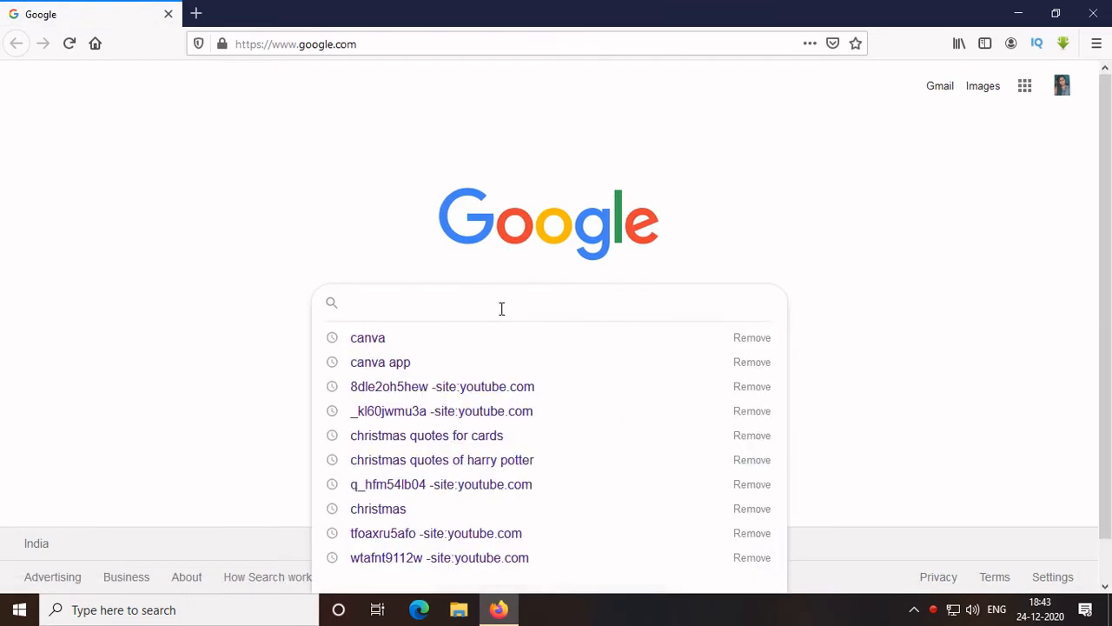
click(453, 339)
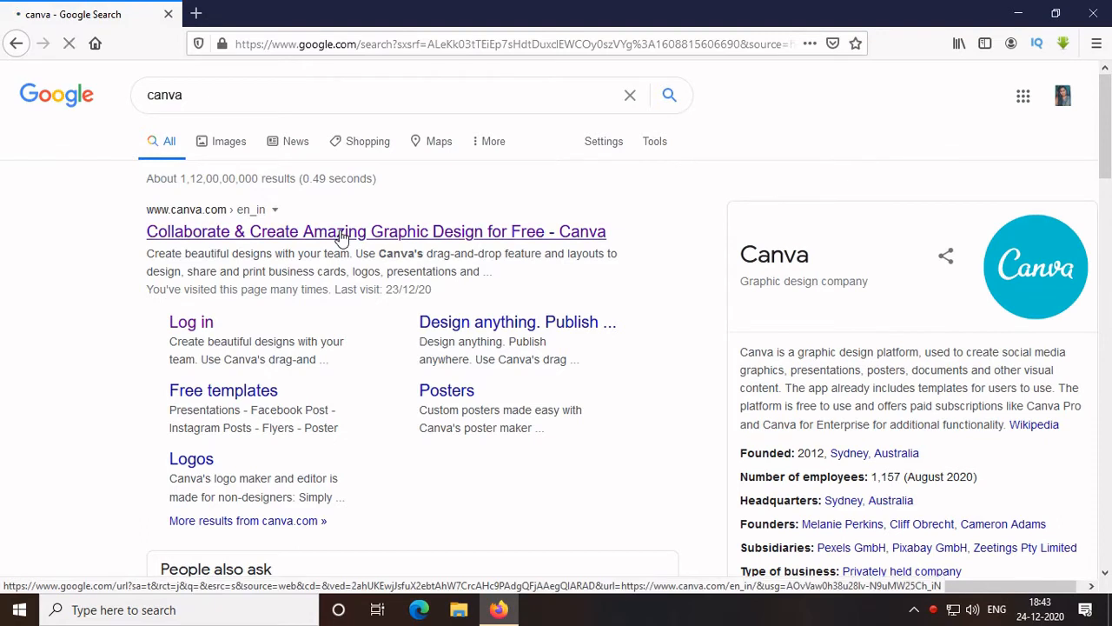
click(341, 237)
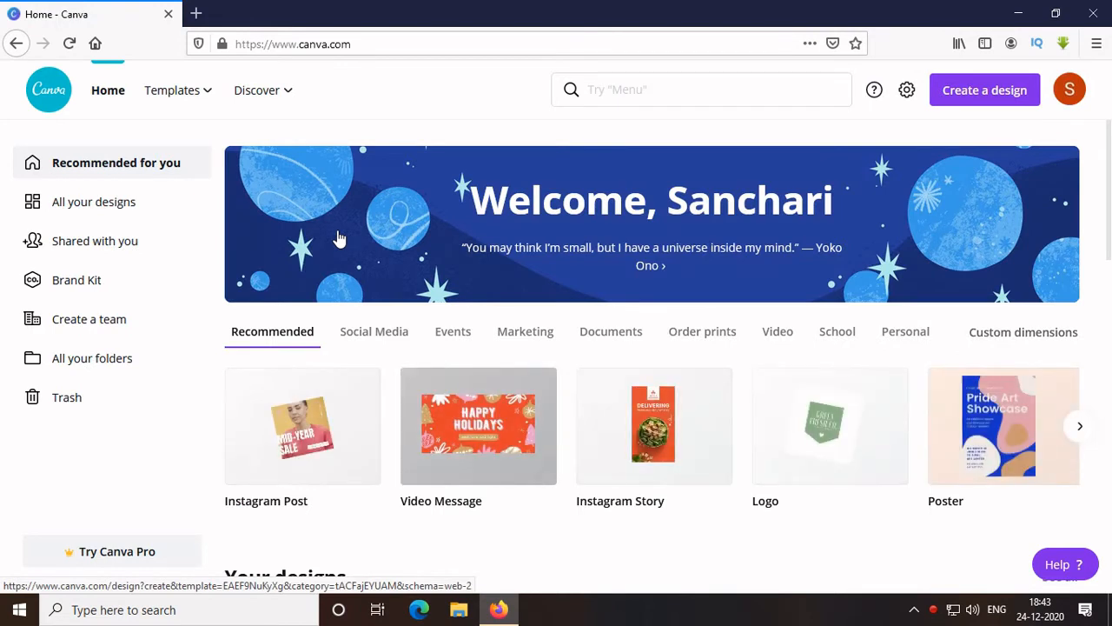
- Create a blank Poster design and set its page background colour to black
click(1009, 104)
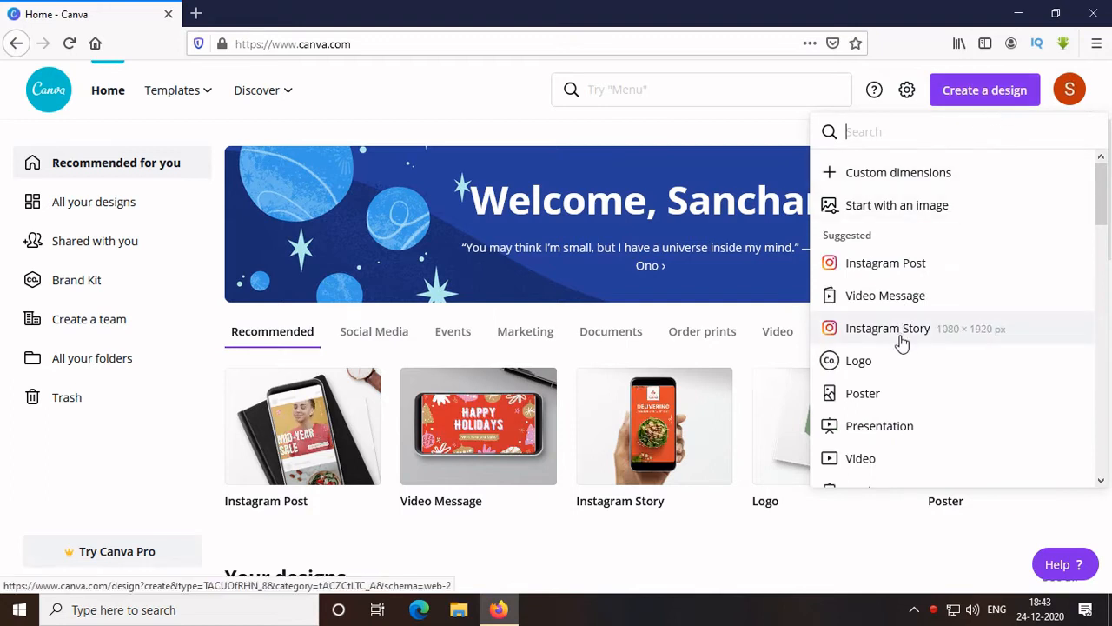
click(870, 393)
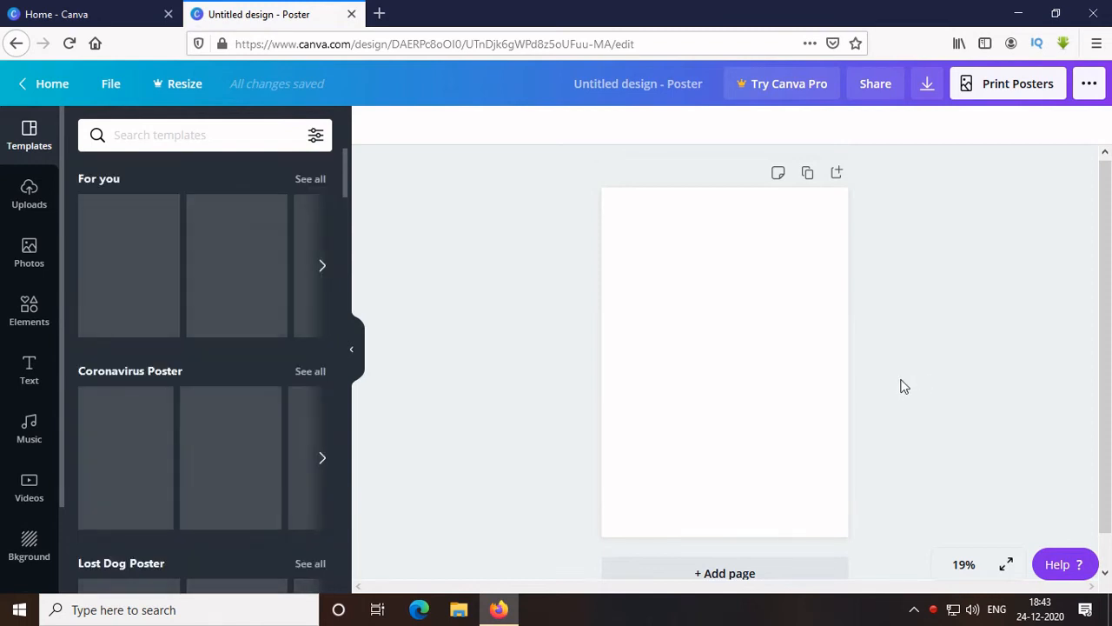
click(767, 342)
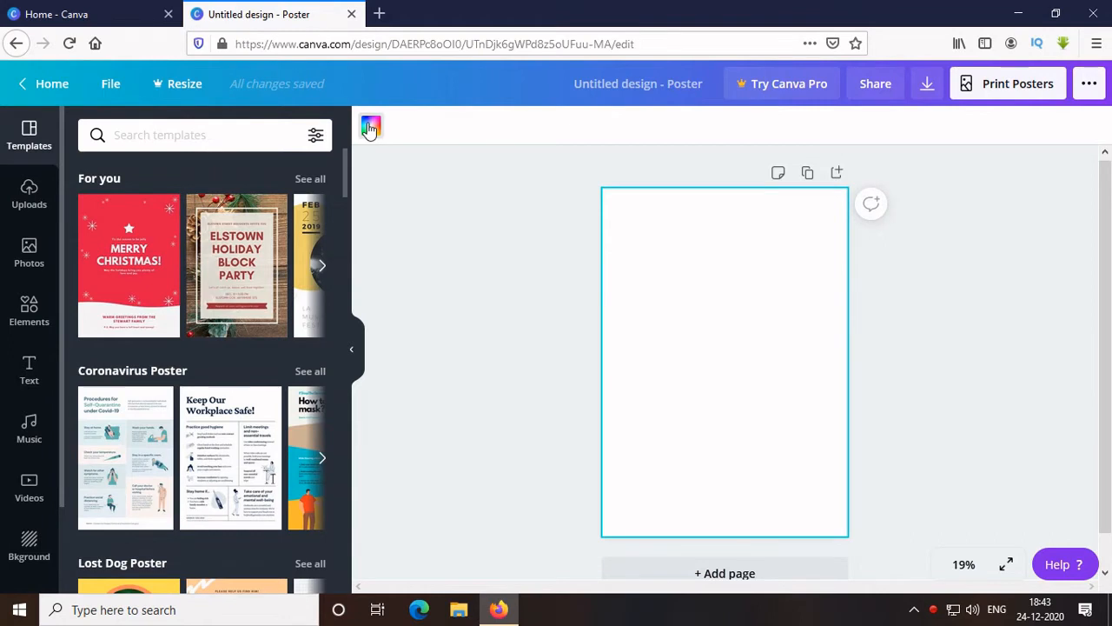
click(370, 129)
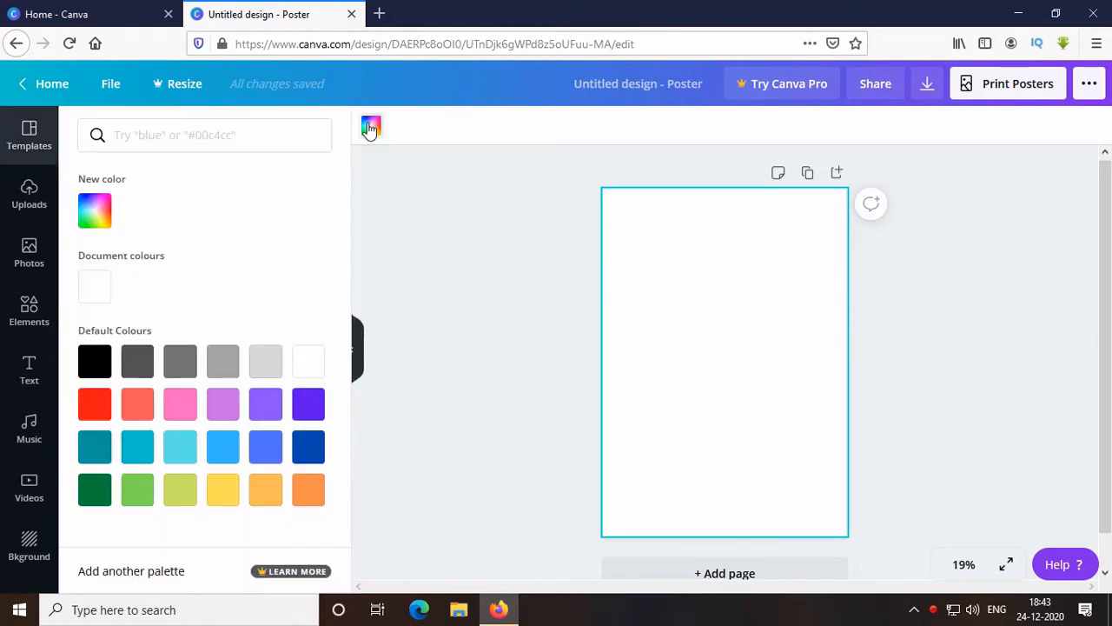
click(102, 368)
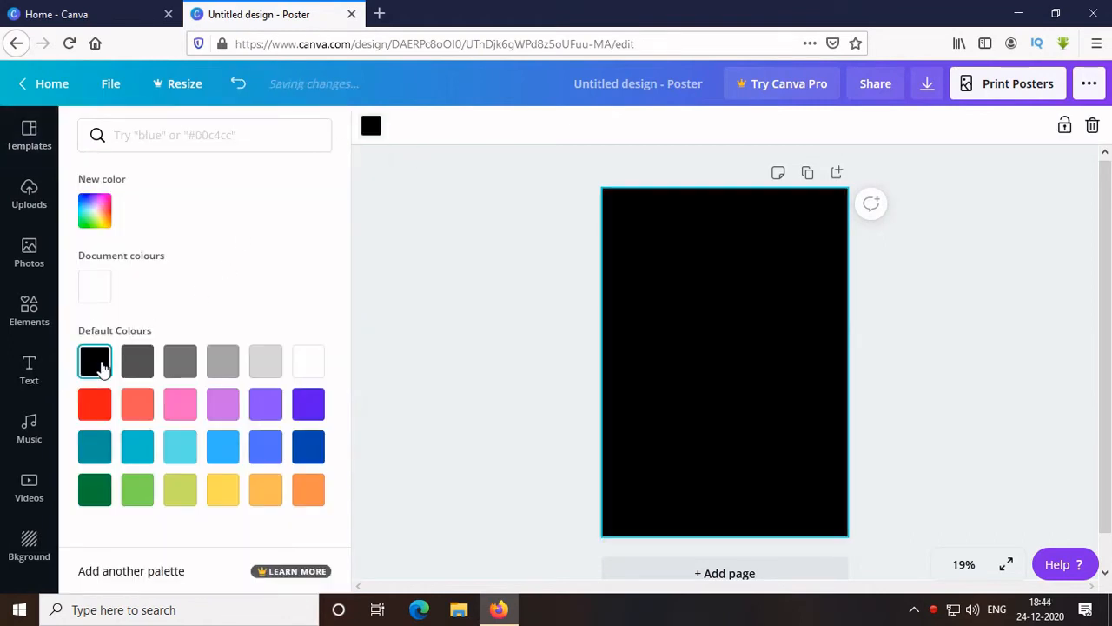
- Search the elements for snow, add the free blue leafy corner ornament, and fit it small into the poster's top-left corner
click(33, 310)
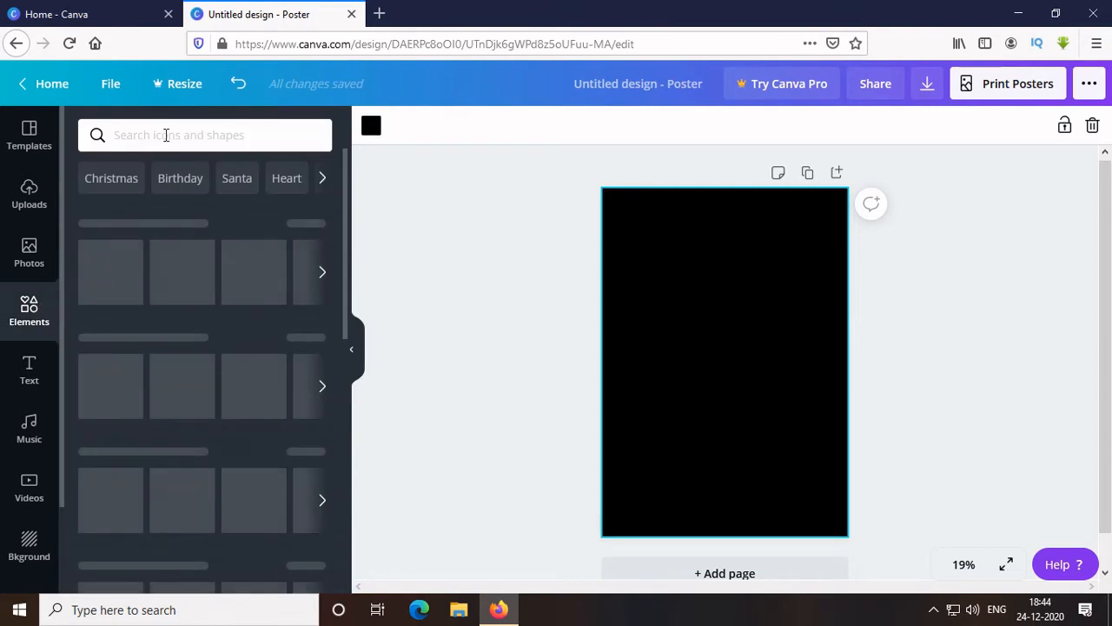
click(166, 135)
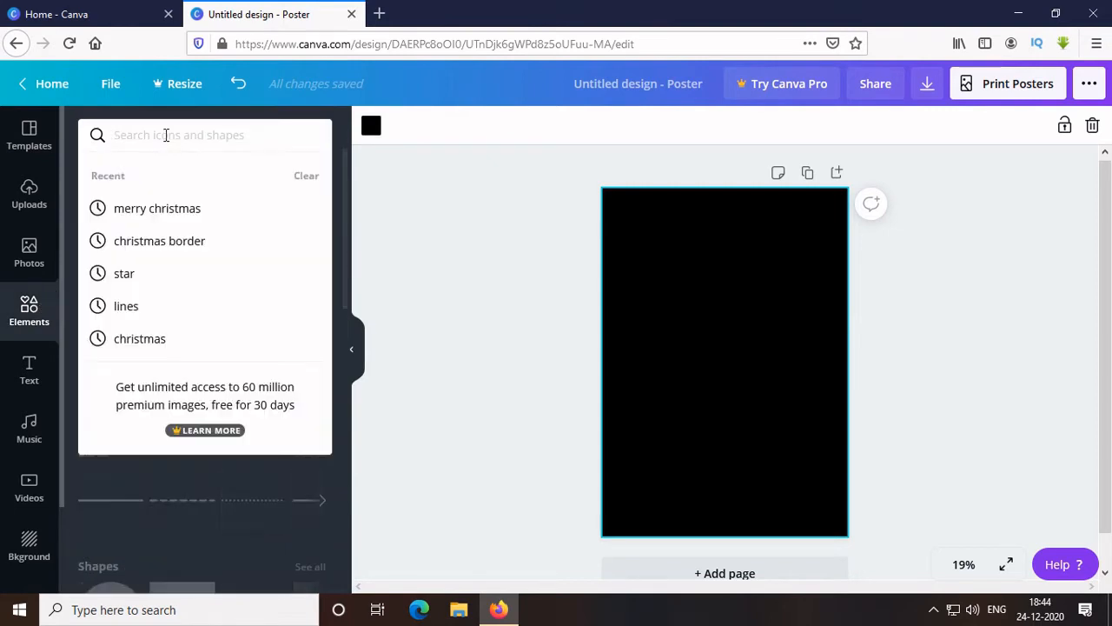
text(snow)
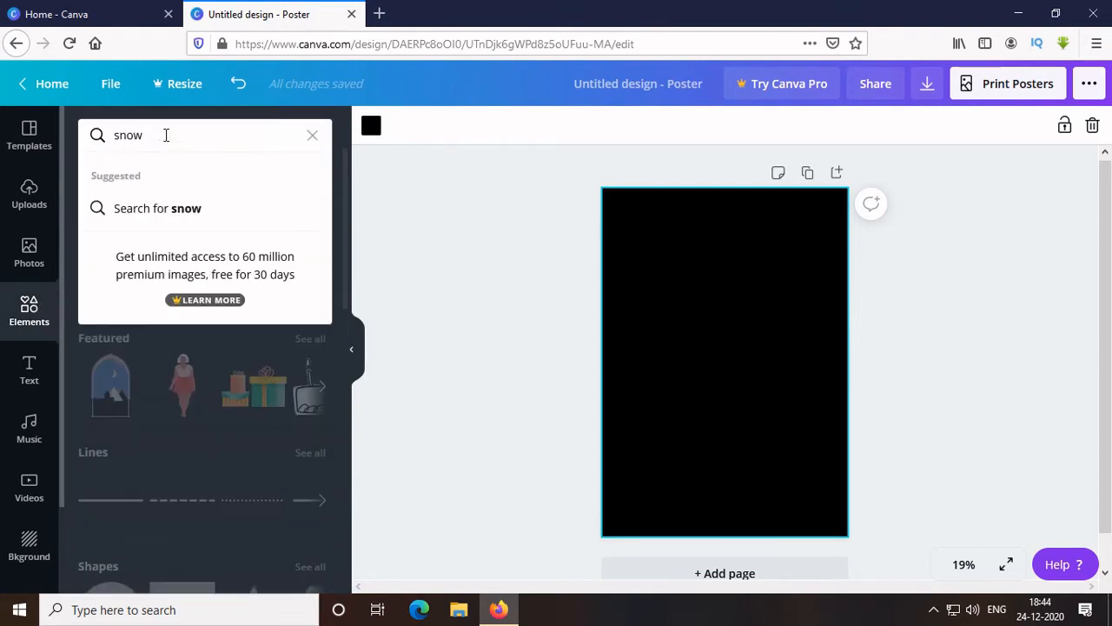
key(Return)
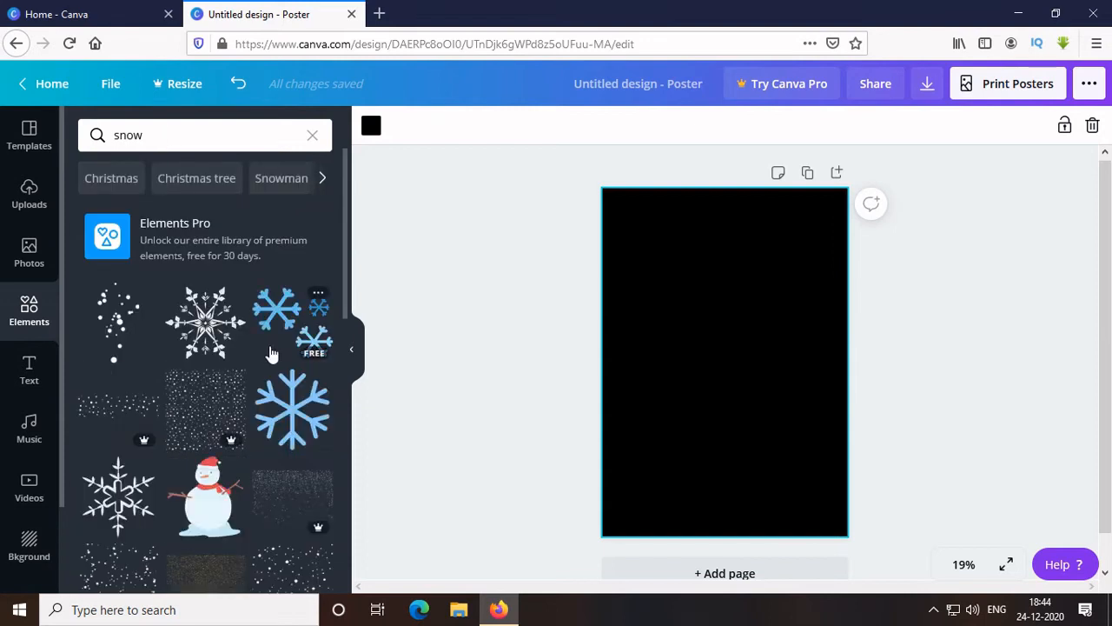
scroll(271, 354, down, 5)
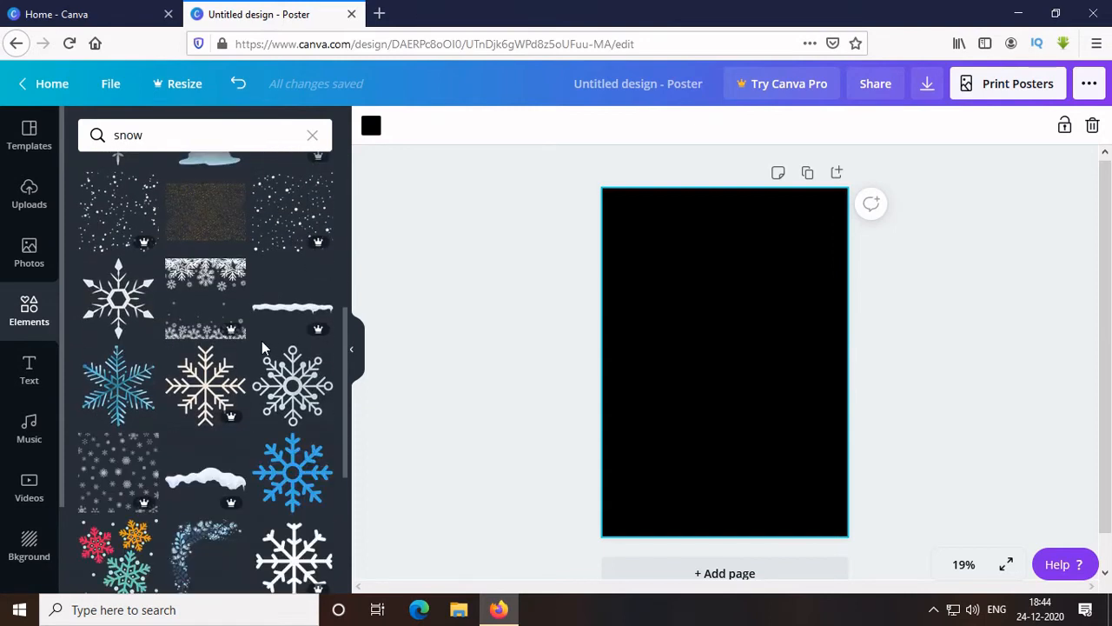
click(211, 532)
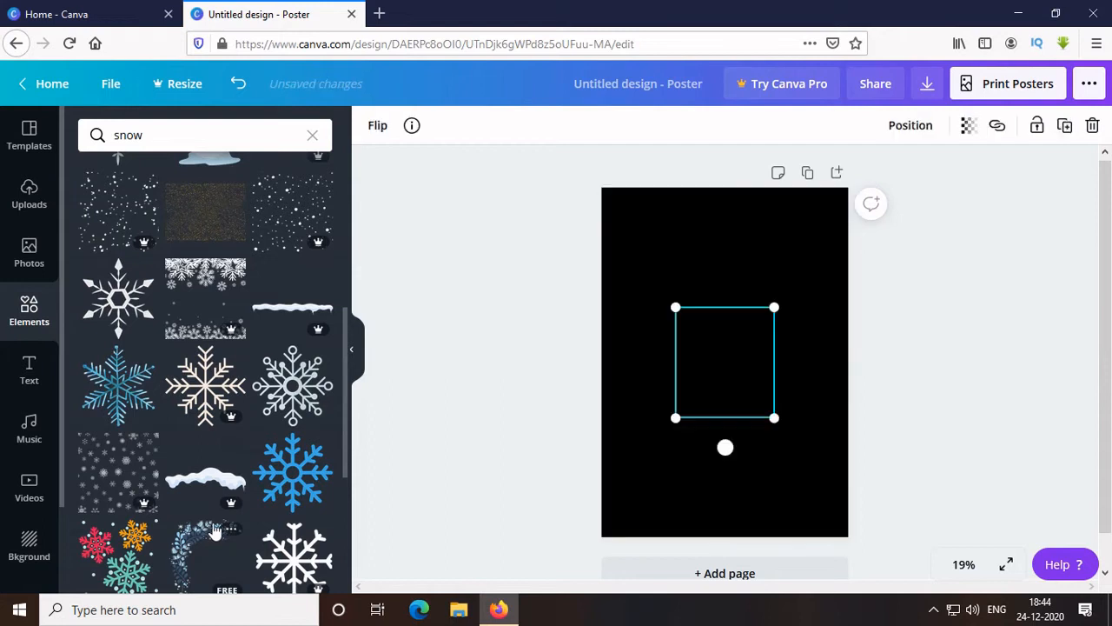
drag(768, 411, 638, 242)
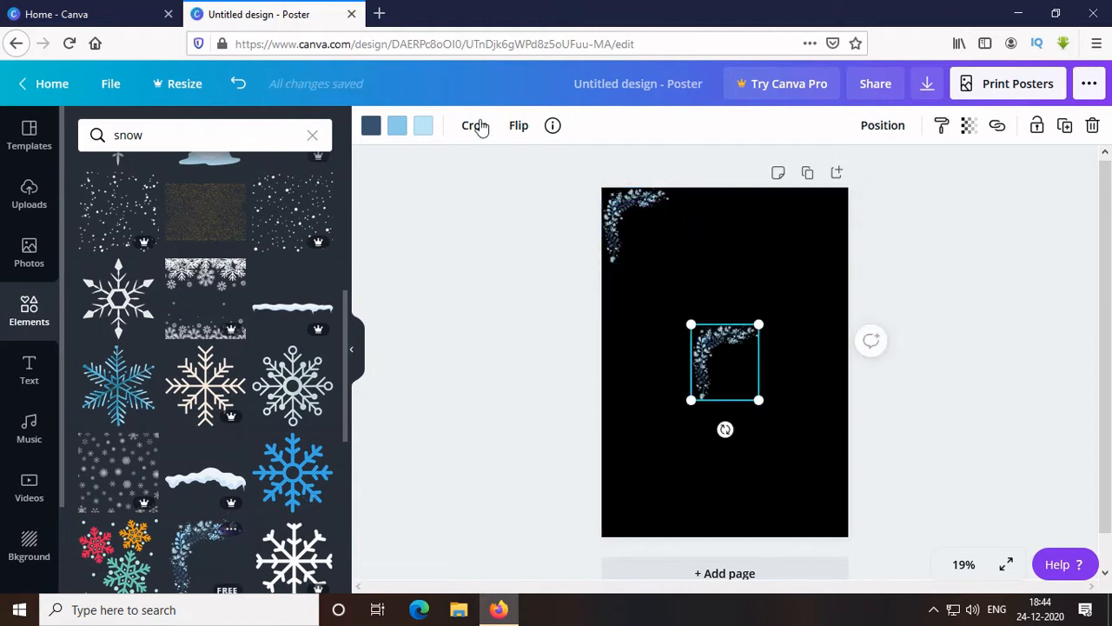
- Flip the second corner ornament vertically and place it in the poster's bottom-left corner
click(520, 126)
click(539, 203)
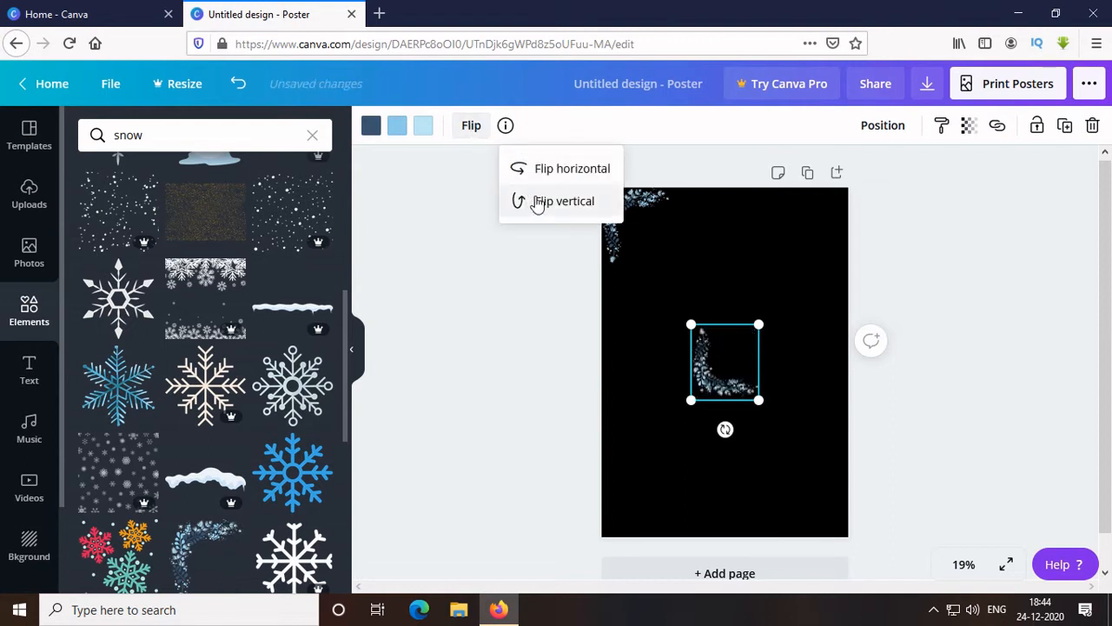
drag(725, 356, 631, 489)
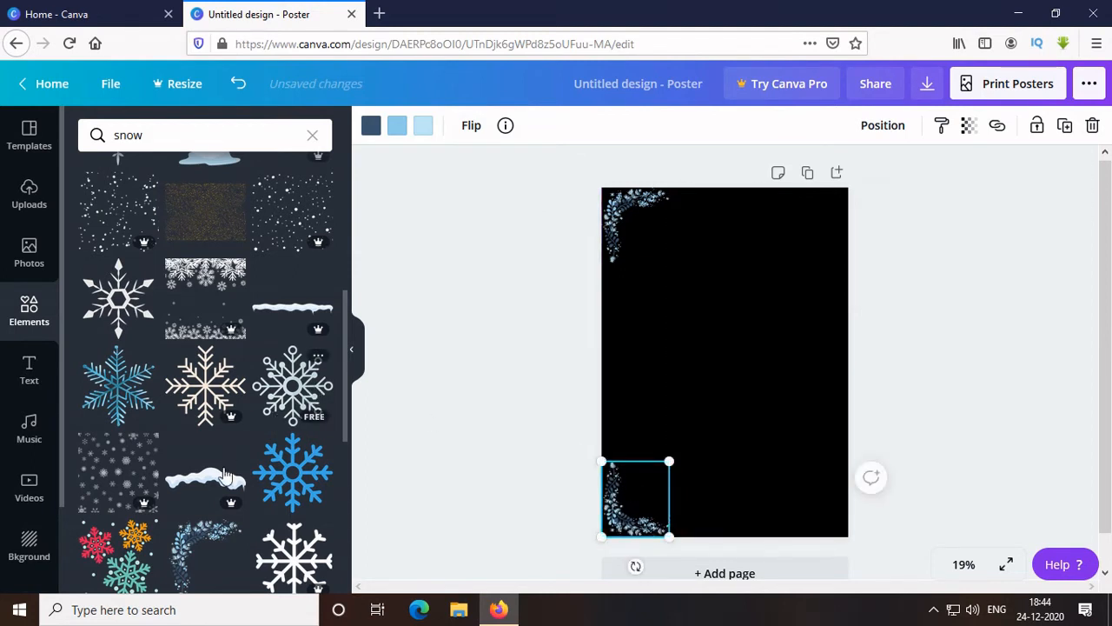
- Add a third corner ornament, flip it vertically and horizontally, and place it in the poster's bottom-right corner
click(207, 549)
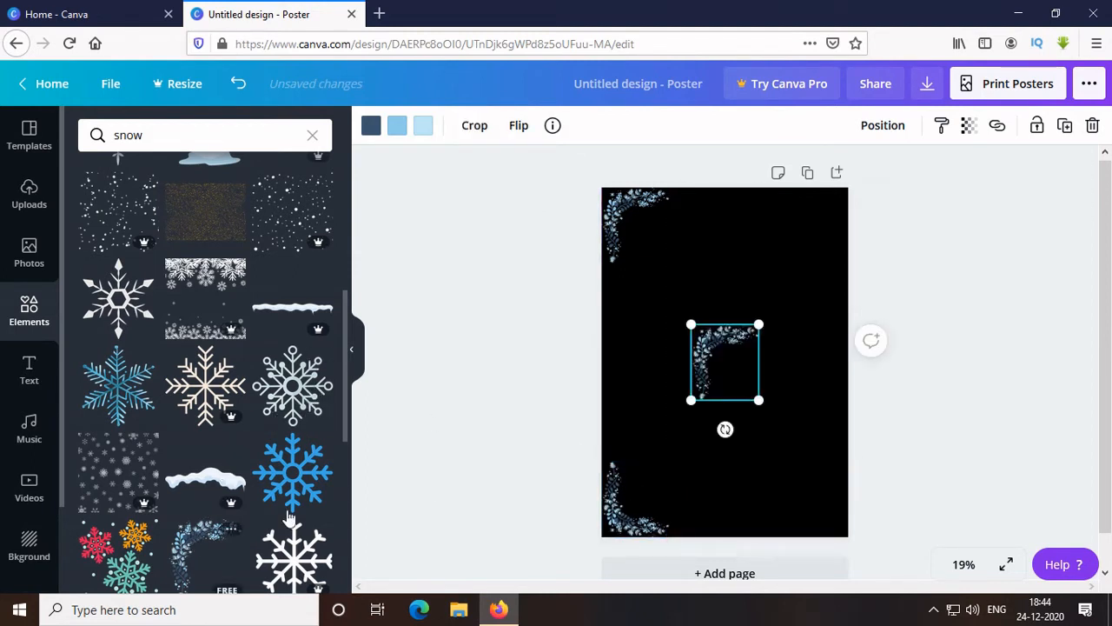
click(518, 125)
click(538, 201)
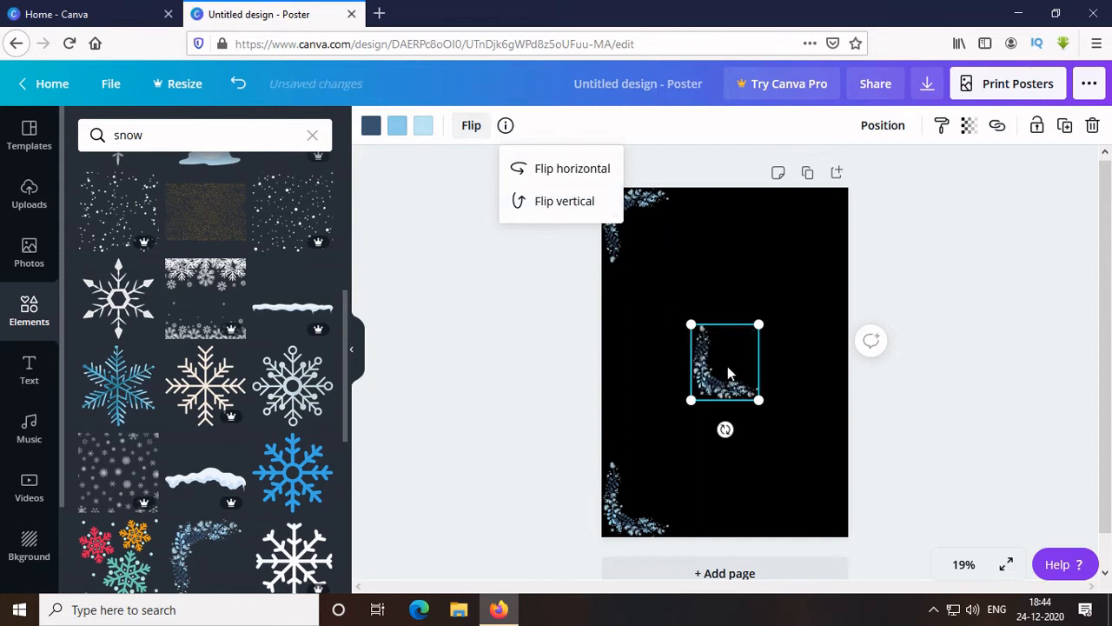
click(573, 170)
drag(729, 370, 818, 499)
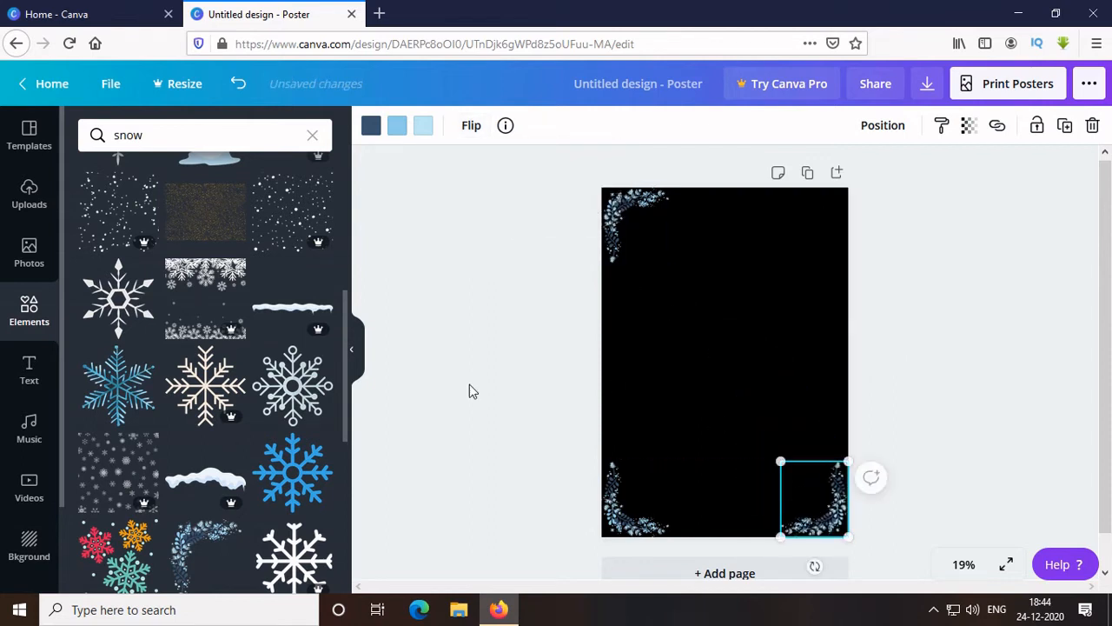
- Add a fourth corner ornament, flip it horizontally, and place it in the poster's top-right corner
click(214, 527)
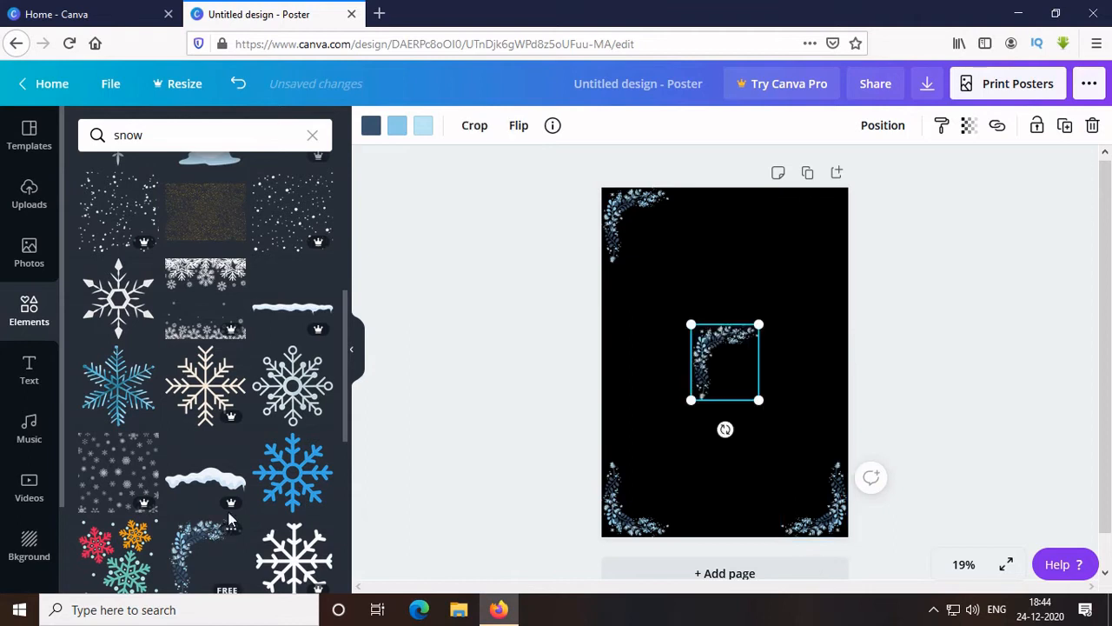
click(520, 125)
click(552, 168)
drag(717, 359, 819, 225)
- Search the elements for christmas tree and look through the tree graphics
click(179, 137)
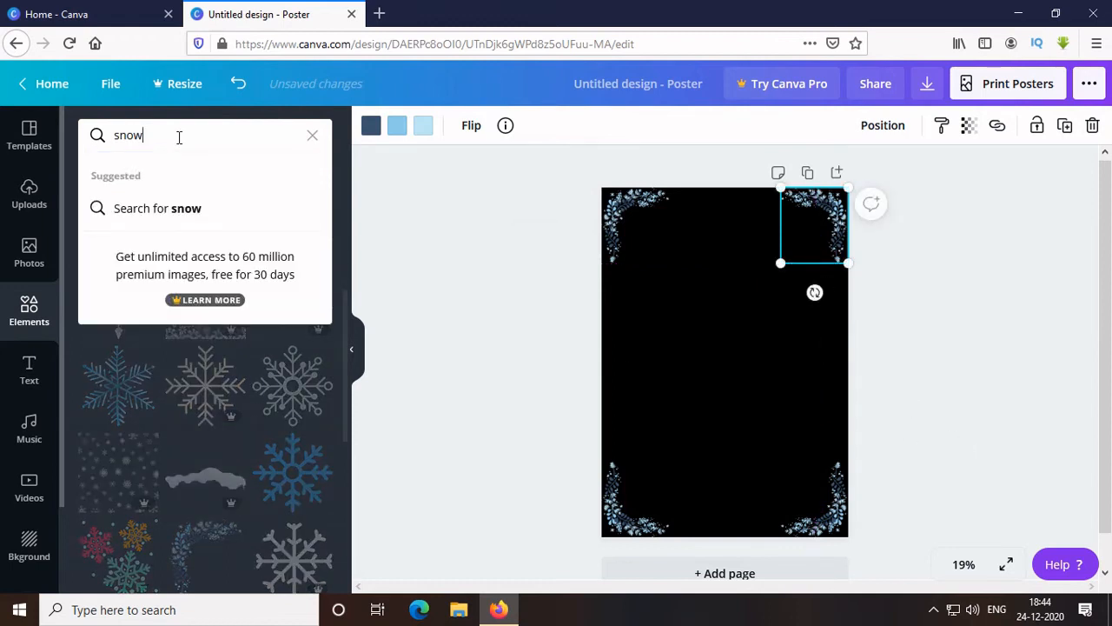
key(BackSpace)
key(BackSpace)
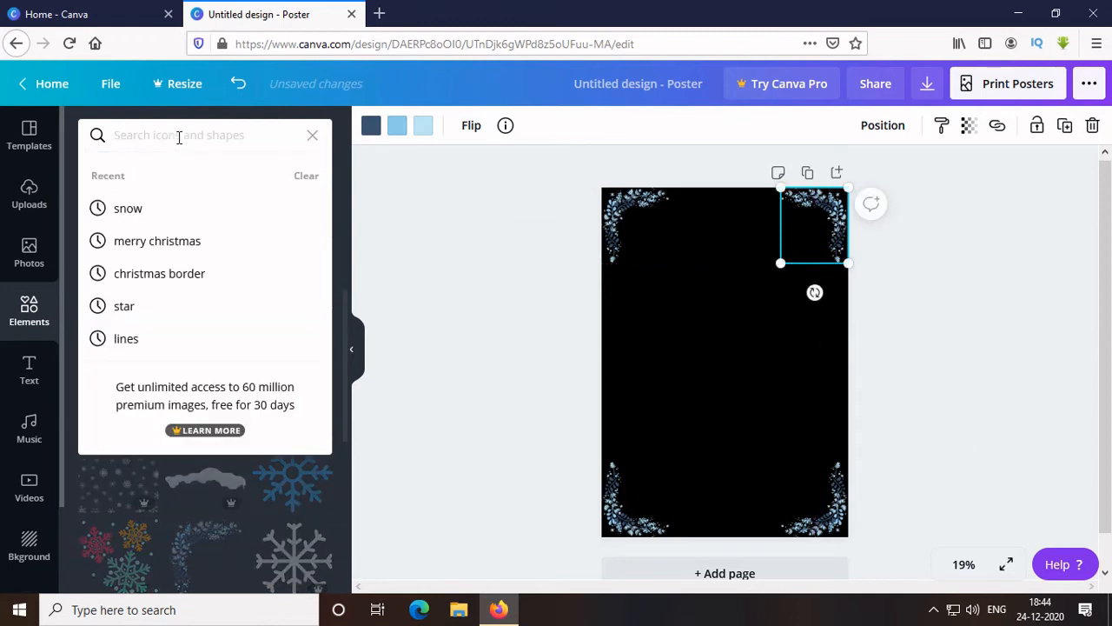
text(chri)
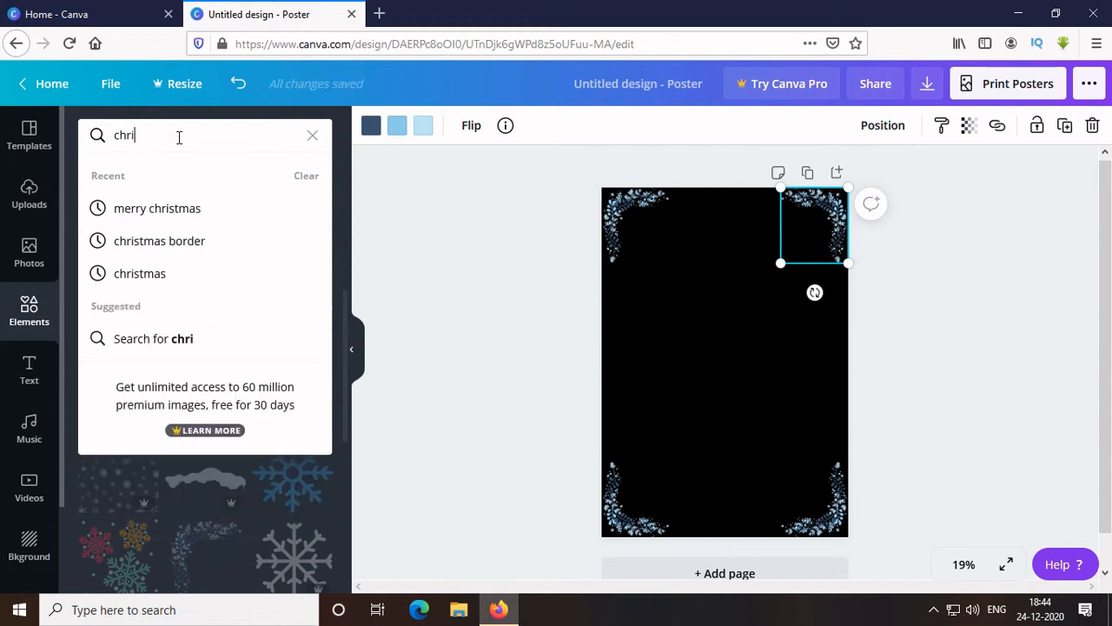
text(stmas tree)
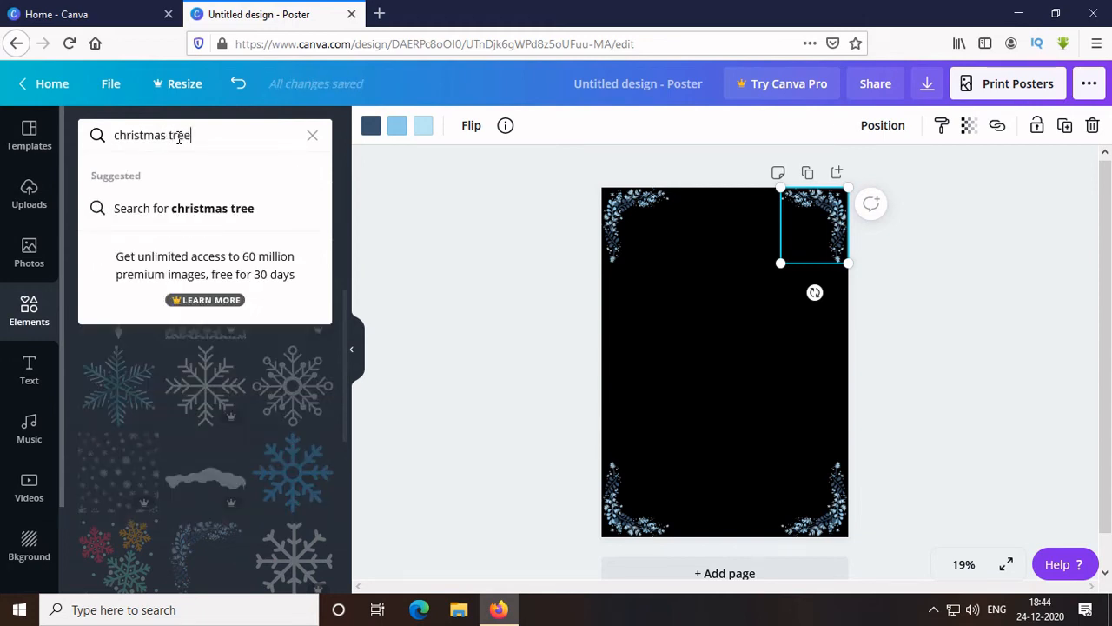
key(Return)
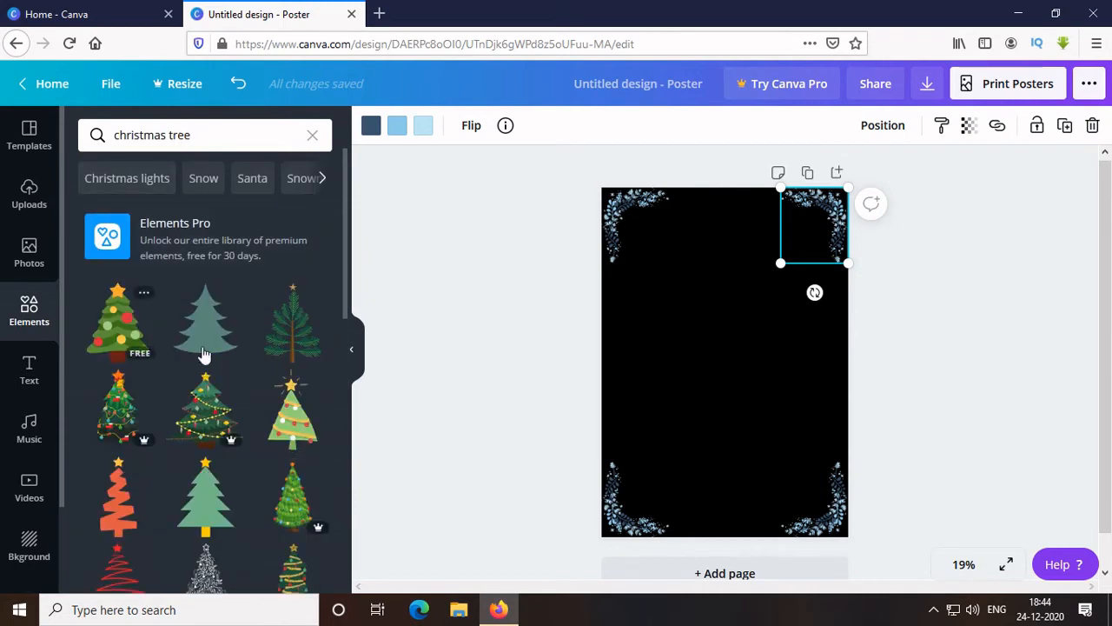
scroll(292, 344, down, 5)
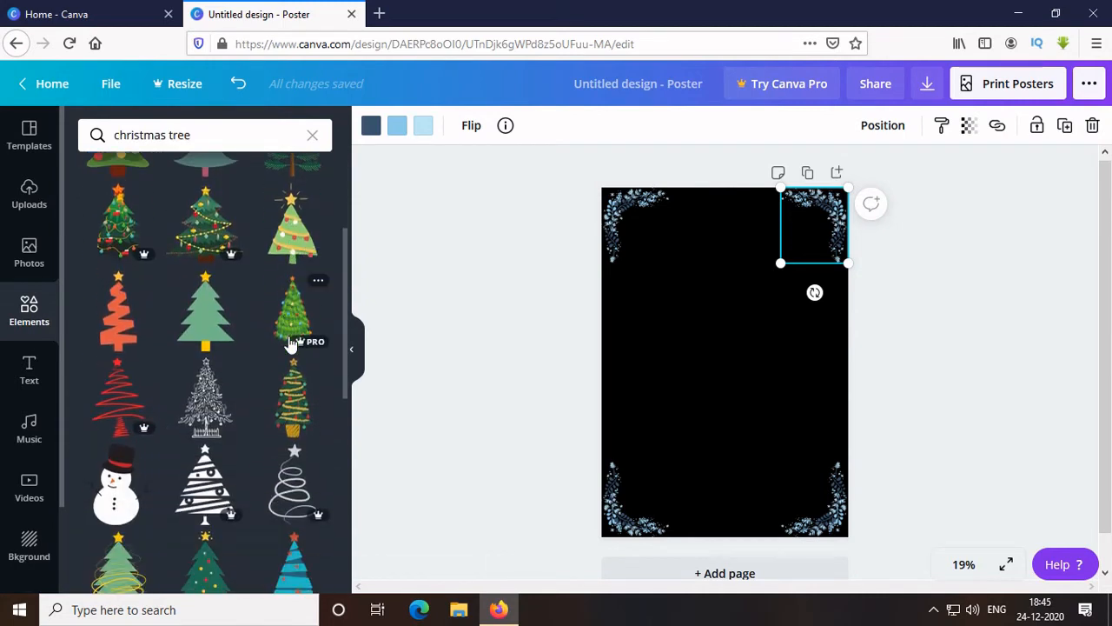
drag(346, 348, 345, 531)
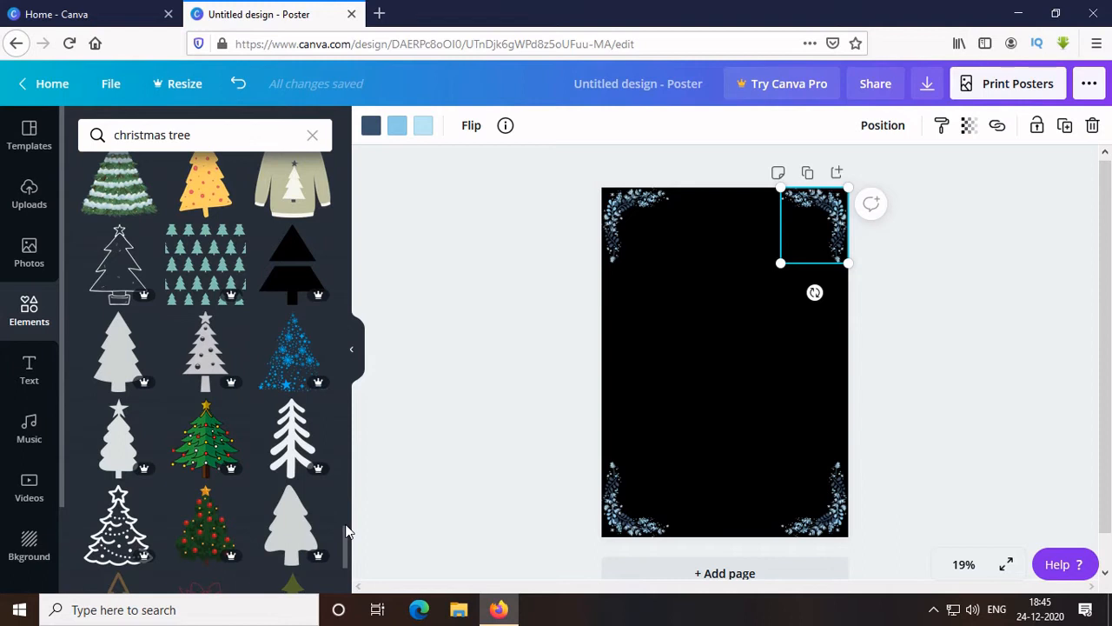
- Clear the christmas tree search and look through the full Featured elements collection
click(313, 134)
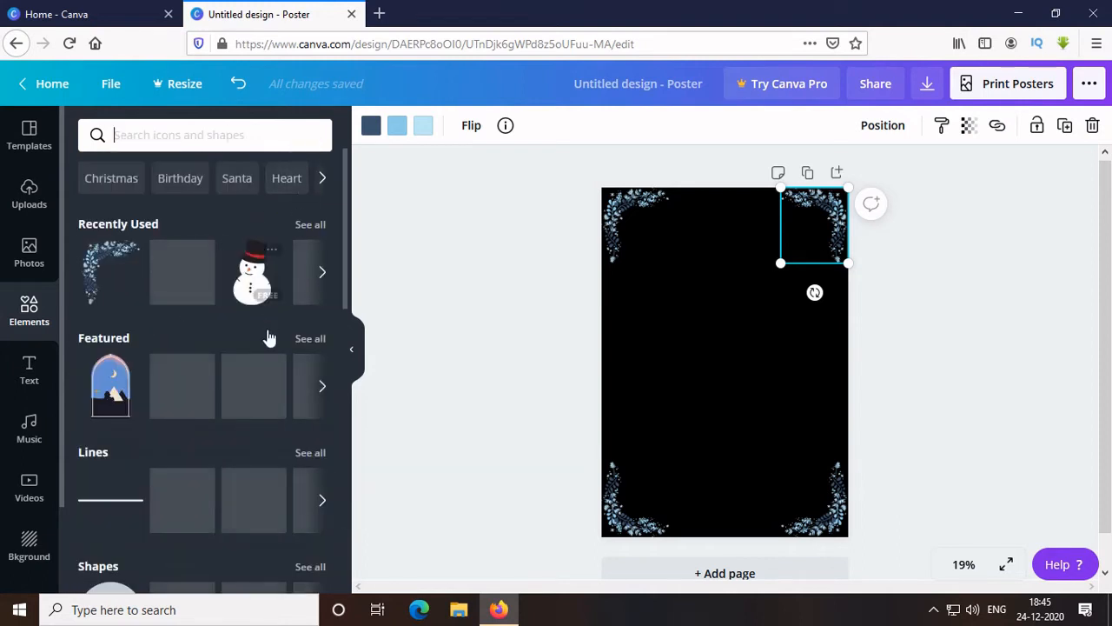
click(310, 339)
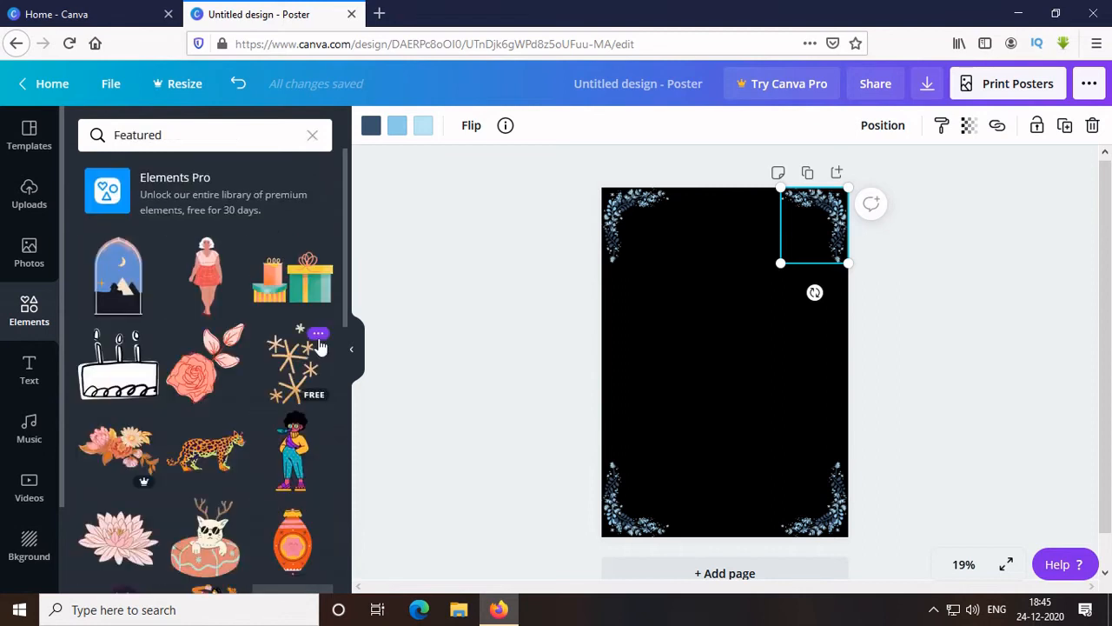
scroll(319, 345, down, 5)
scroll(319, 345, down, 5)
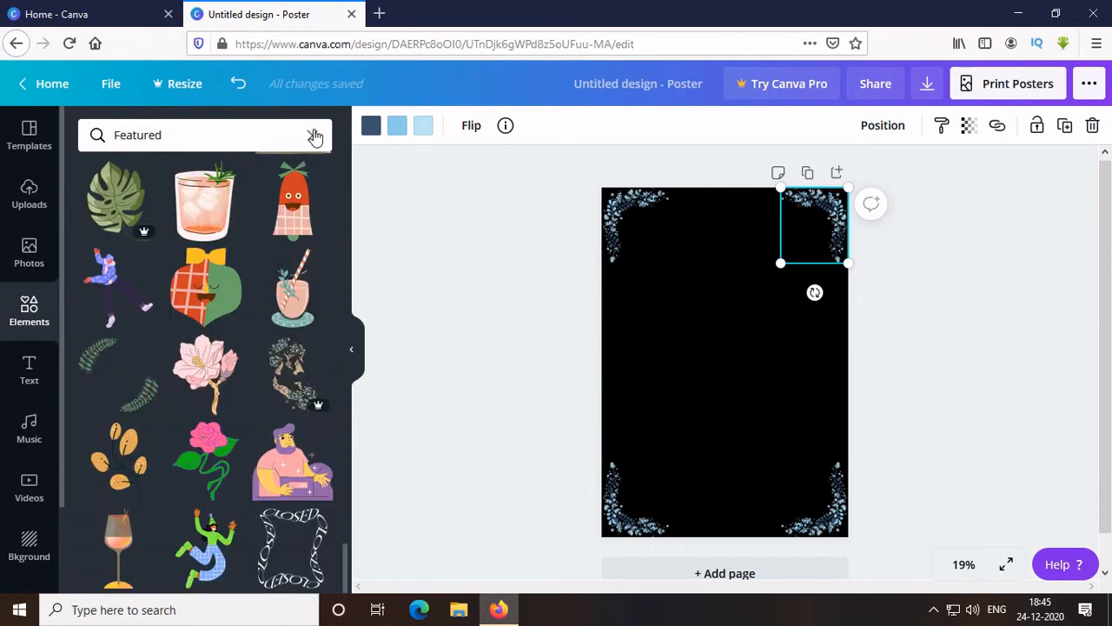
click(314, 136)
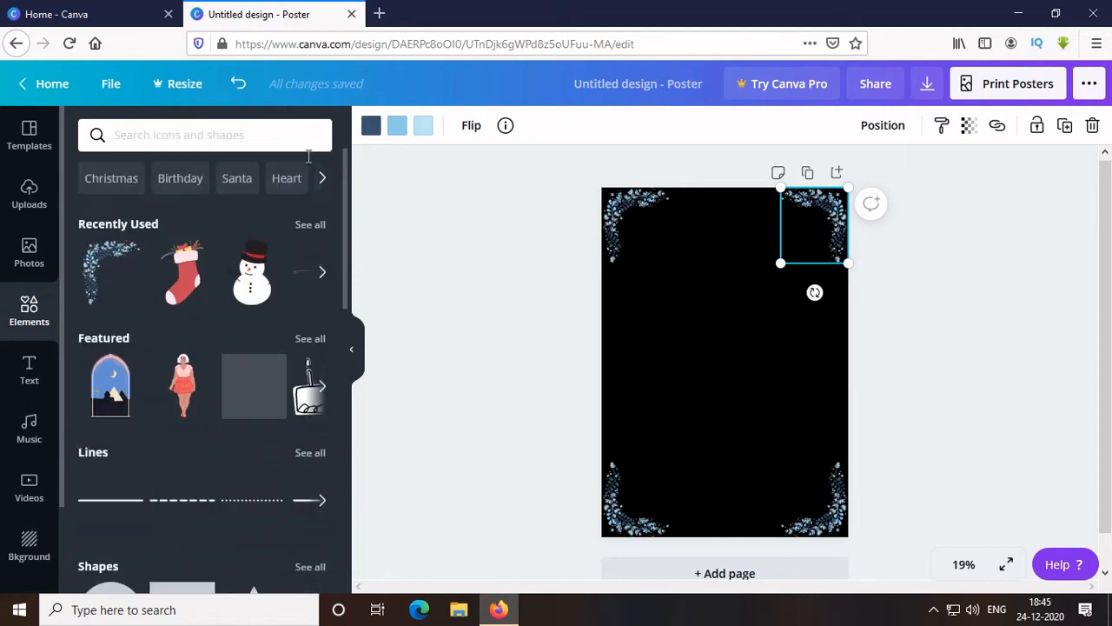
- Add the green pine tree with a star from the recently used elements and place it along the poster's right side
click(310, 226)
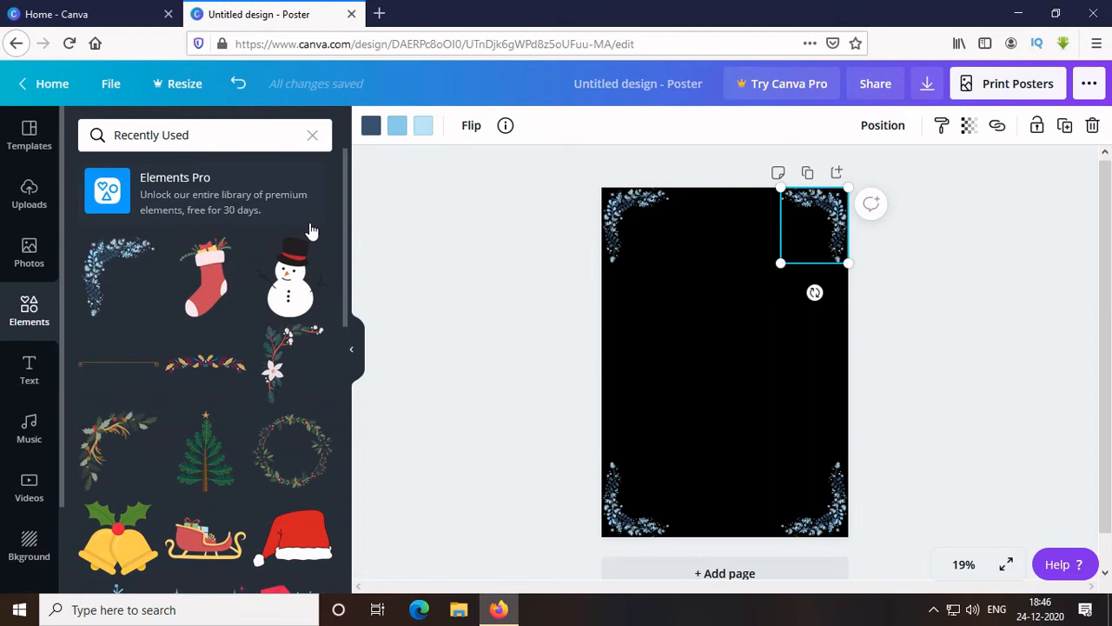
click(218, 461)
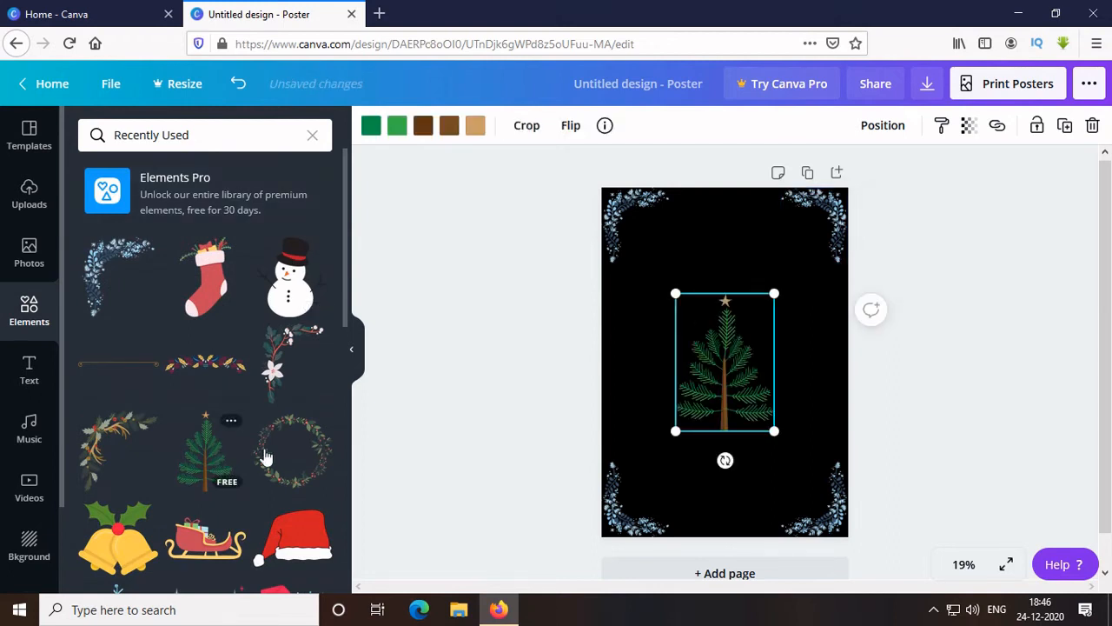
drag(728, 349, 797, 349)
click(448, 336)
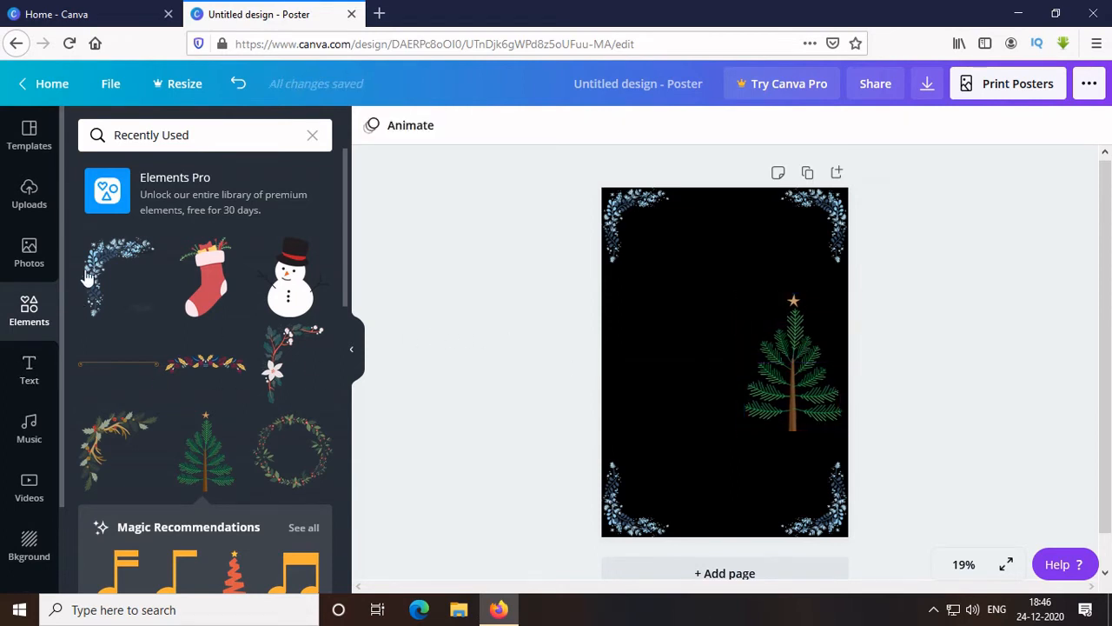
- Add a body text box and replace its placeholder with the copied Christmas message starting "The gift of love. The gift of peace."
click(30, 368)
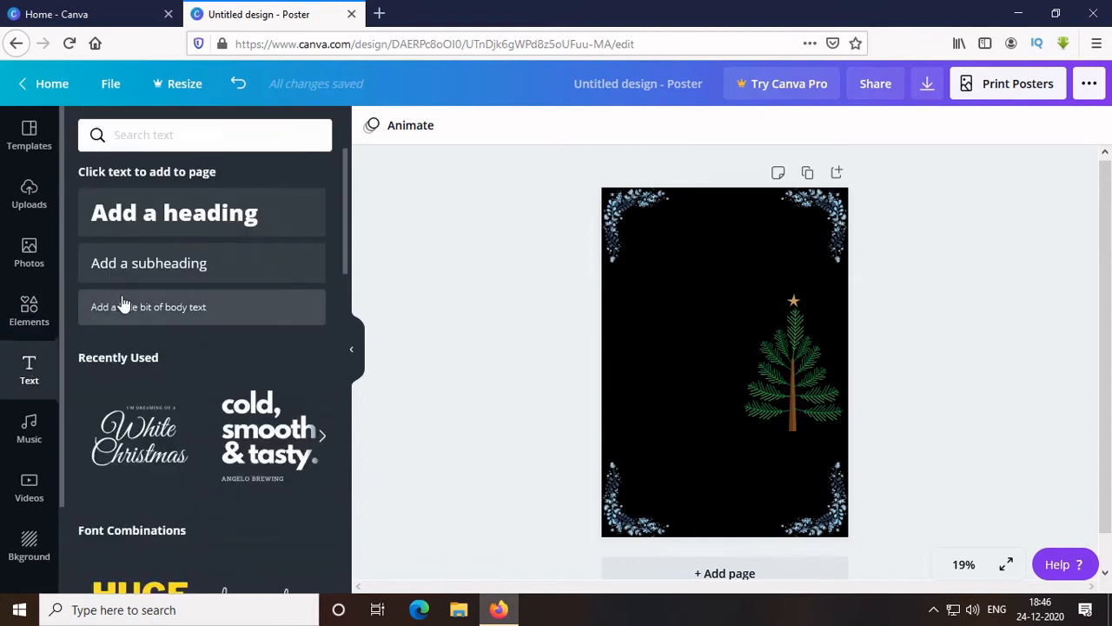
click(123, 306)
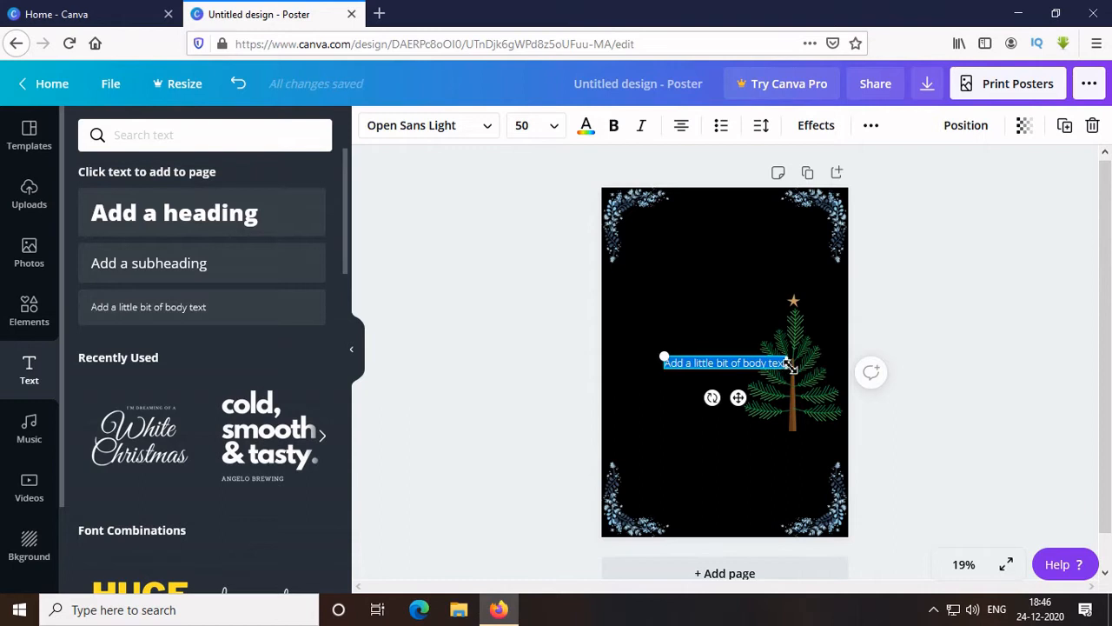
drag(792, 365, 842, 363)
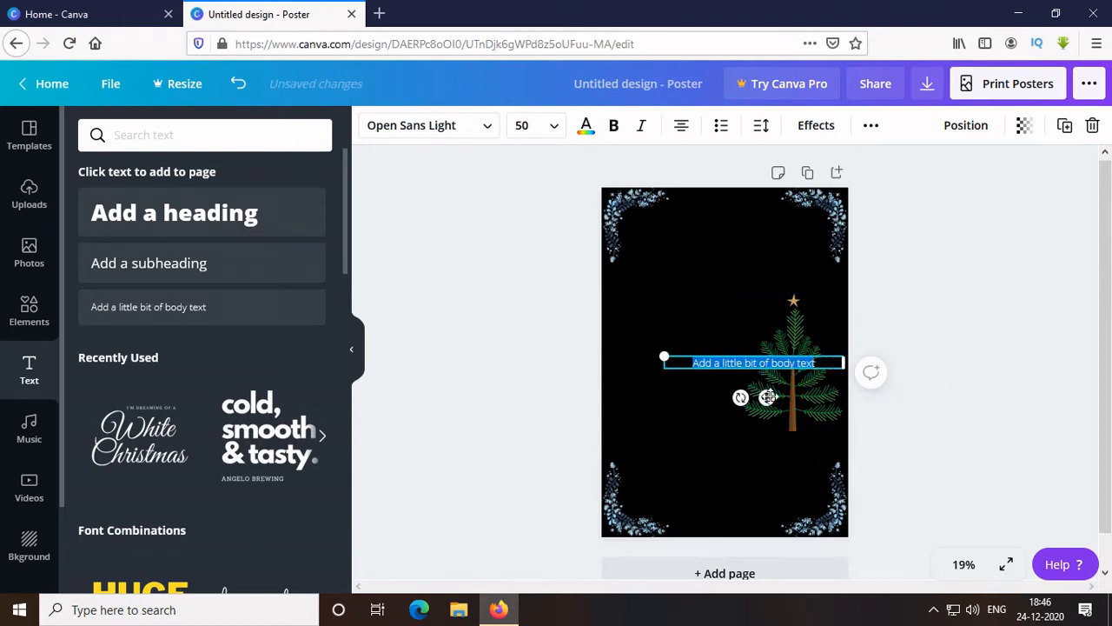
drag(765, 392, 757, 397)
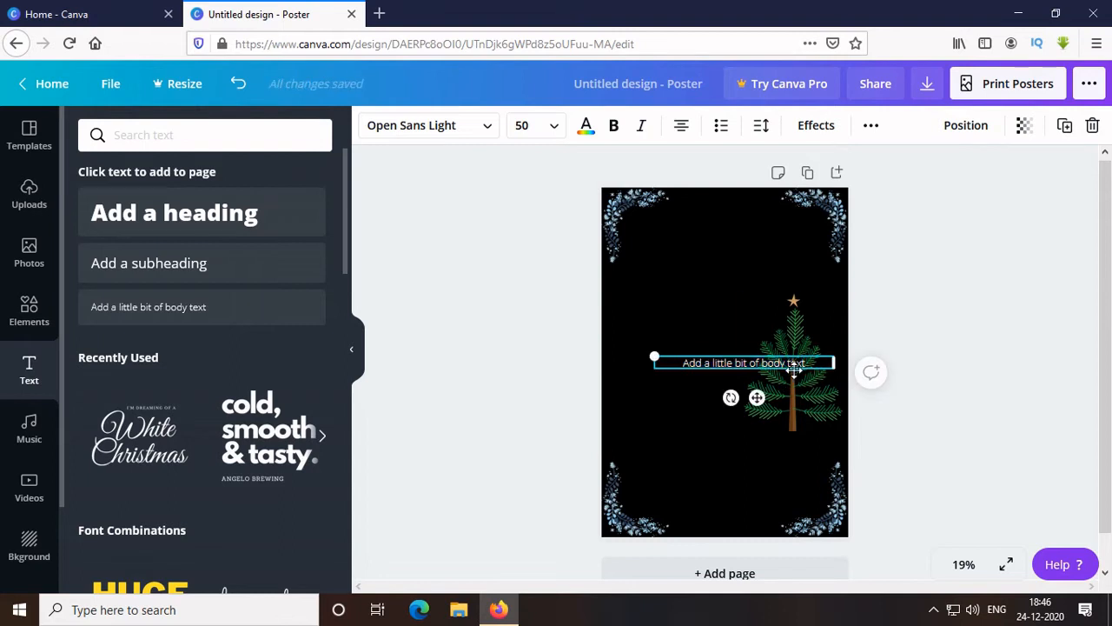
key(BackSpace)
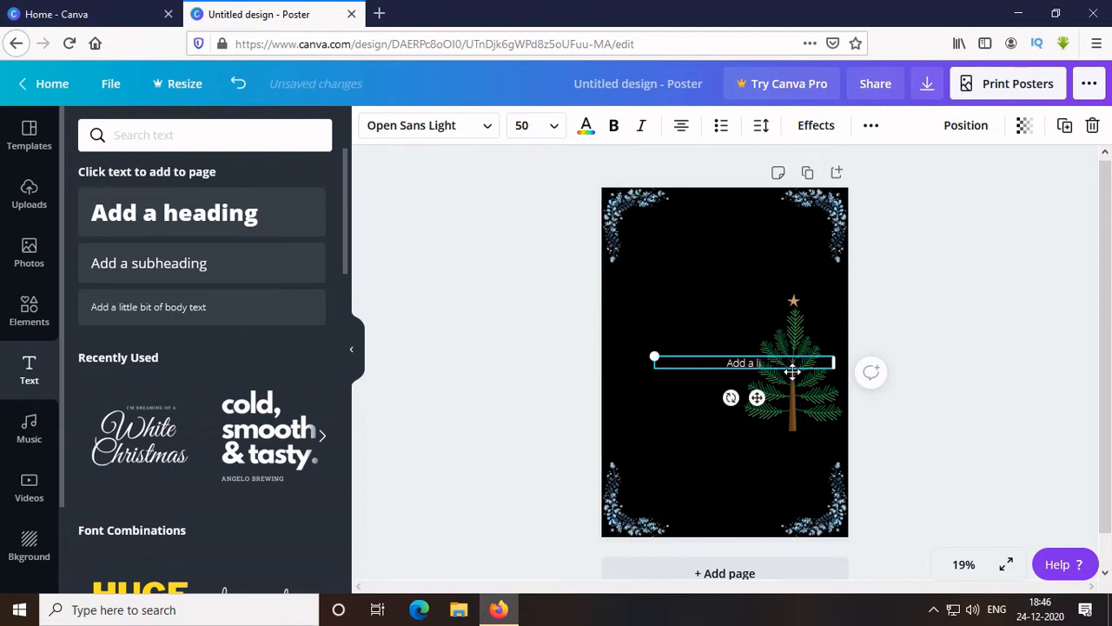
right_click(733, 361)
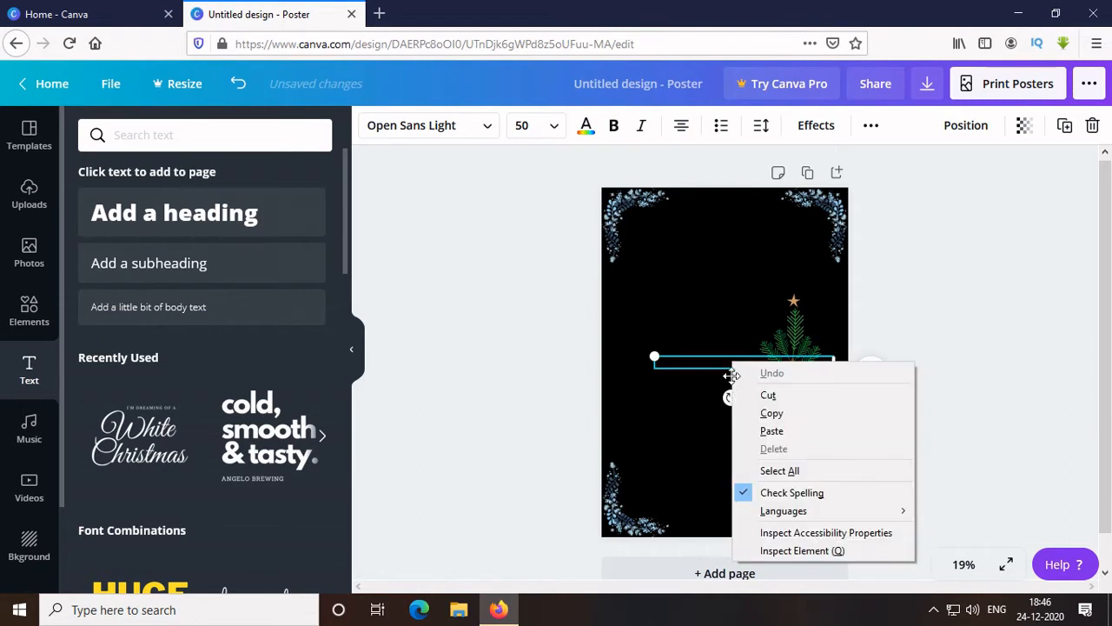
click(749, 429)
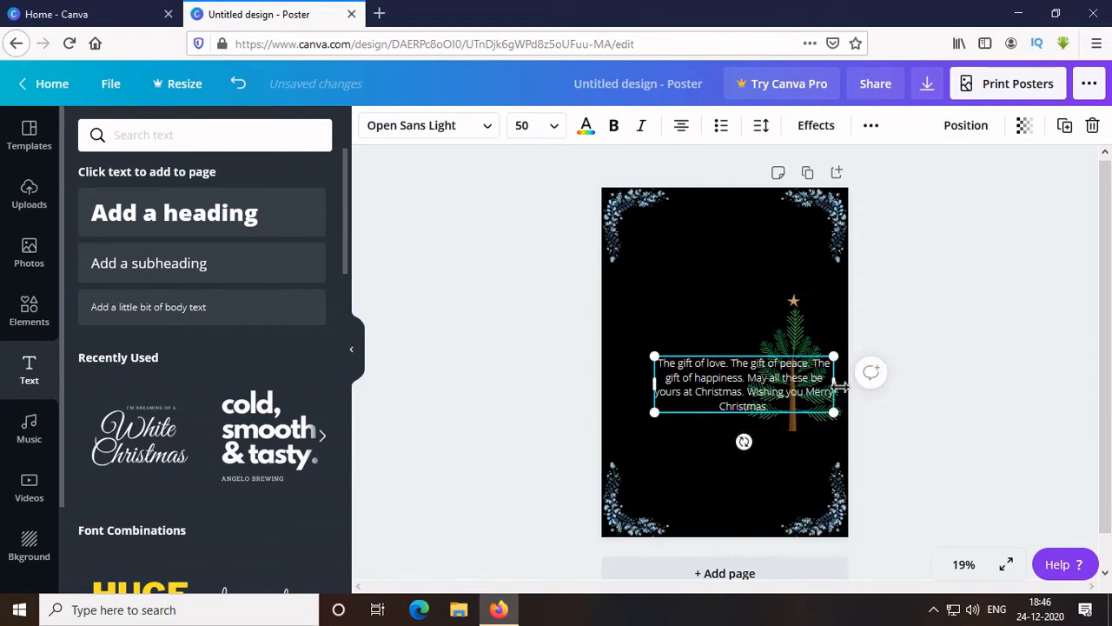
- Narrow the message's text box to clear the tree and move it to the open area beside the tree
drag(837, 387, 695, 365)
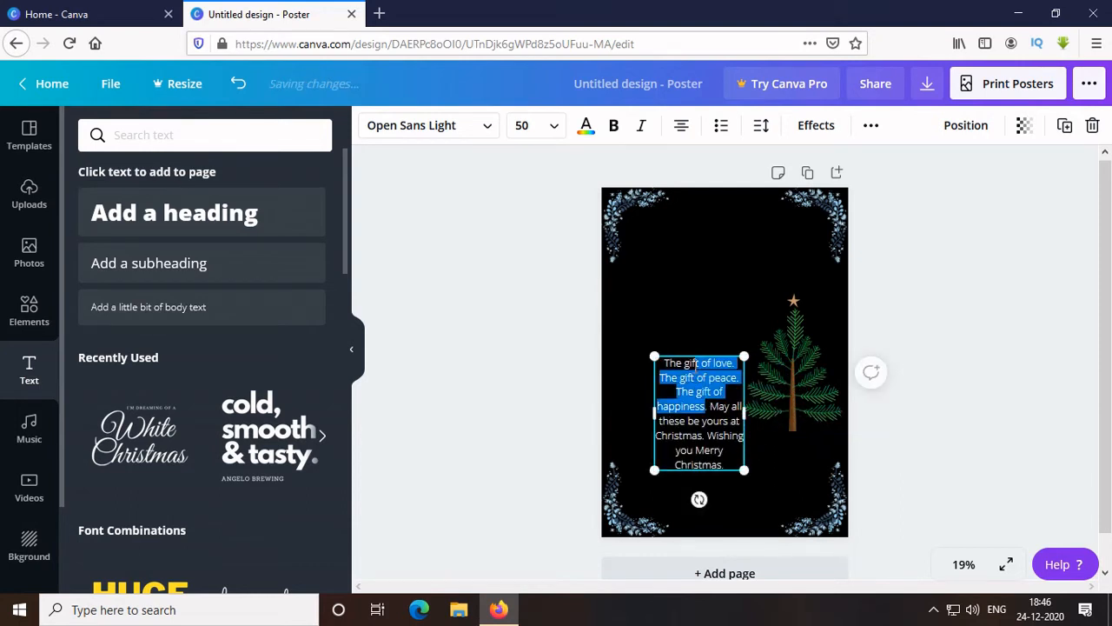
click(756, 465)
drag(722, 428, 709, 396)
- Set the message's font size to 104, move the block up and widen its text box toward the tree
click(555, 132)
scroll(542, 369, down, 6)
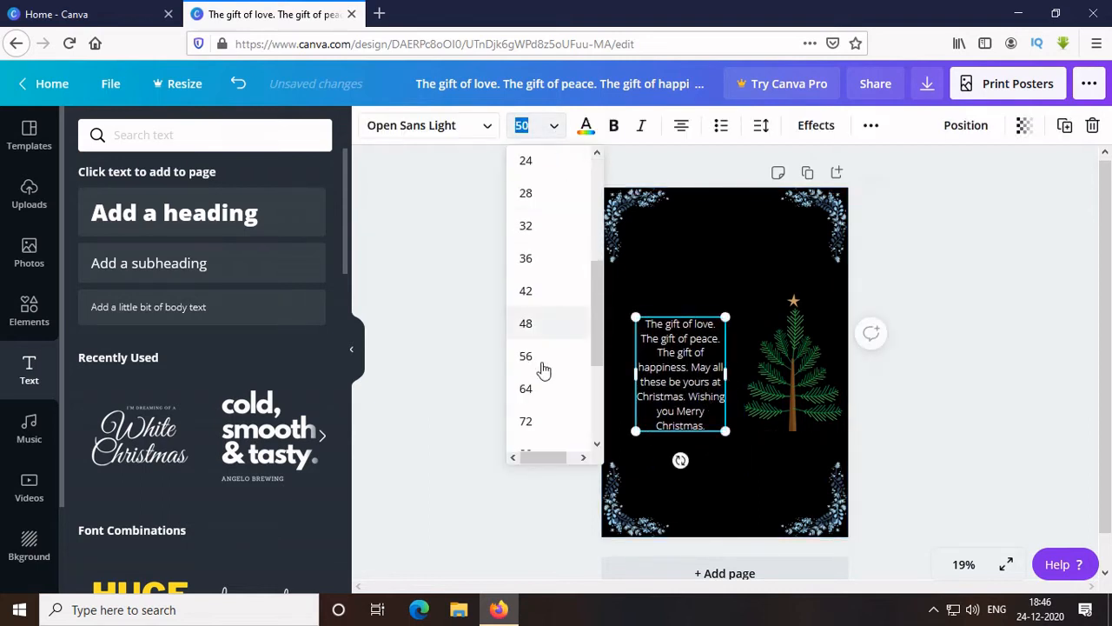
click(529, 364)
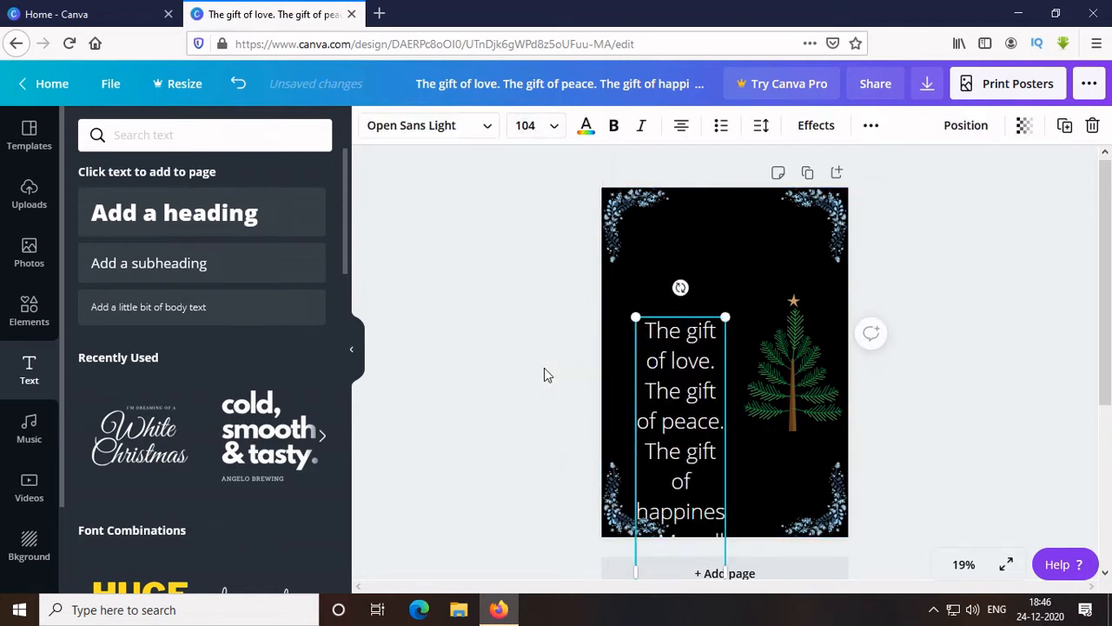
drag(681, 394, 680, 325)
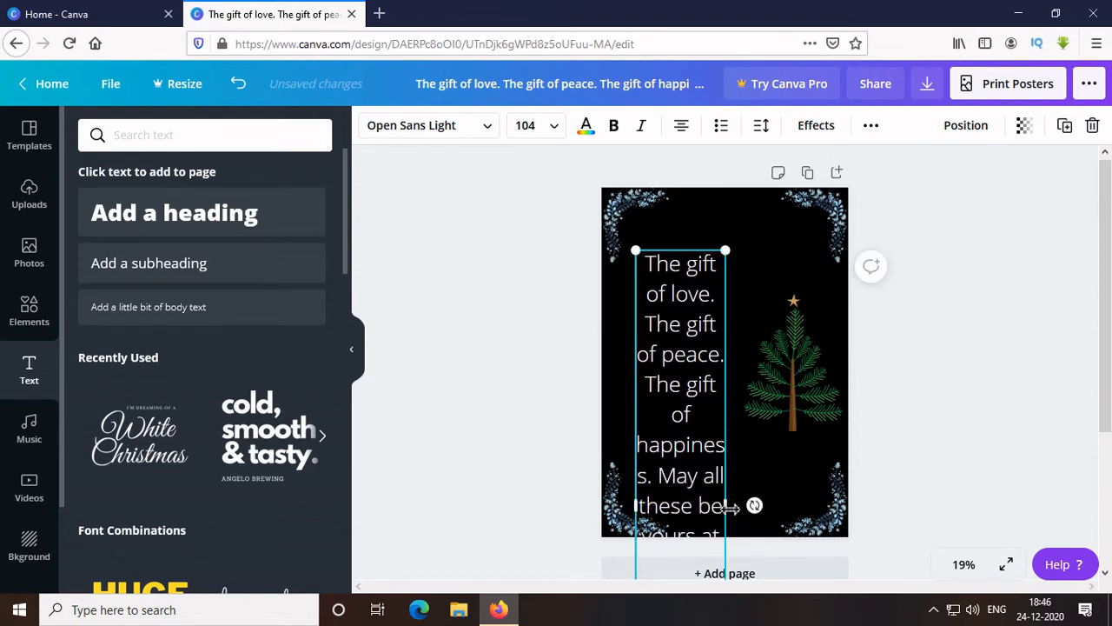
drag(735, 508, 775, 507)
- Reduce the message's font size to 96 and further to 88
click(553, 129)
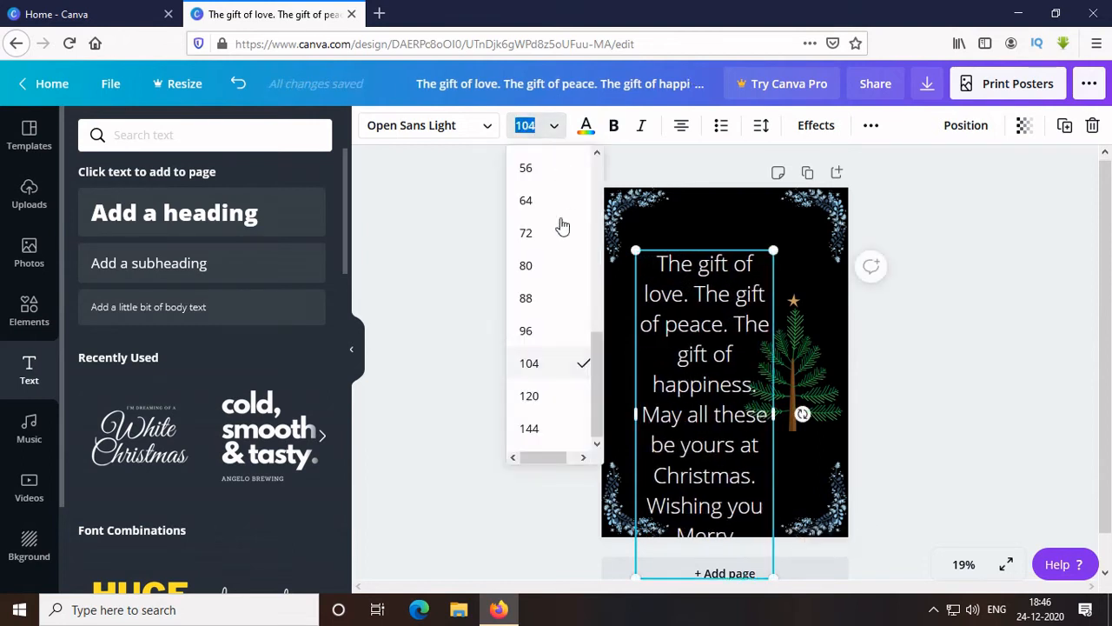
click(538, 326)
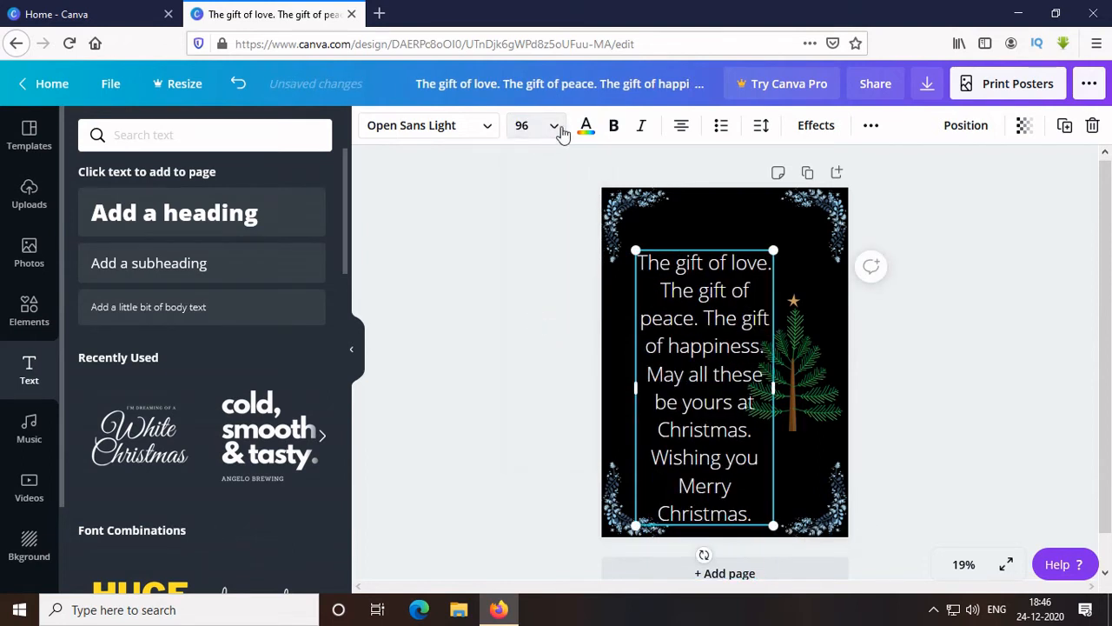
click(556, 128)
click(534, 296)
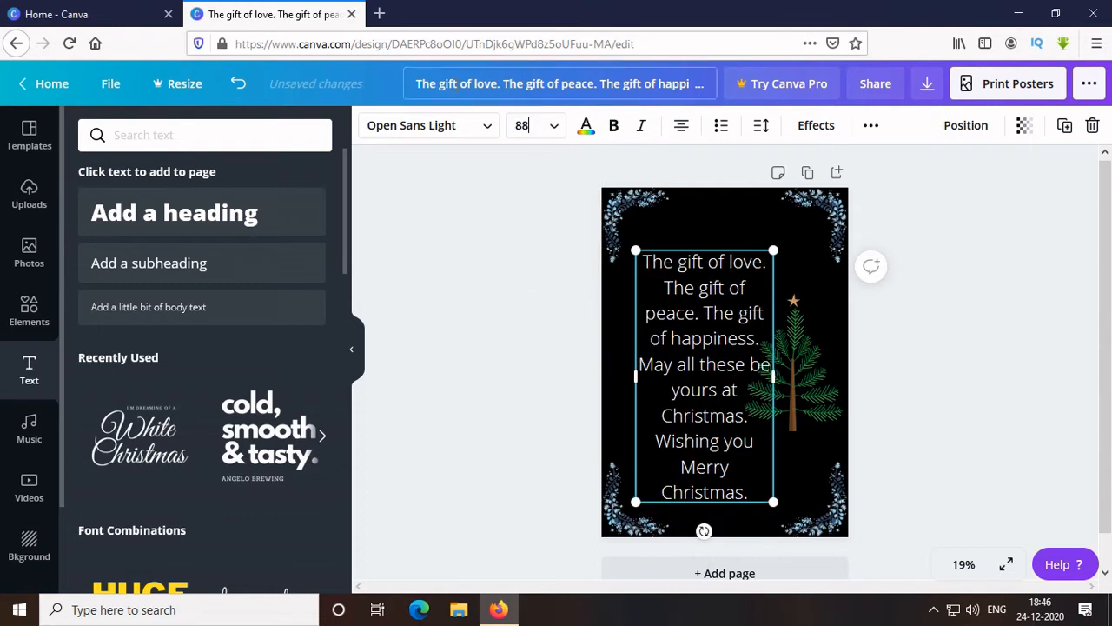
- Search the fonts for "im" and apply IM Fell English SC to the message
click(462, 128)
click(202, 131)
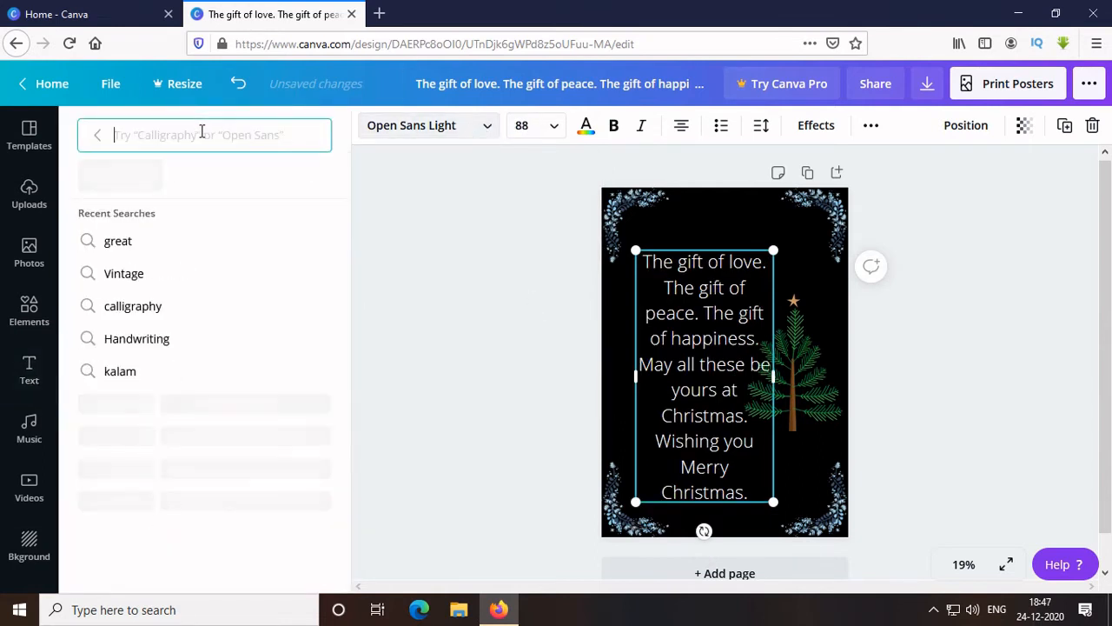
text(i)
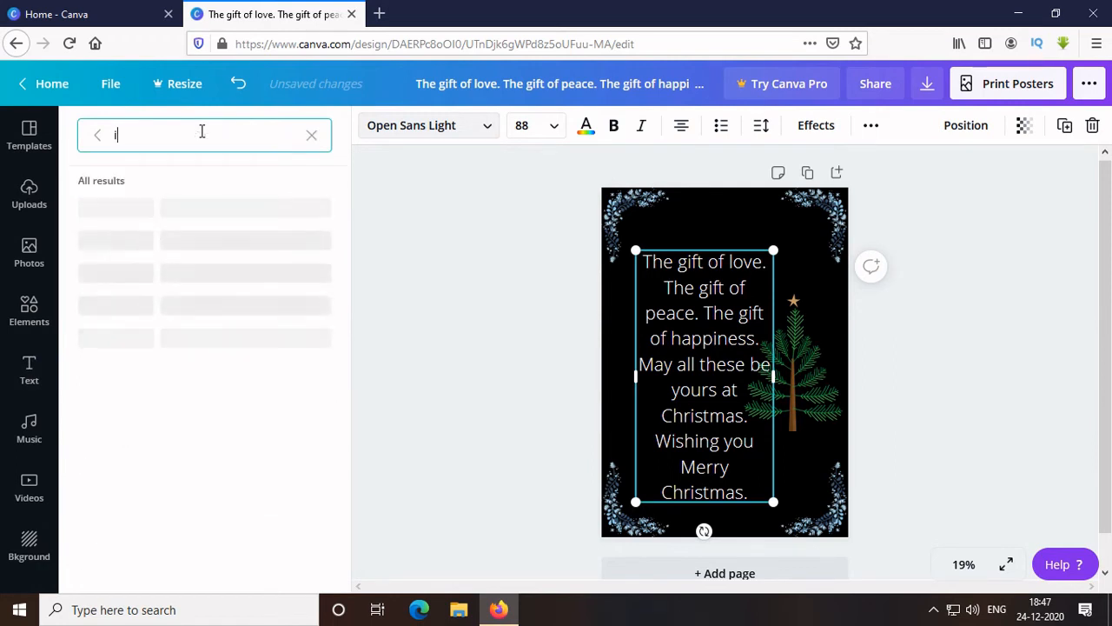
text(m)
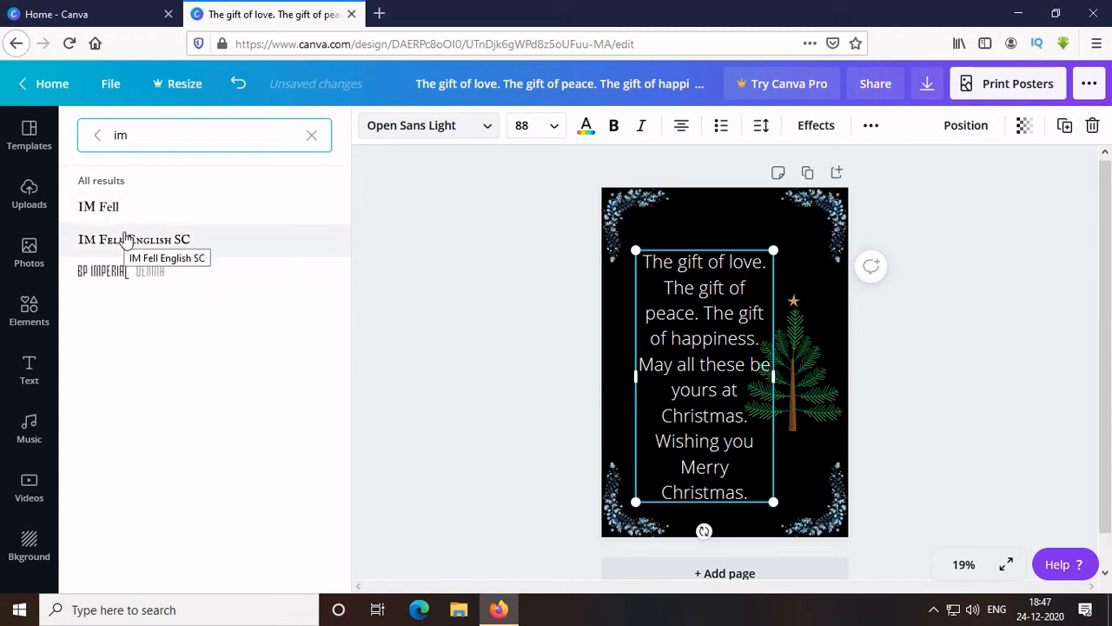
click(126, 240)
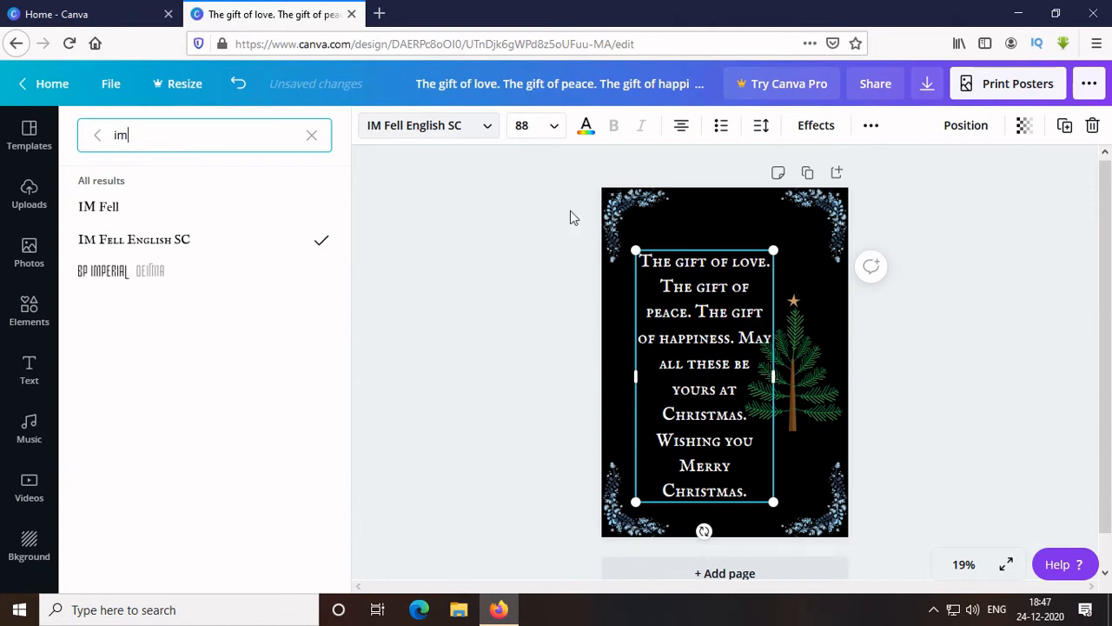
- Set the message's font size to 72, shift it away from the tree and keep its text centred after trying other alignments
click(551, 130)
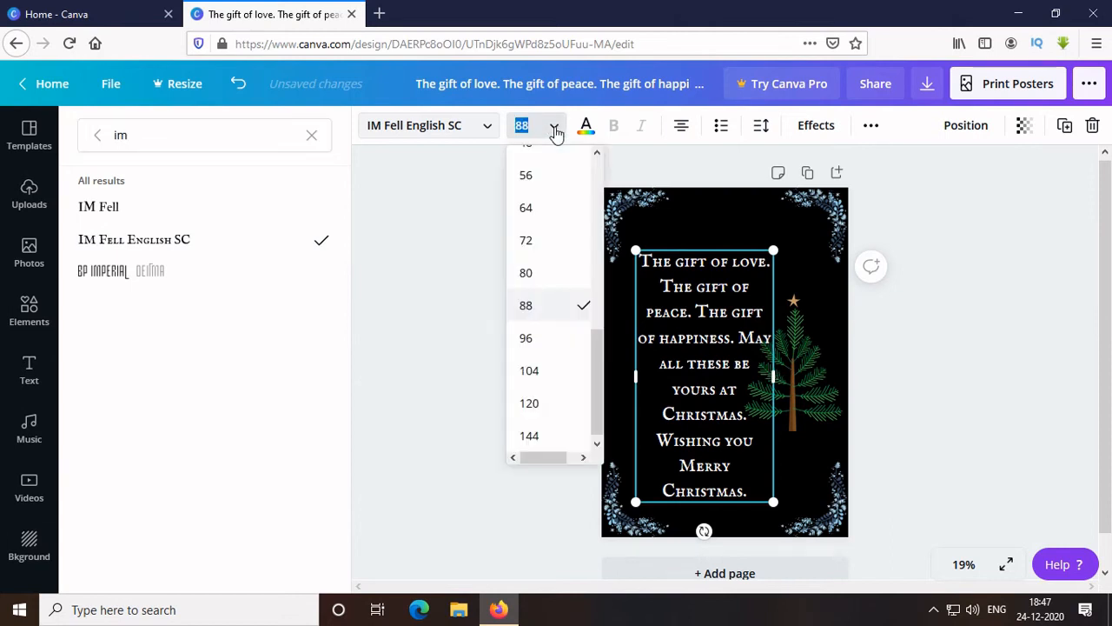
click(533, 241)
drag(709, 298, 687, 339)
click(683, 127)
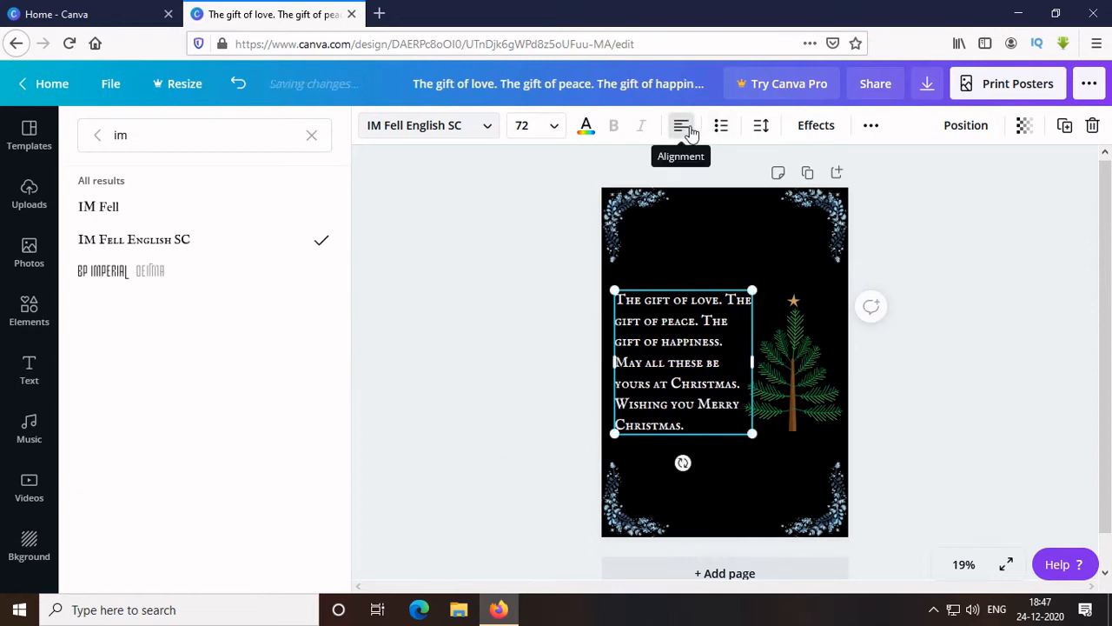
click(683, 127)
click(683, 126)
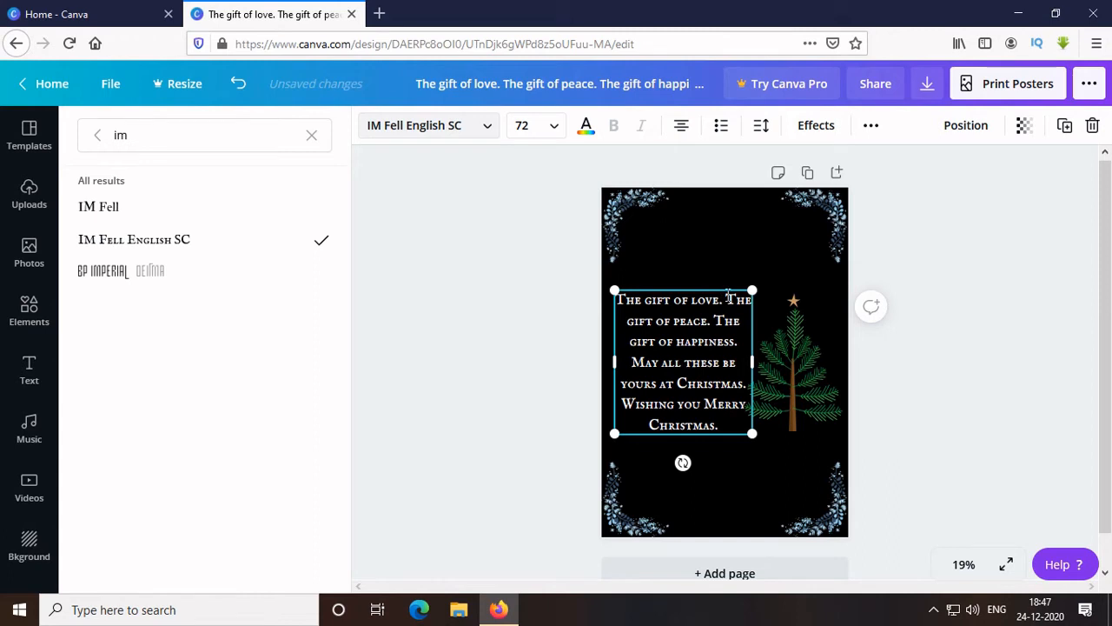
- Insert line breaks before the second sentence and before "May all these", and scale the message down to fit beside the tree
key(Return)
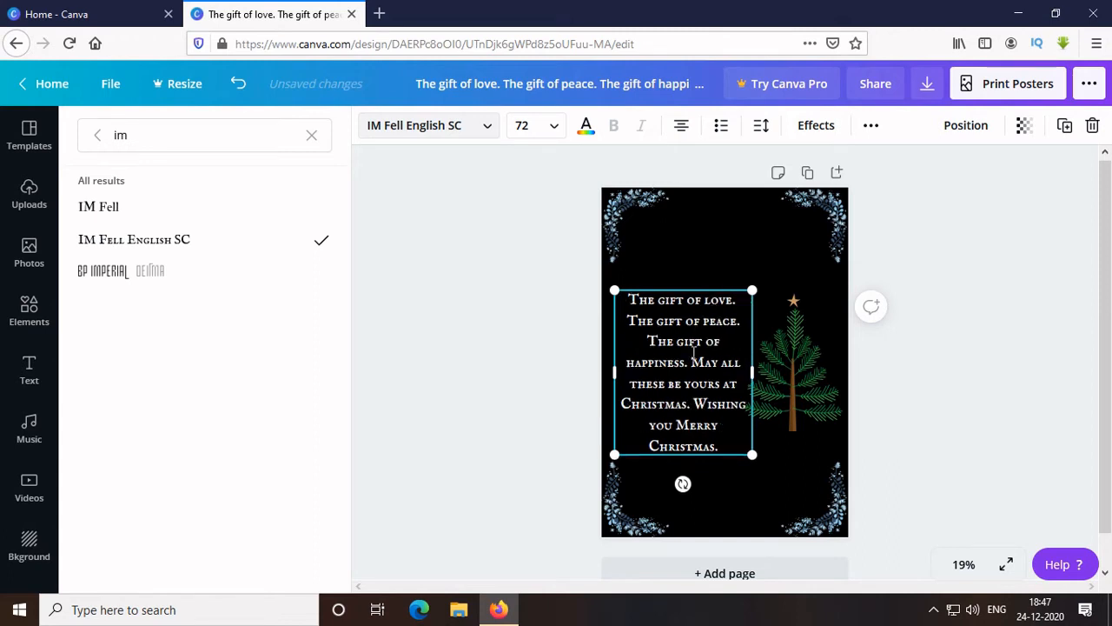
key(Return)
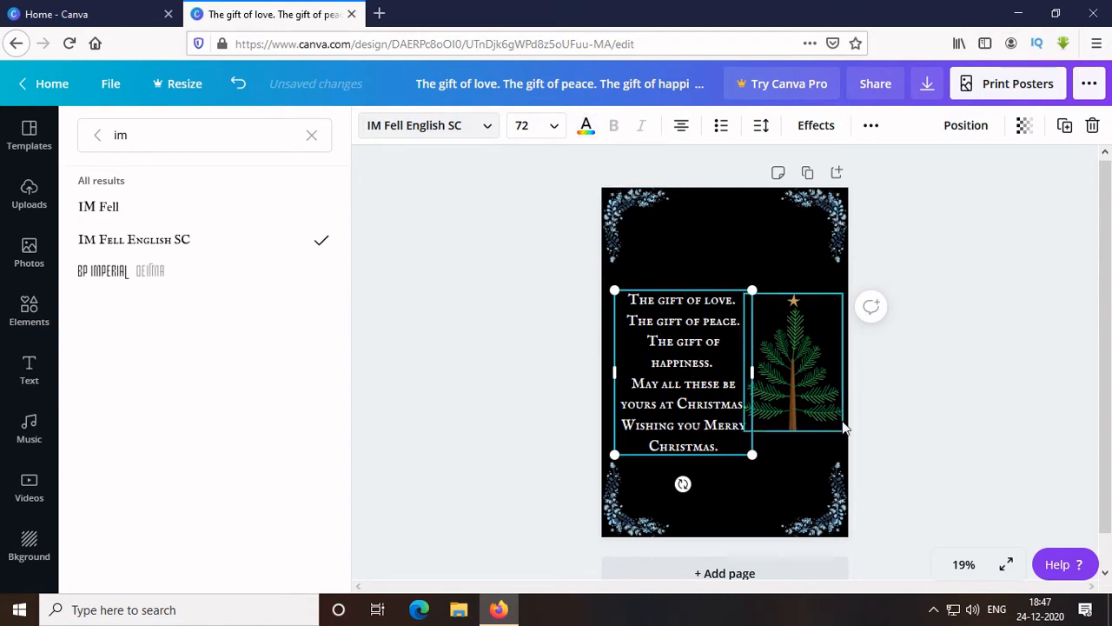
drag(748, 444, 733, 425)
drag(707, 315, 703, 371)
click(728, 445)
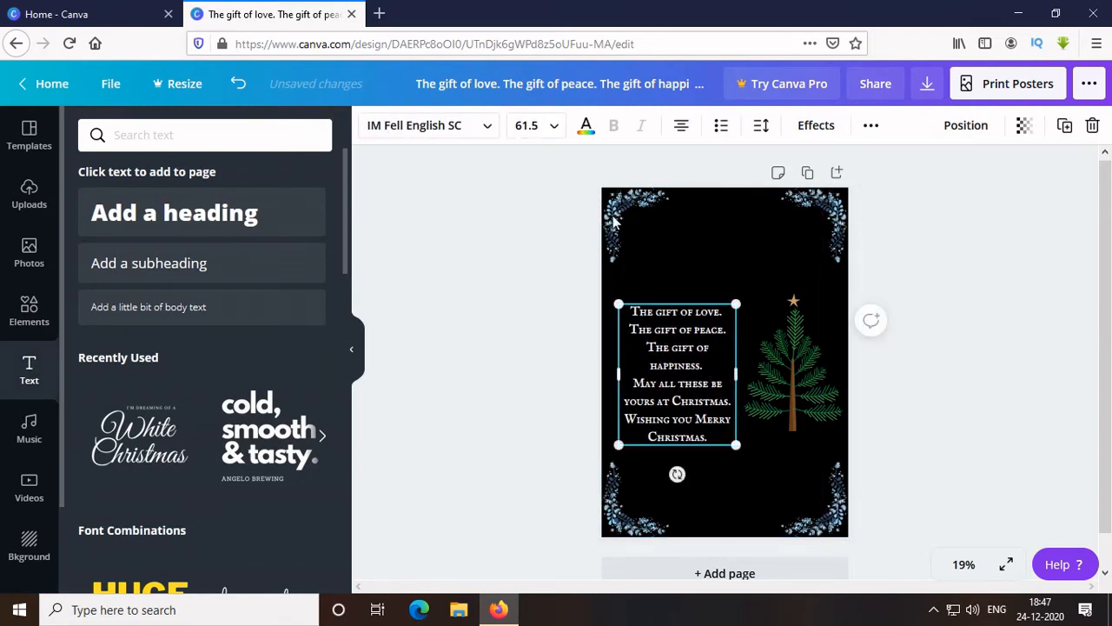
- Try the message at font size 80 and settle on 64
click(554, 139)
scroll(524, 361, down, 3)
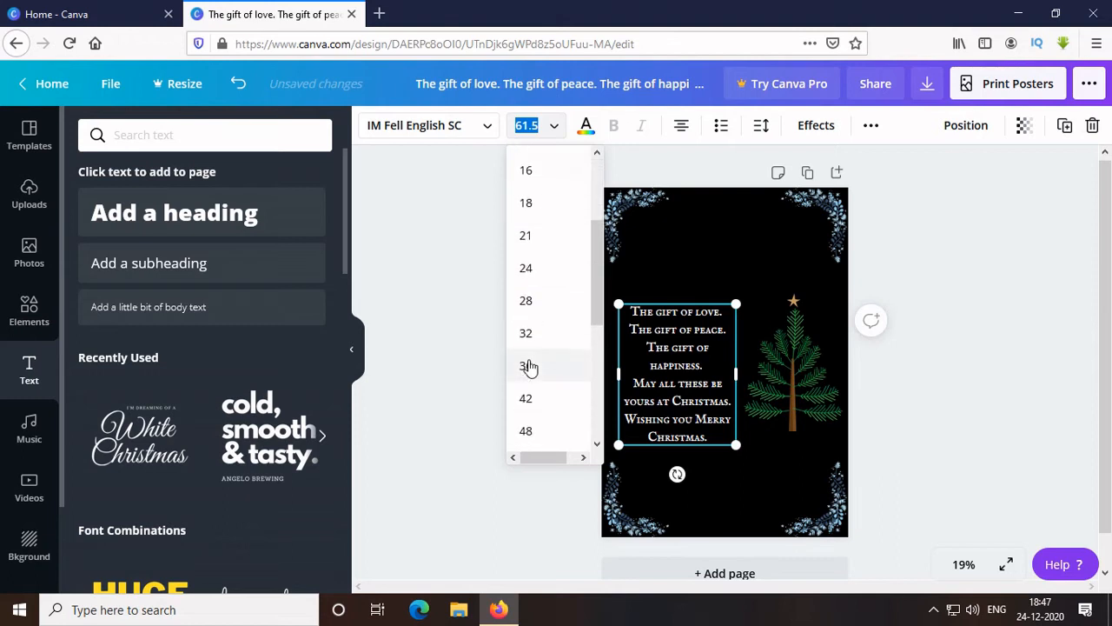
scroll(539, 374, down, 3)
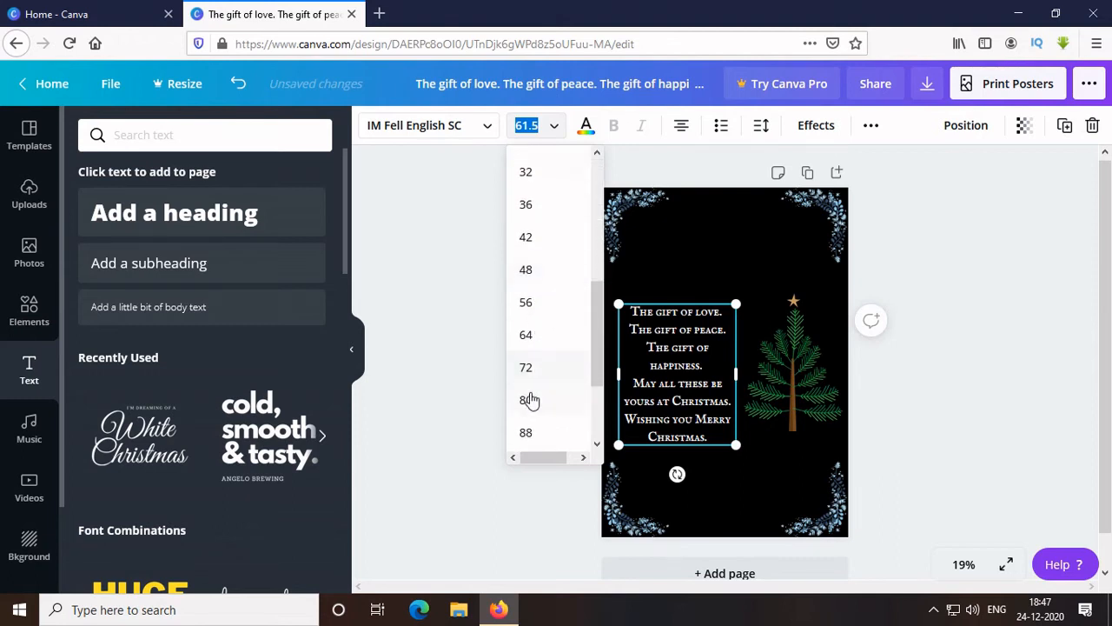
click(528, 399)
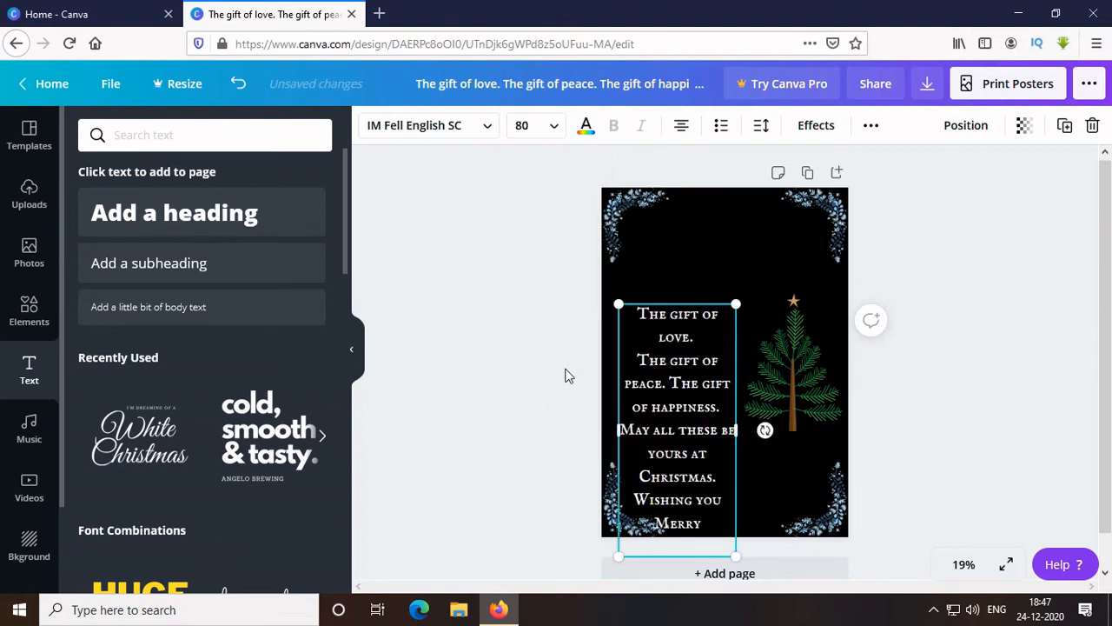
click(558, 128)
click(532, 240)
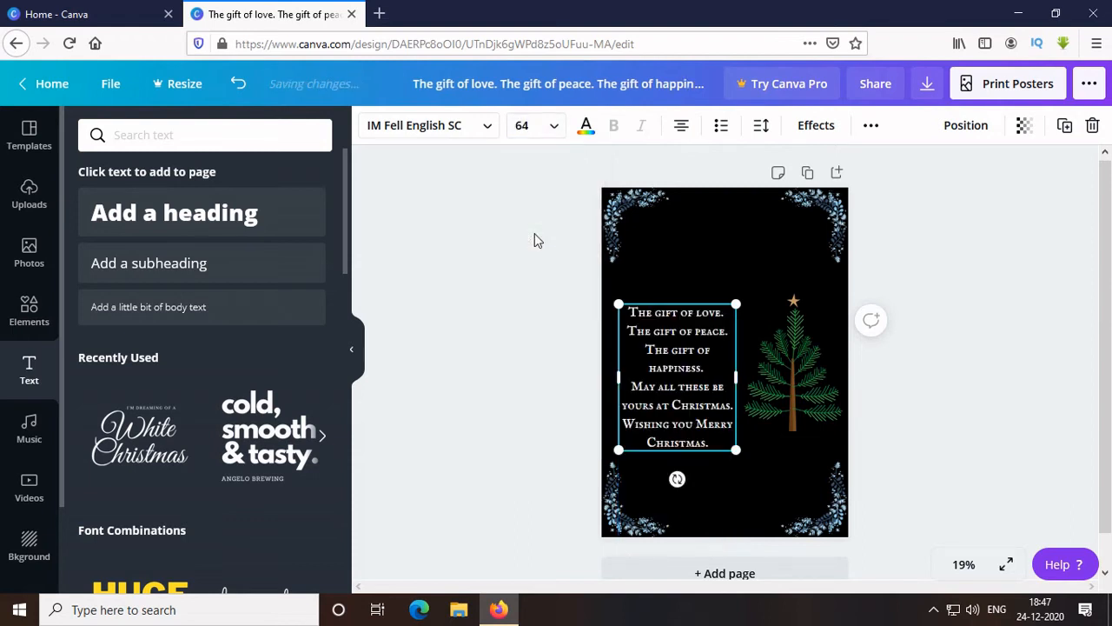
- Try the message at font size 72 with the block moved up, and return the size to 64
click(550, 136)
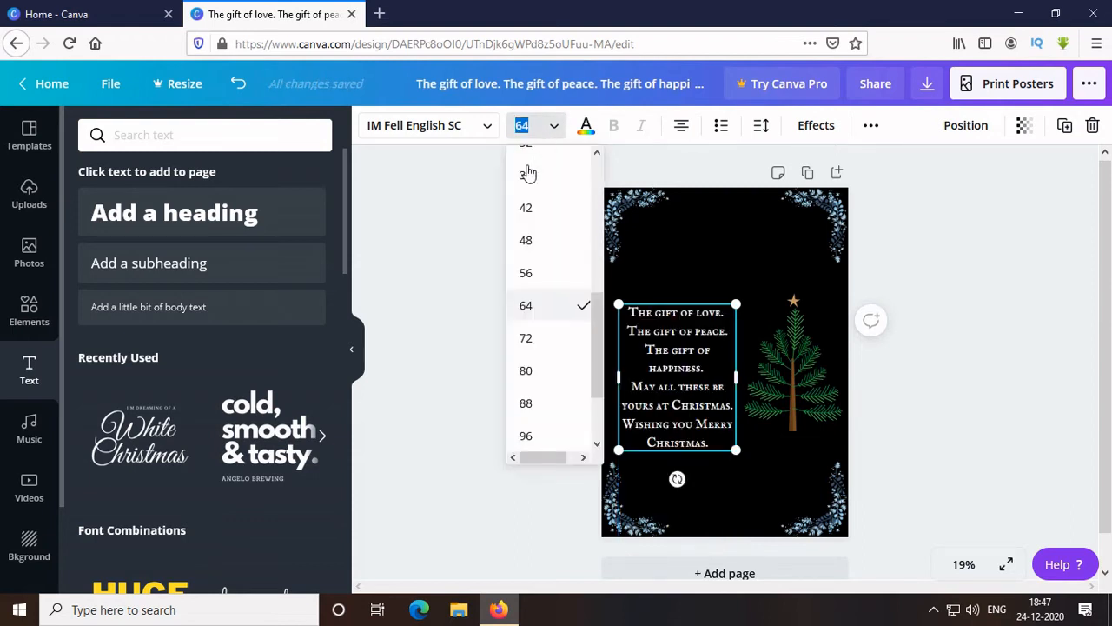
click(529, 338)
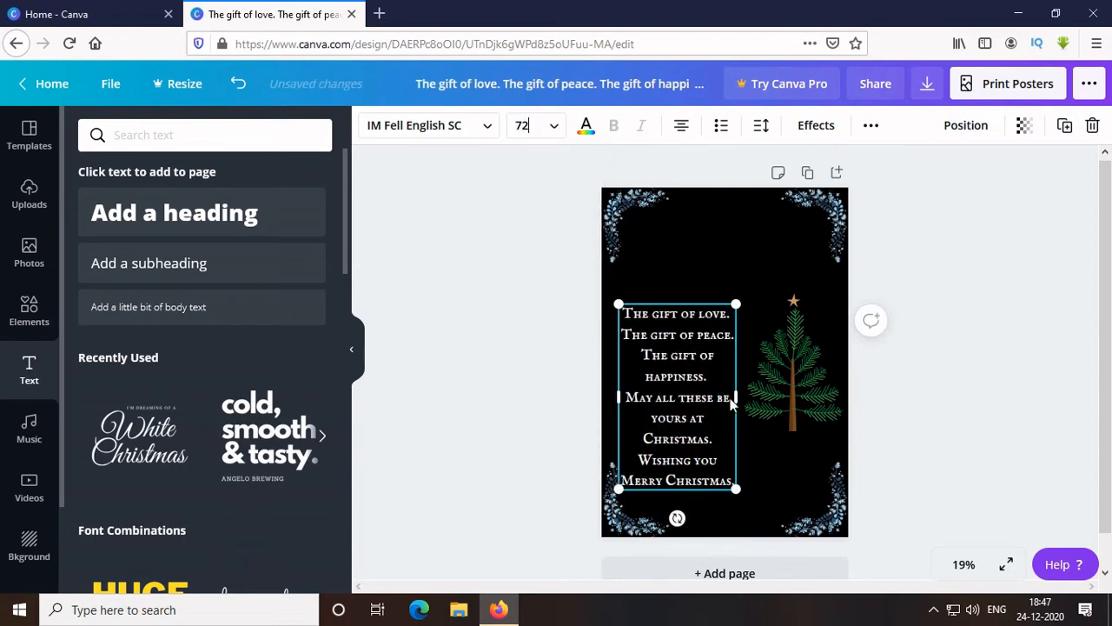
drag(688, 347, 690, 321)
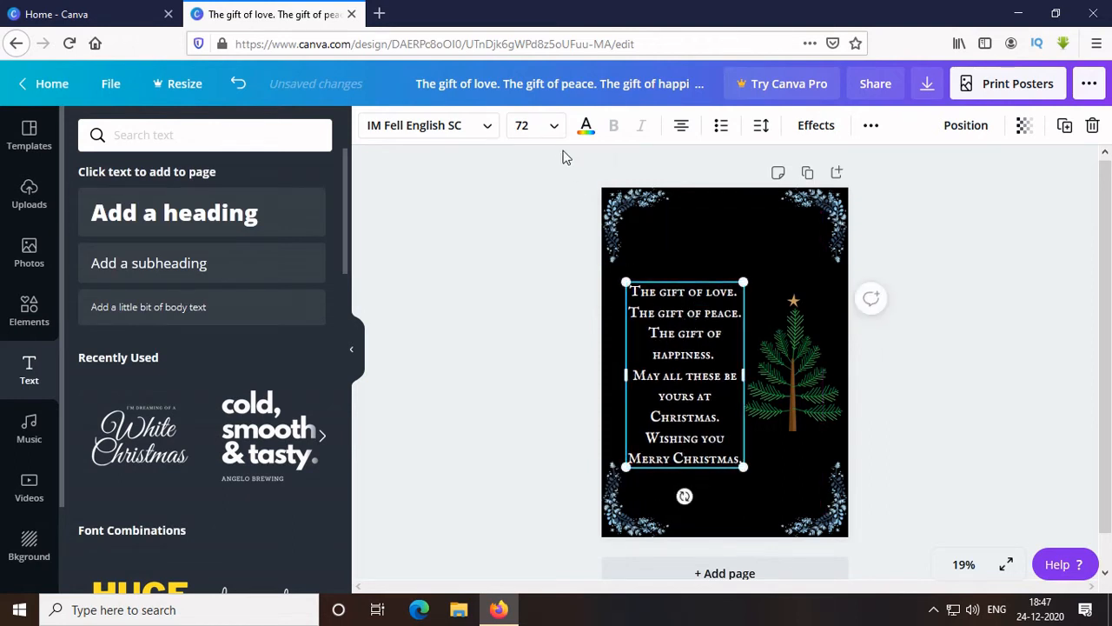
click(556, 136)
click(557, 283)
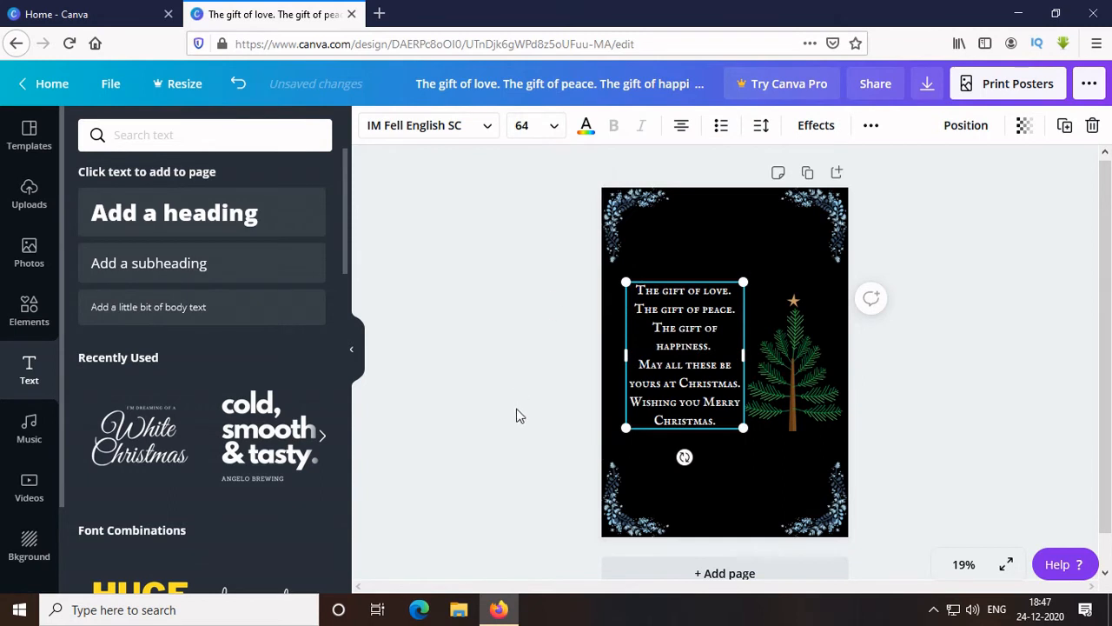
- Move the message down so its top edge lines up with the top of the Christmas tree, and deselect it
click(518, 414)
drag(694, 295, 687, 306)
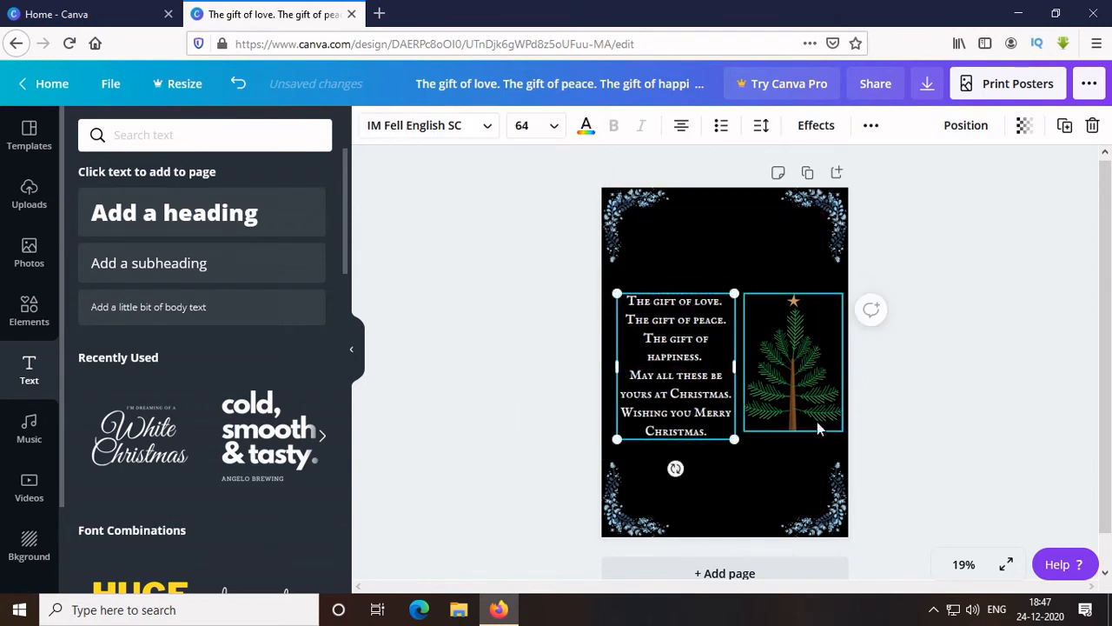
click(939, 407)
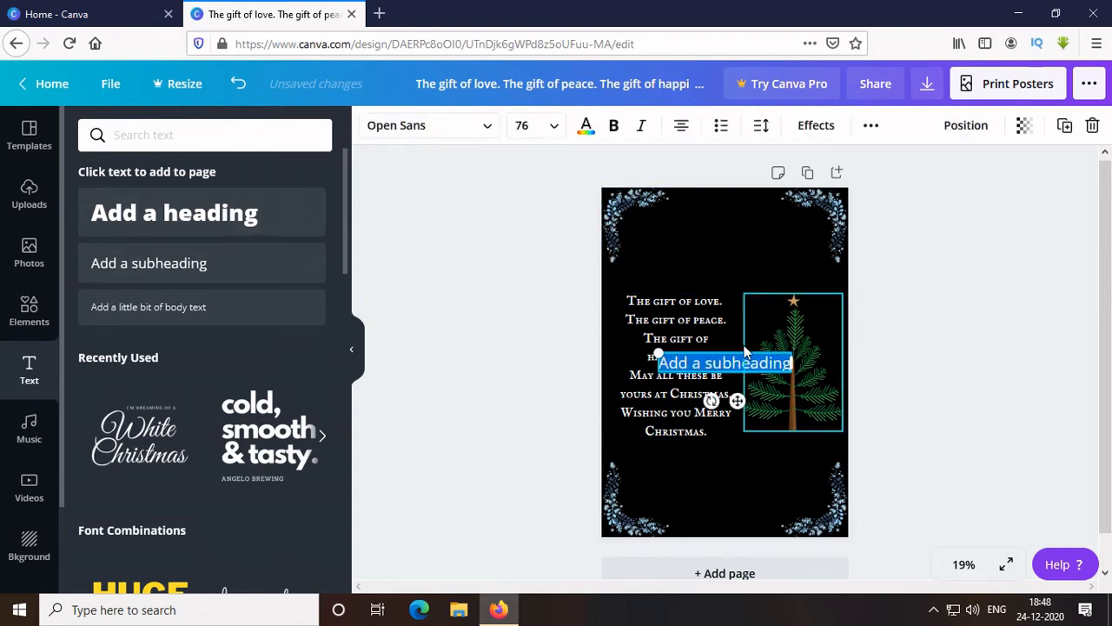
- Add a subheading text box, move it above the message and tree, and widen it on both sides toward the upper corner ornaments
drag(730, 395, 735, 281)
drag(798, 248, 832, 248)
drag(662, 246, 636, 247)
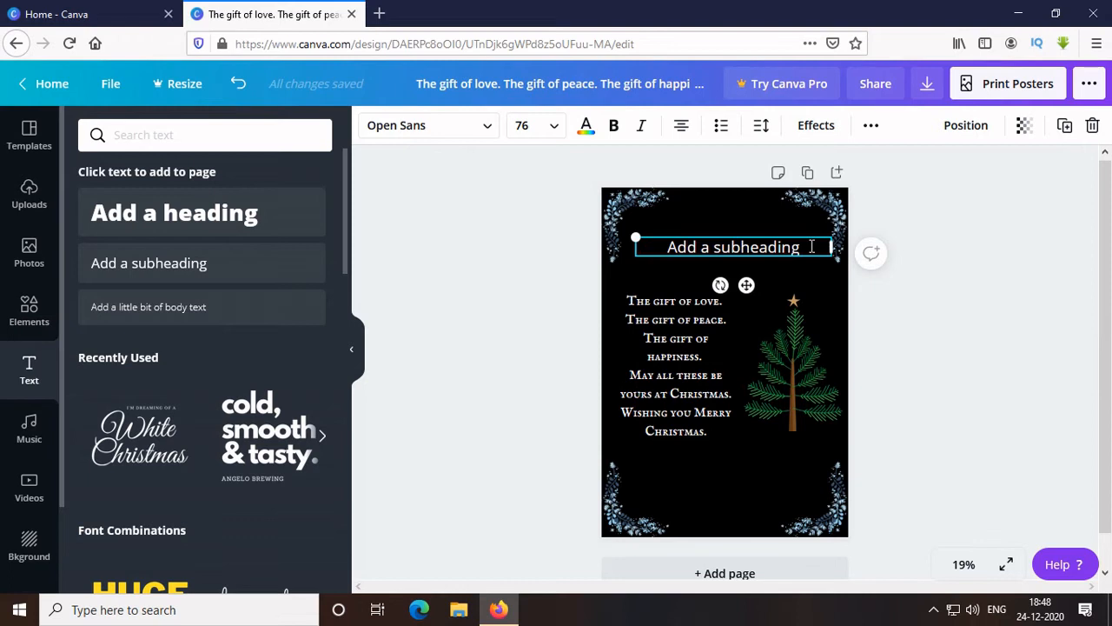
- Replace the subheading placeholder text with "Merry Christmas", placing each word on its own line
key(BackSpace)
key(BackSpace)
key(BackSpace)
key(BackSpace)
key(BackSpace)
key(BackSpace)
key(BackSpace)
key(BackSpace)
key(BackSpace)
key(BackSpace)
key(BackSpace)
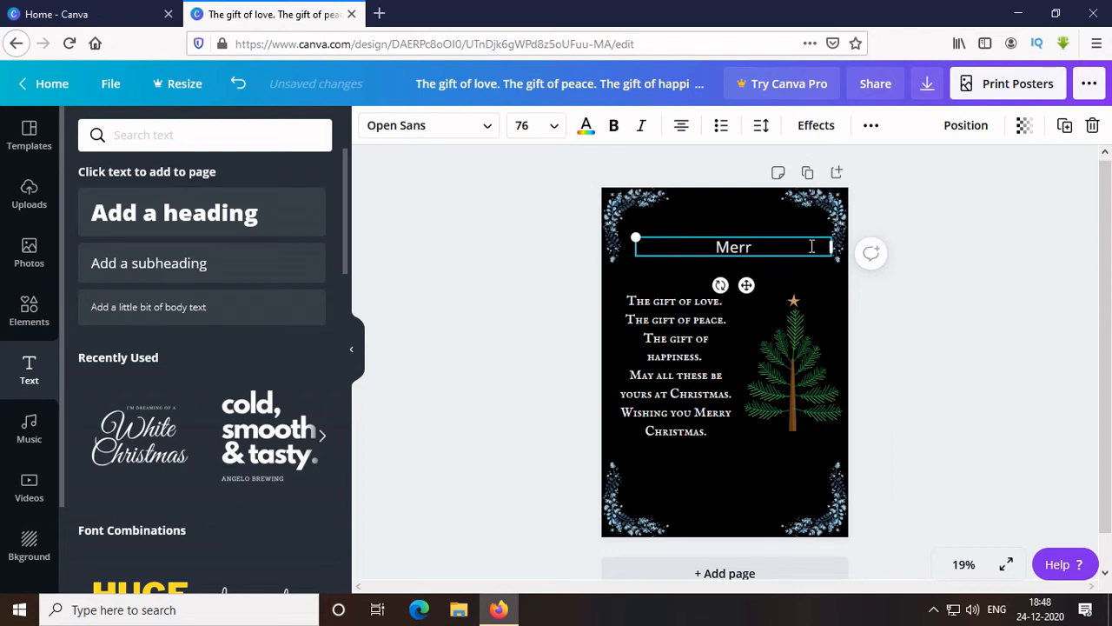
text(Merry)
key(Return)
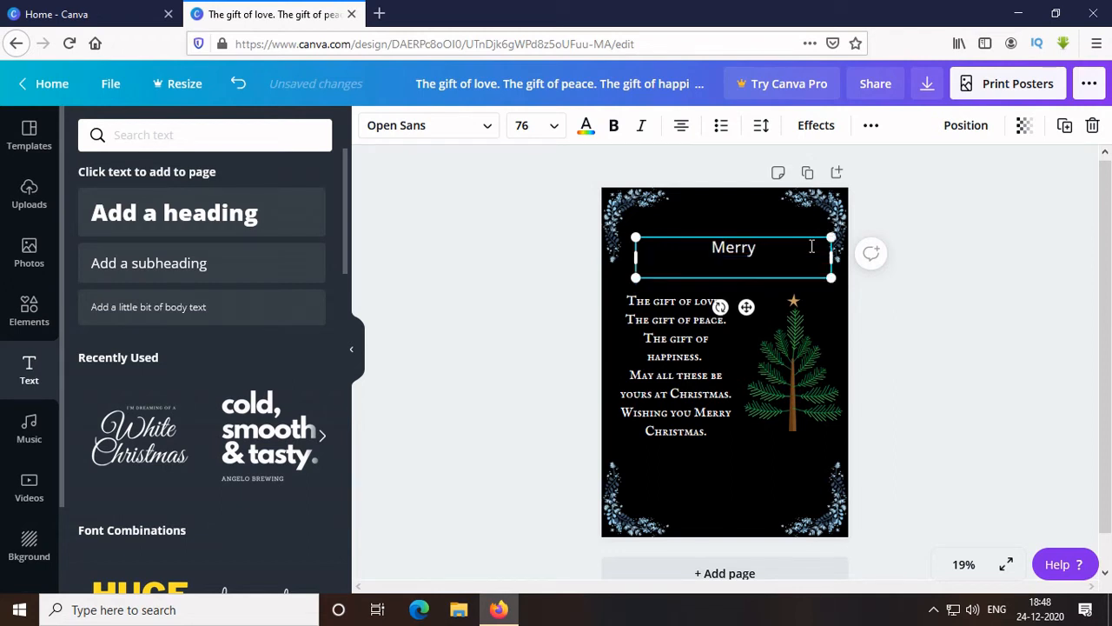
text(Christmas)
- Set both lines of the Merry Christmas heading in the Great Vibes font and move the heading up slightly
click(390, 127)
text(im)
key(BackSpace)
key(BackSpace)
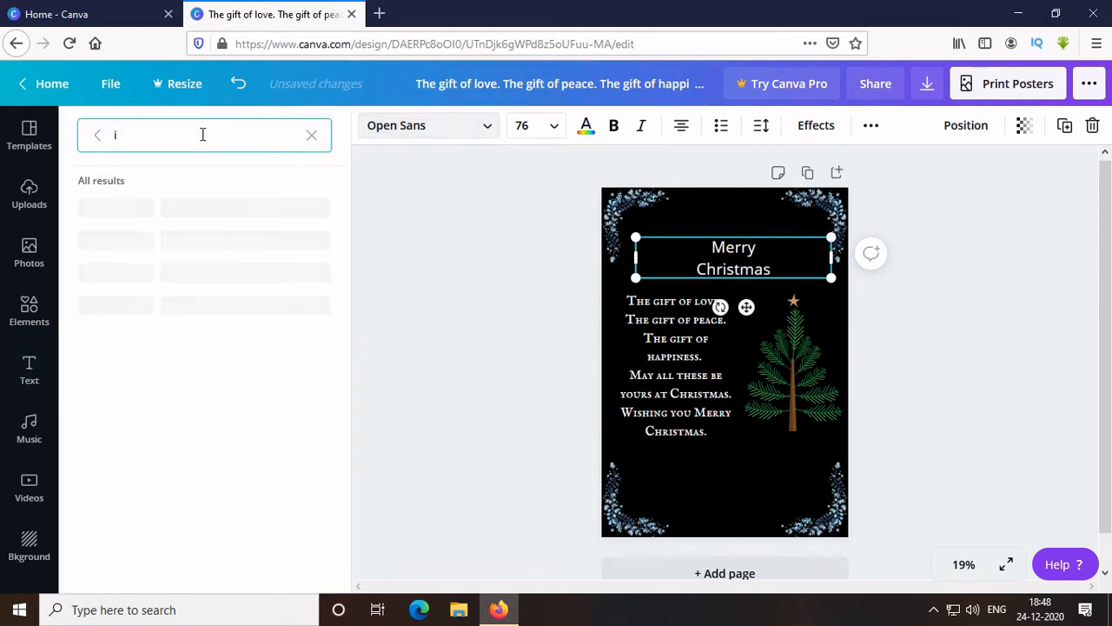
text(gre)
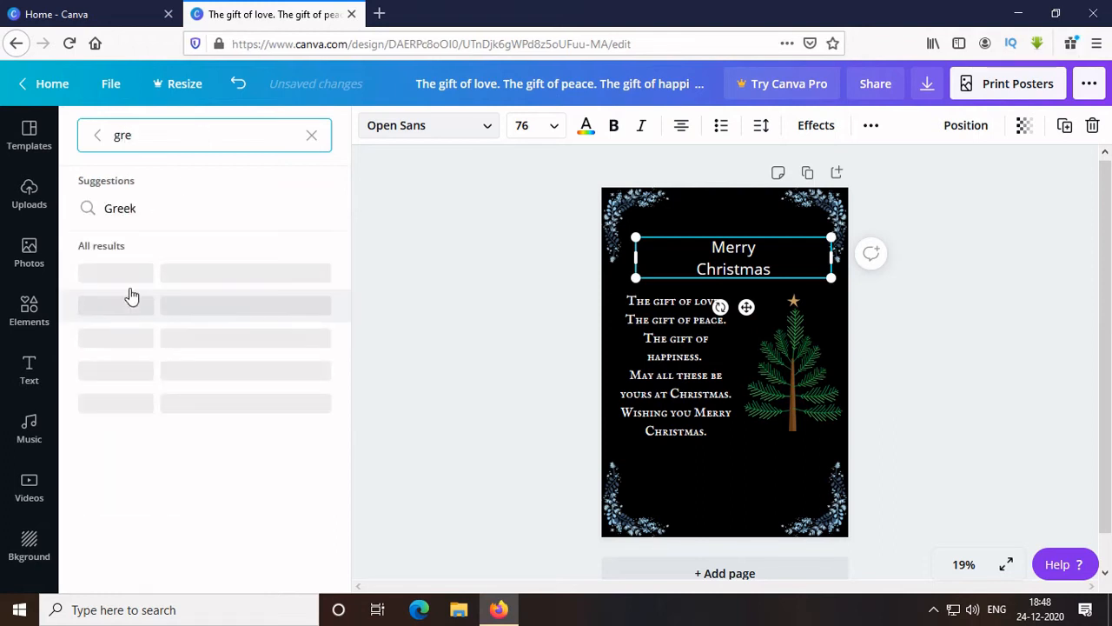
click(130, 304)
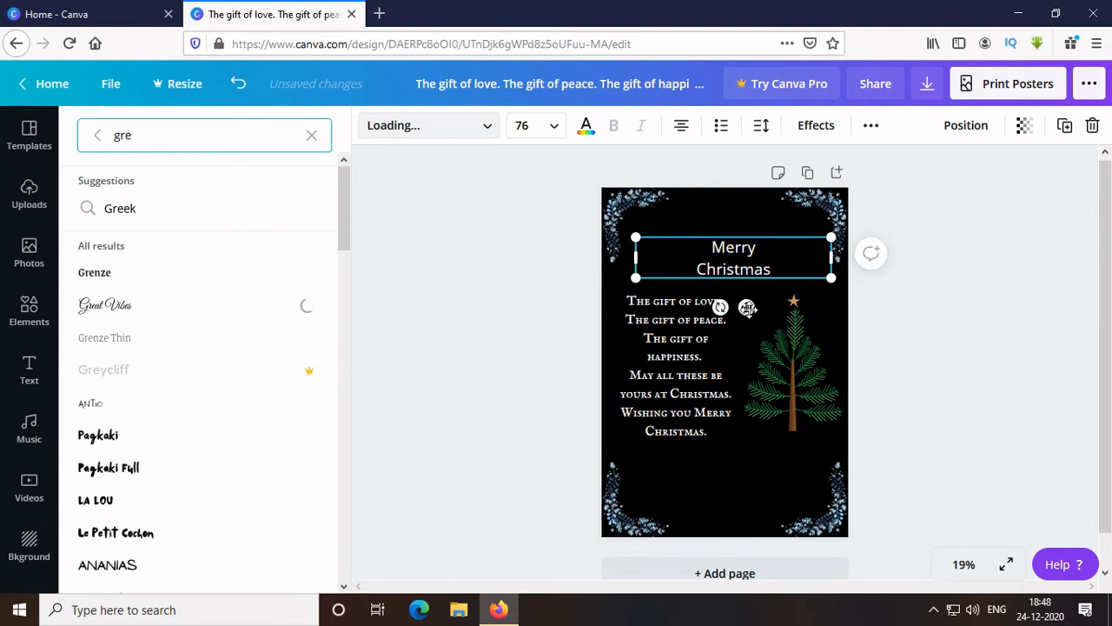
drag(747, 307, 746, 293)
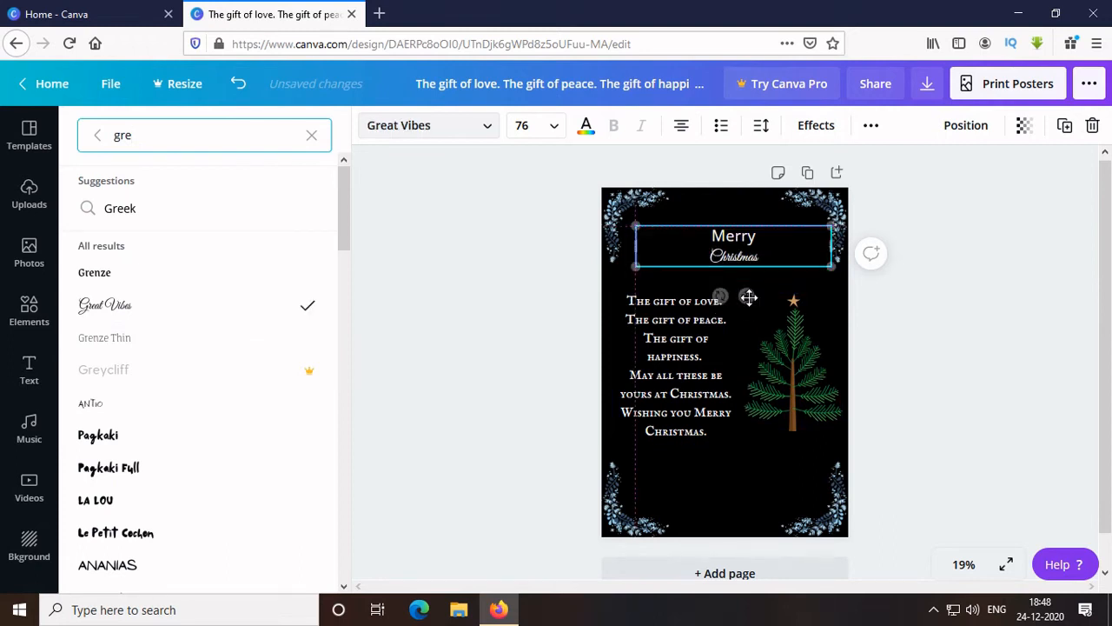
drag(765, 255, 711, 227)
click(105, 305)
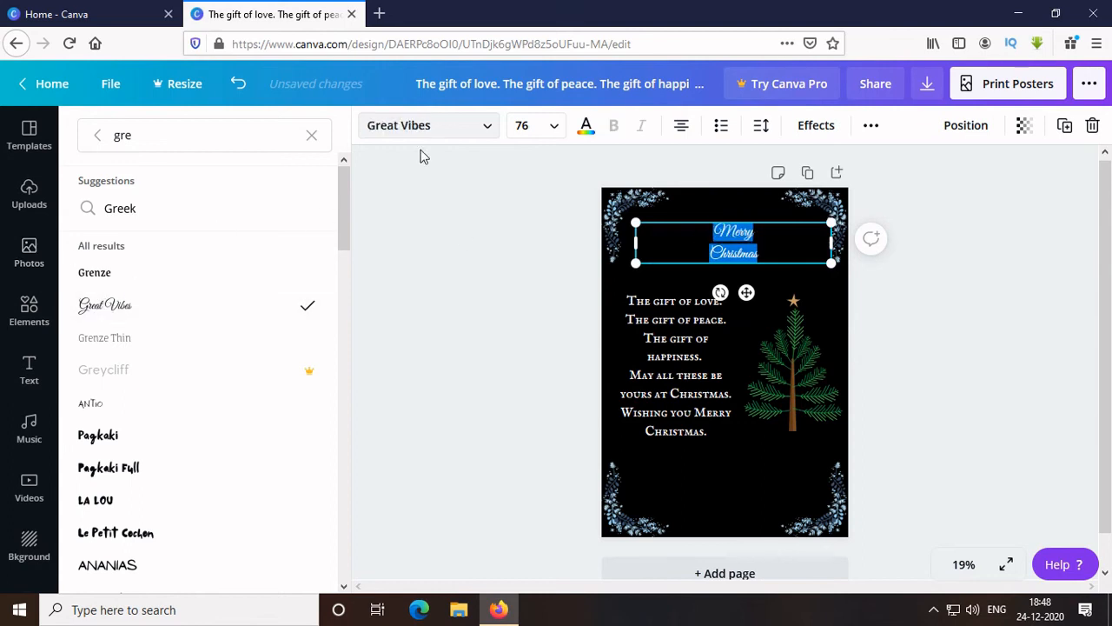
- Enlarge the Merry Christmas heading to font size 104
click(550, 127)
scroll(537, 365, down, 3)
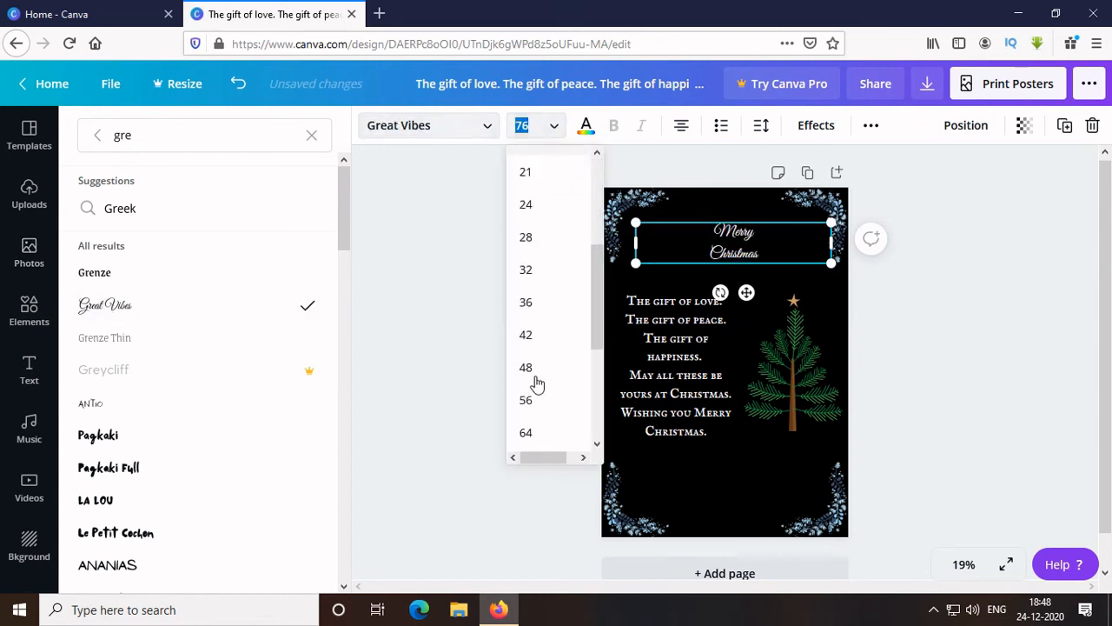
scroll(535, 382, down, 4)
click(537, 363)
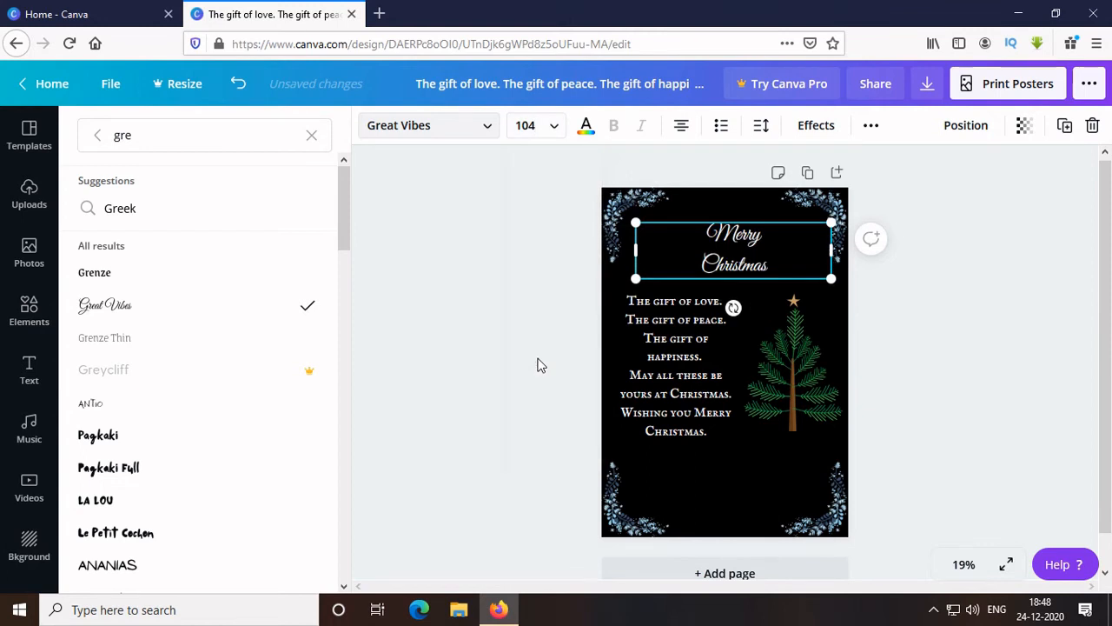
- Try the heading at font size 120, return it to 104, and move it up between the upper corner ornaments
click(549, 128)
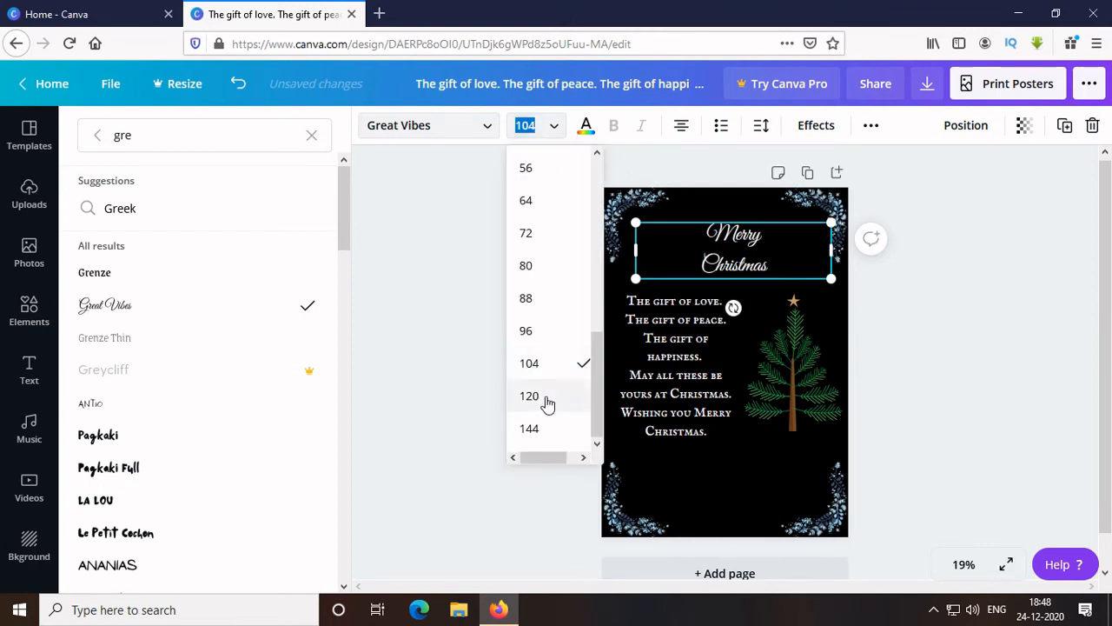
click(530, 393)
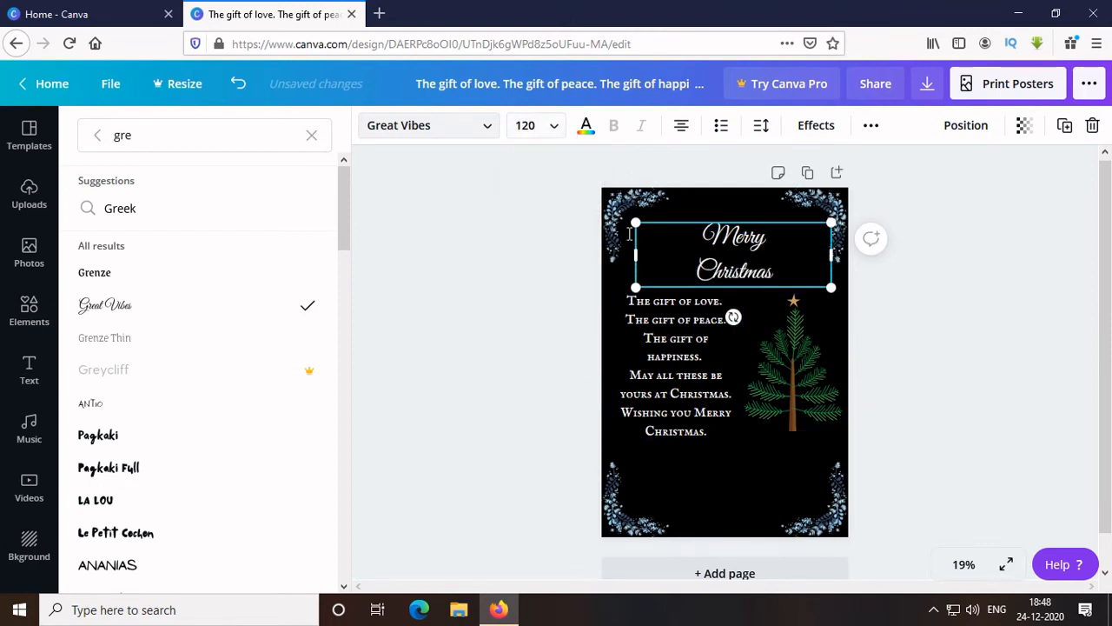
click(556, 129)
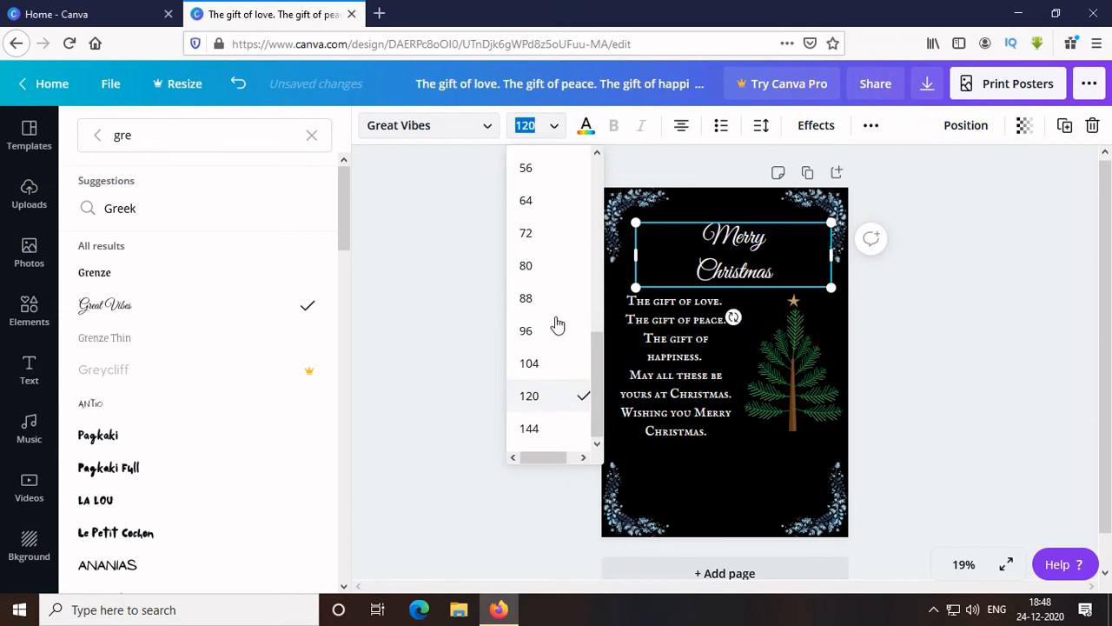
click(530, 365)
click(898, 304)
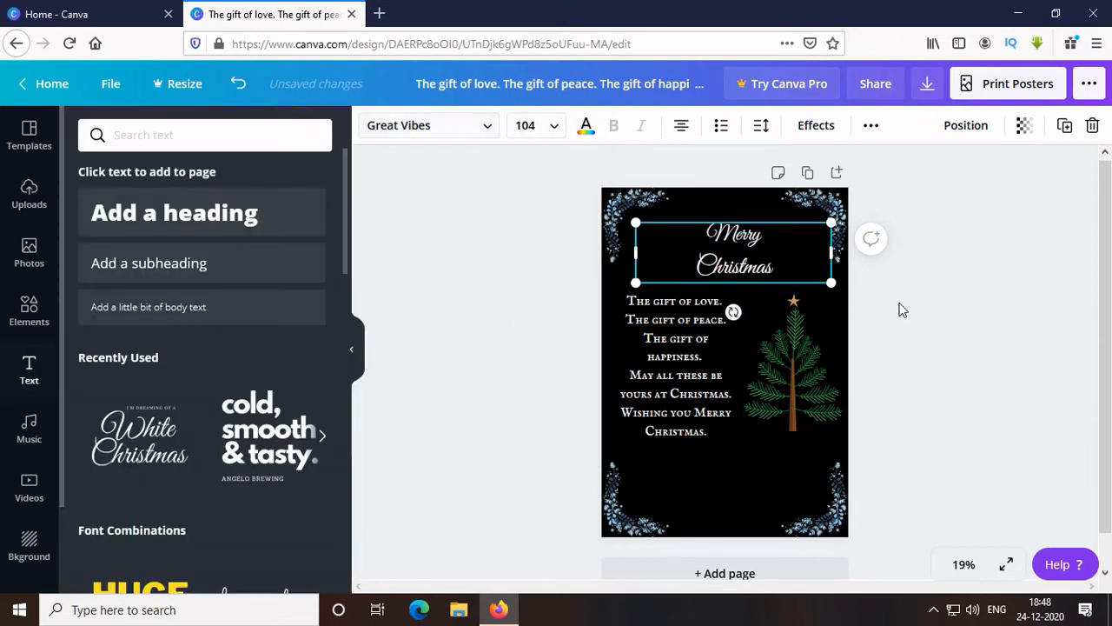
click(717, 495)
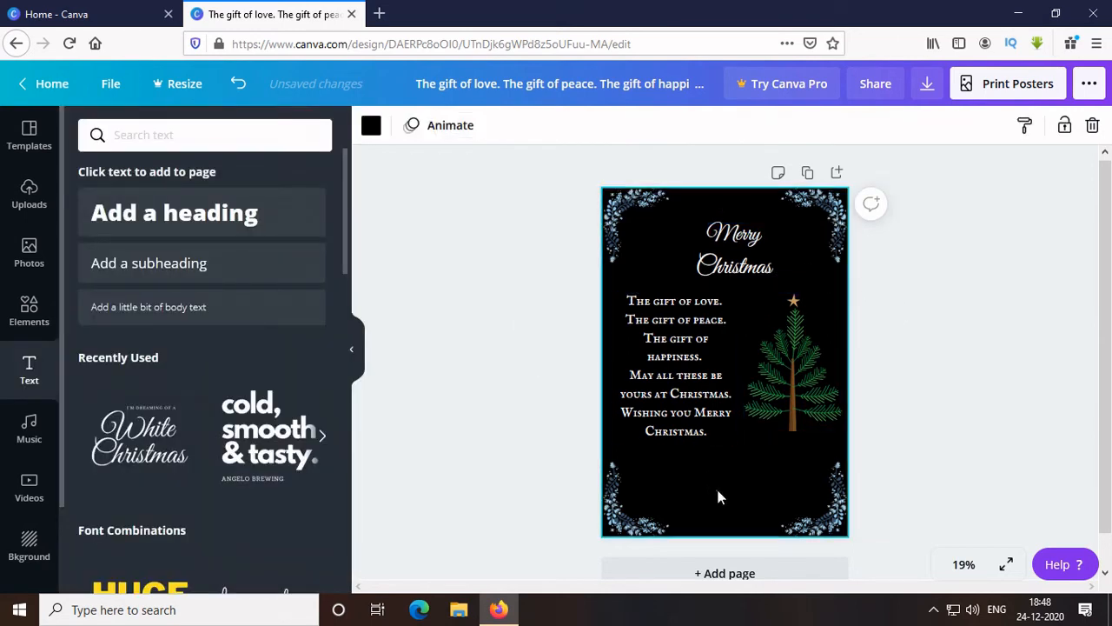
drag(733, 256, 727, 233)
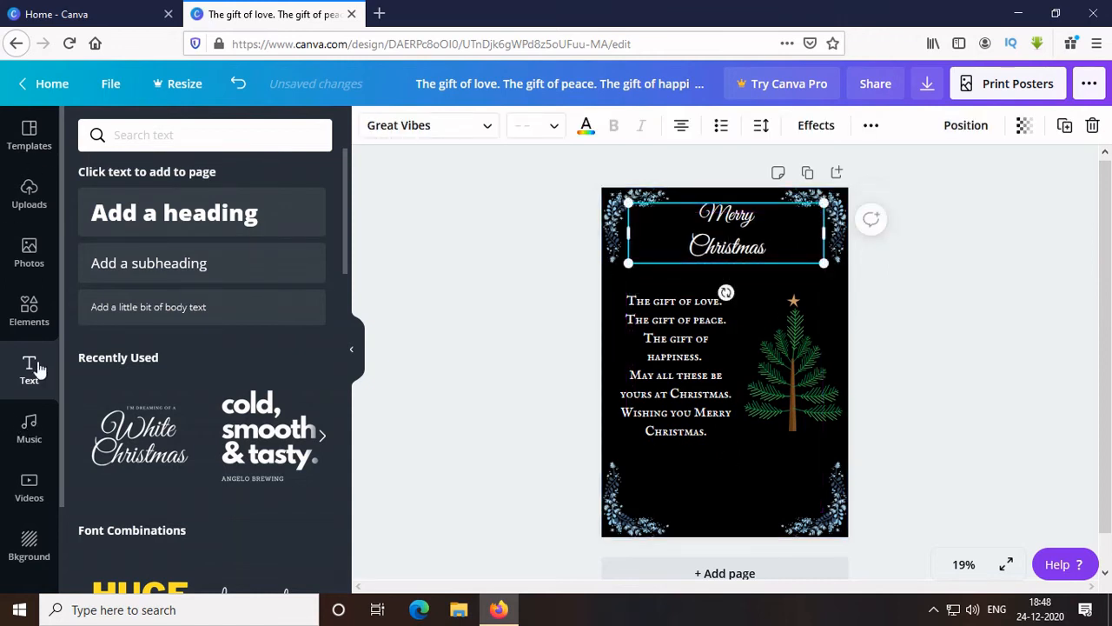
- Add the thin divider line from the recently used elements, widen it to about the heading box's width, and place it beneath the heading
click(29, 313)
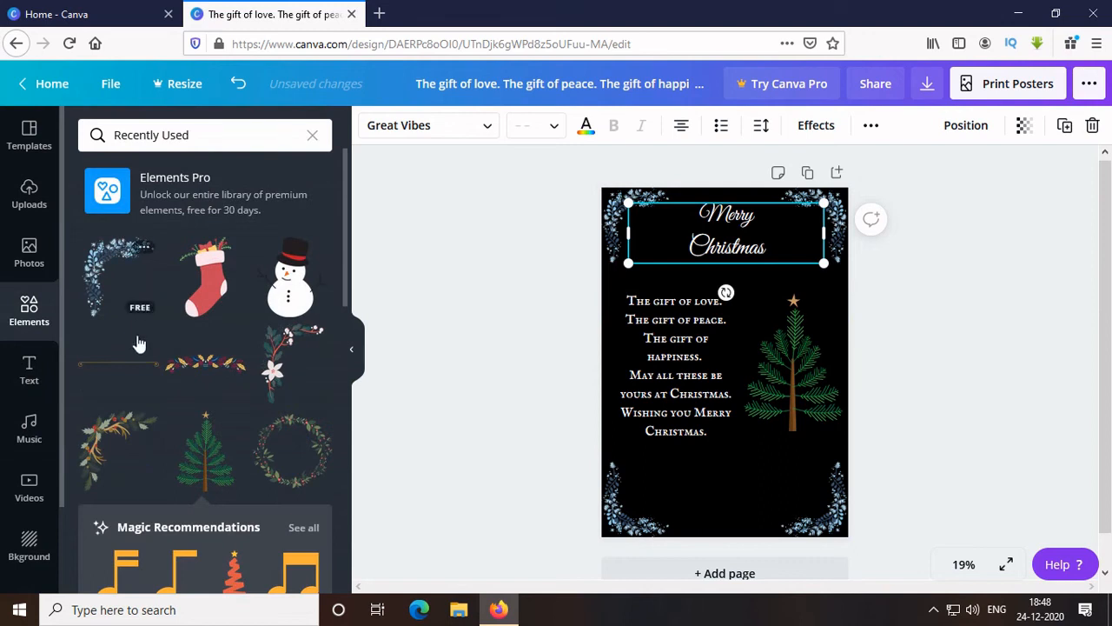
click(134, 376)
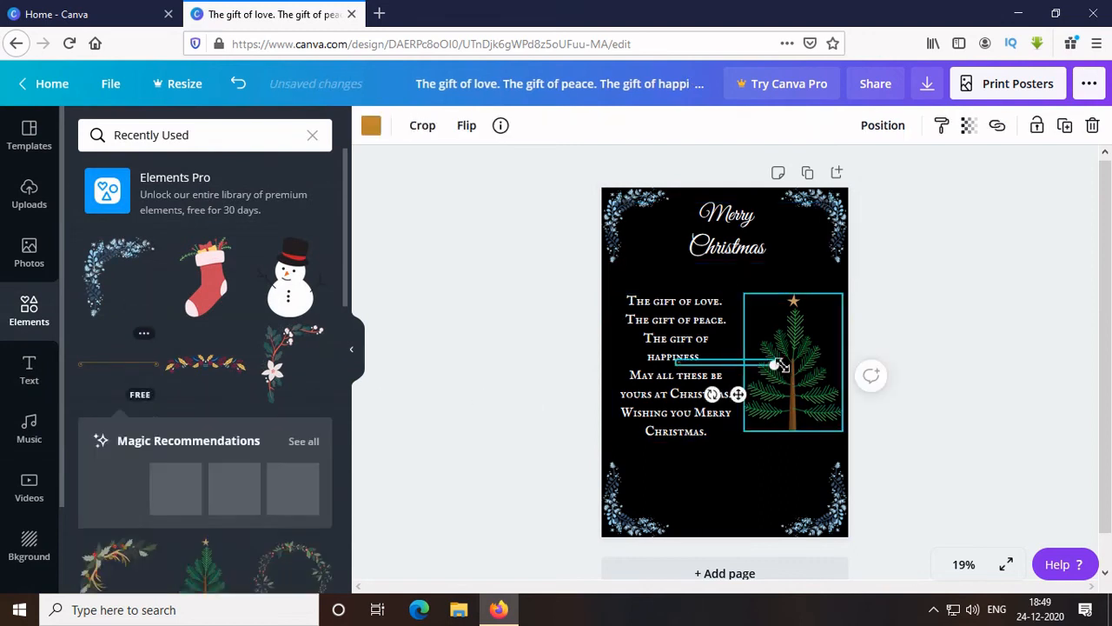
drag(777, 368, 838, 372)
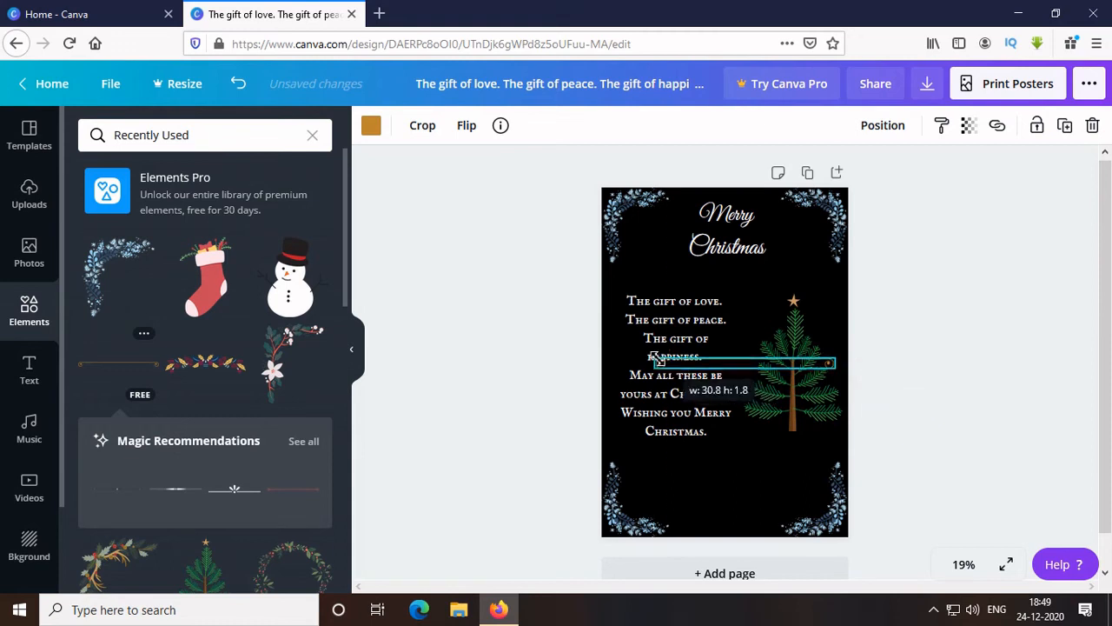
drag(755, 397, 746, 306)
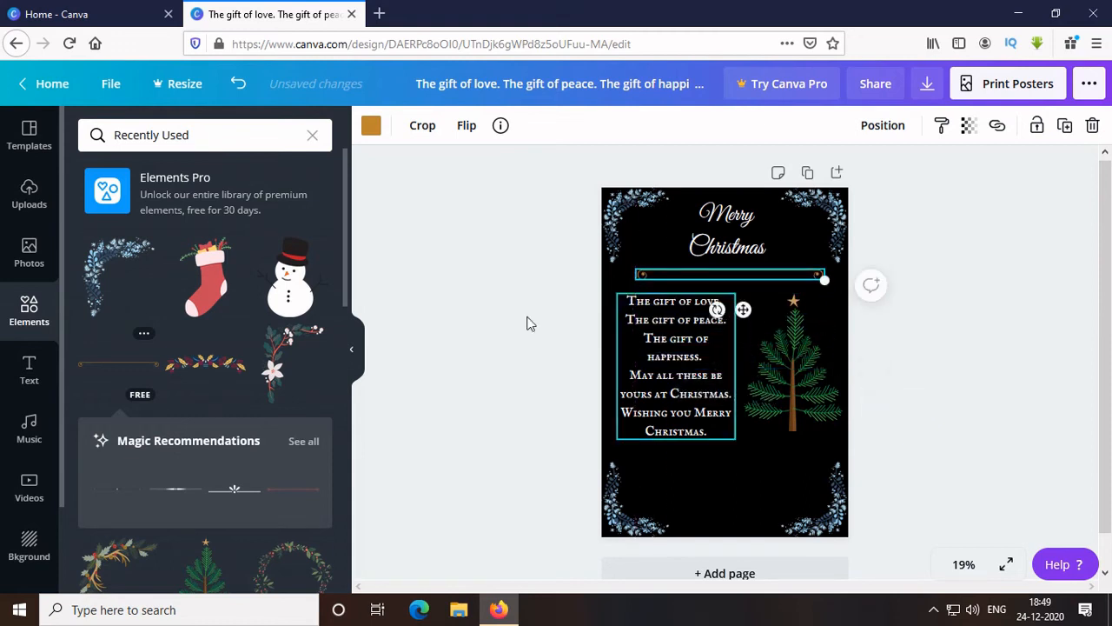
- Recolour the divider line beneath the heading white and deselect it
click(372, 127)
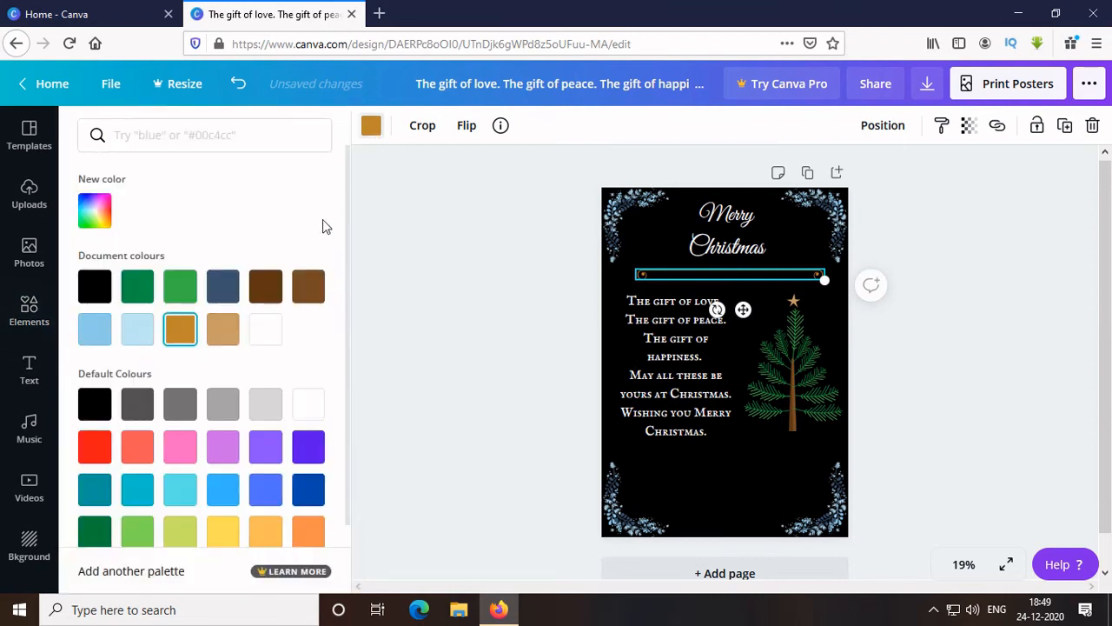
click(266, 338)
click(422, 426)
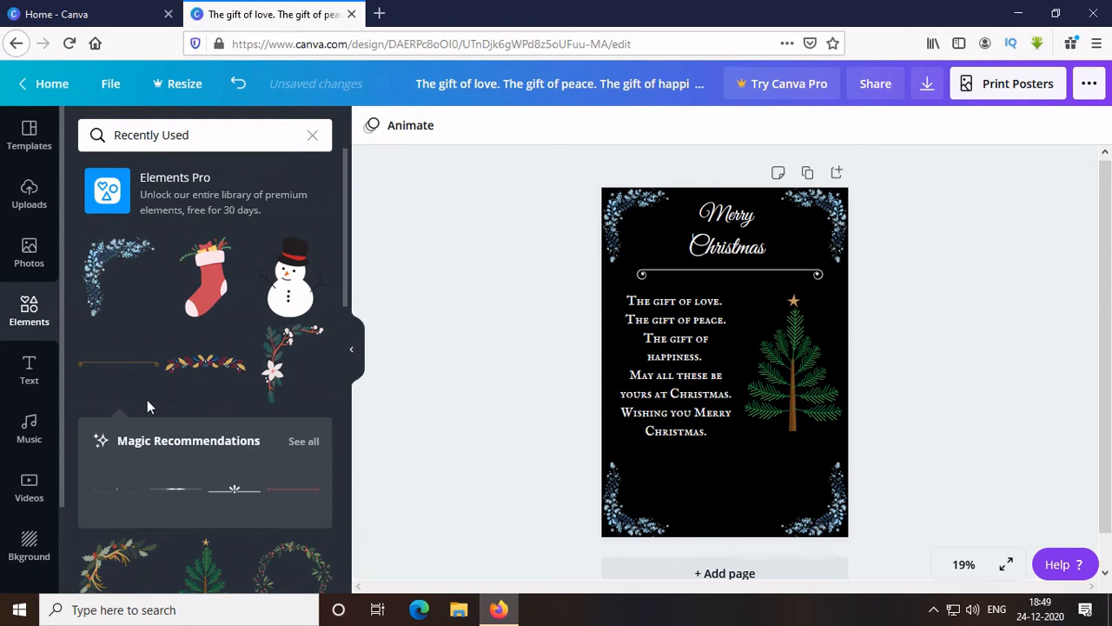
- Add the red Christmas stocking from the recently used elements, shrink it, and place it between the two lower corner ornaments
click(213, 283)
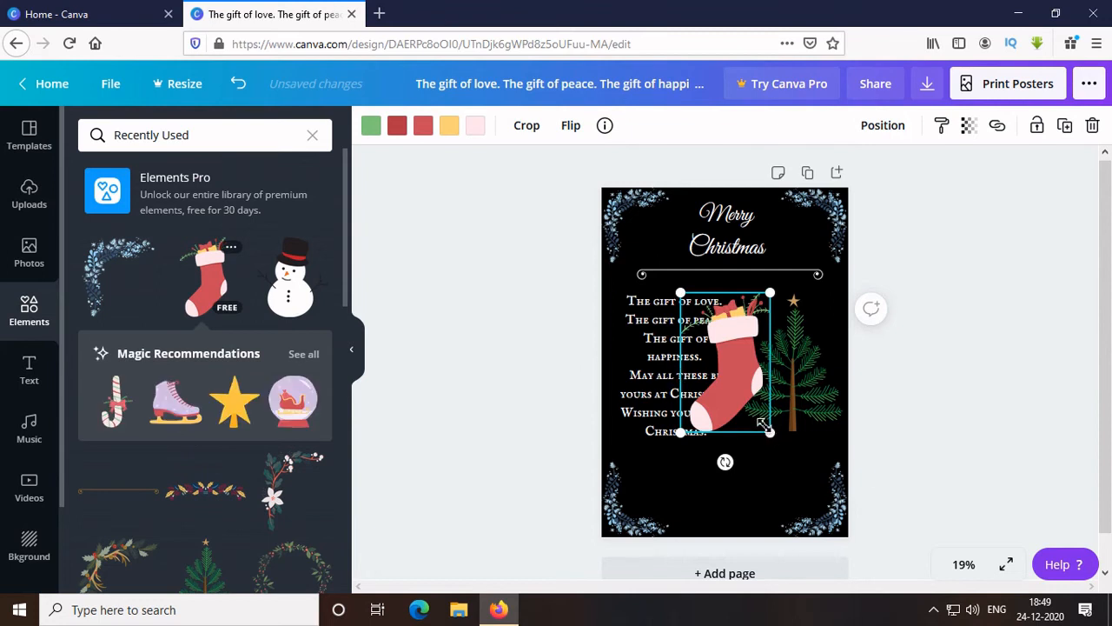
drag(762, 425, 728, 366)
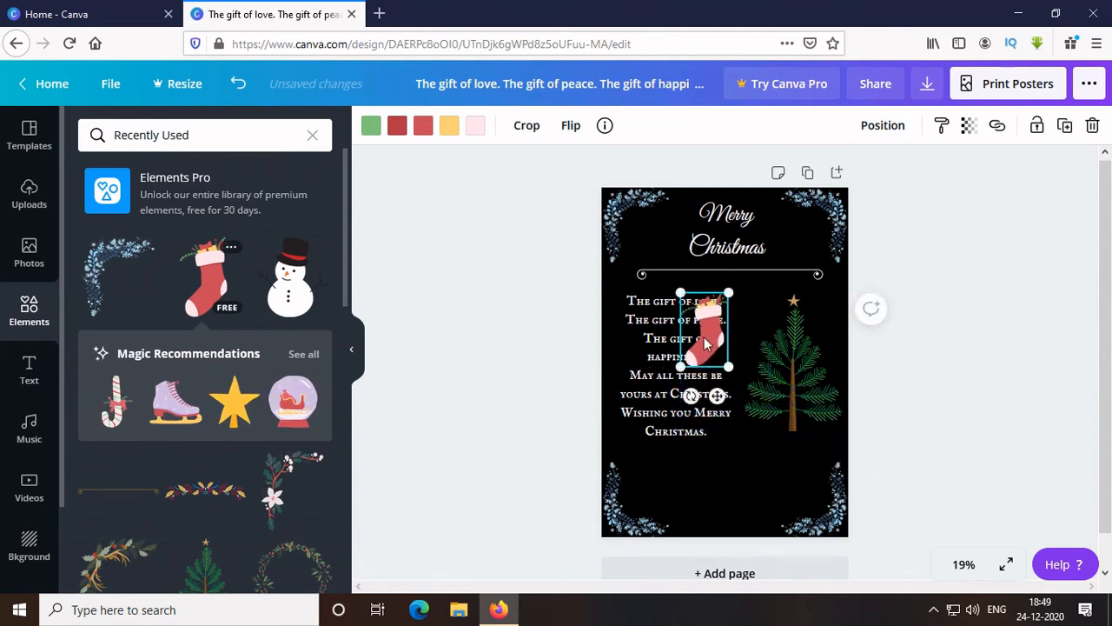
drag(708, 327, 725, 485)
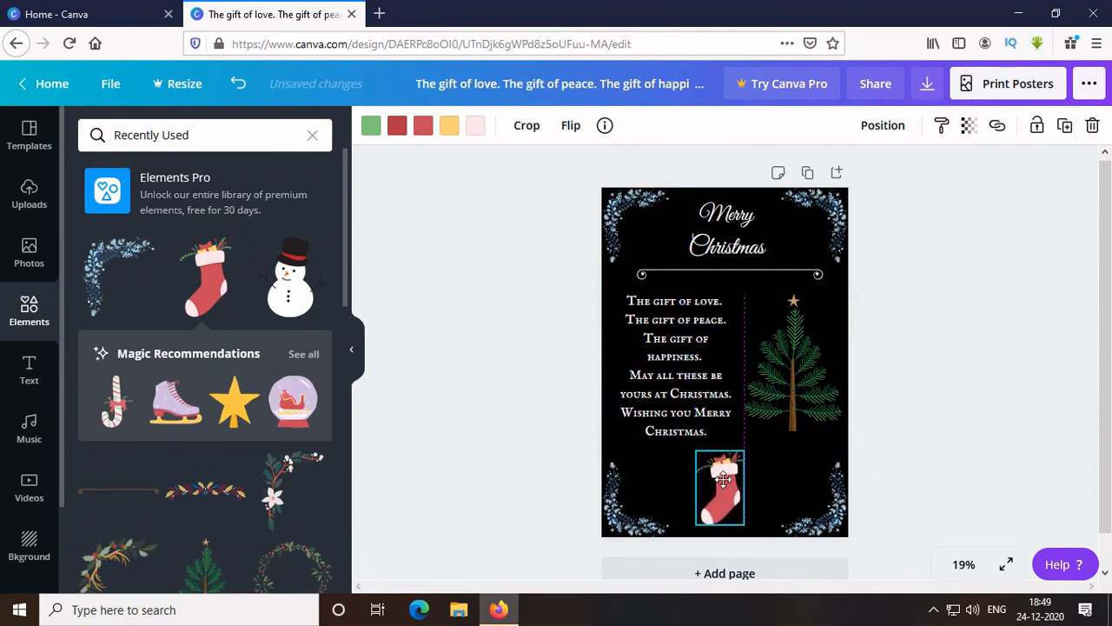
drag(744, 523, 738, 502)
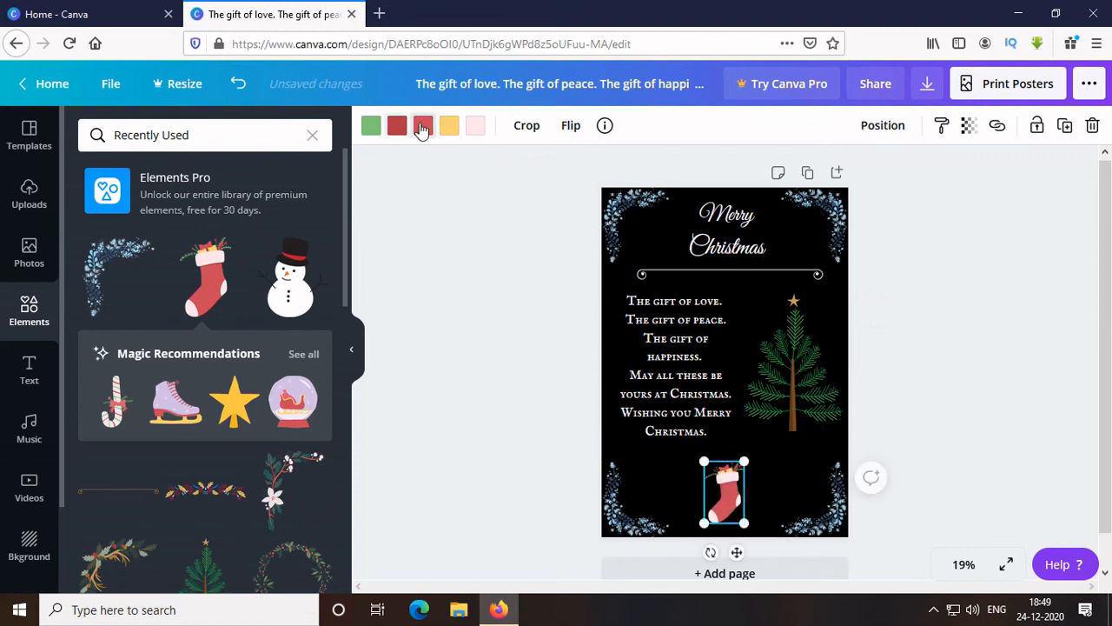
- Recolour the stocking's main red to bright red (about #FF0825) and its darker red to light pink (about #F19EA6)
click(421, 128)
click(97, 207)
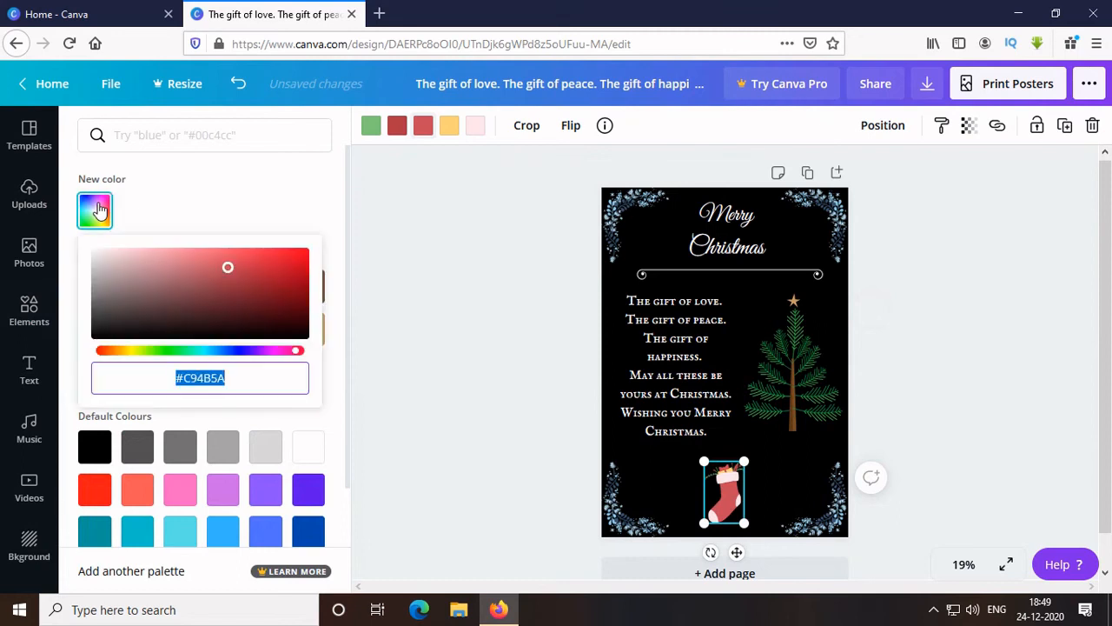
drag(229, 269, 293, 252)
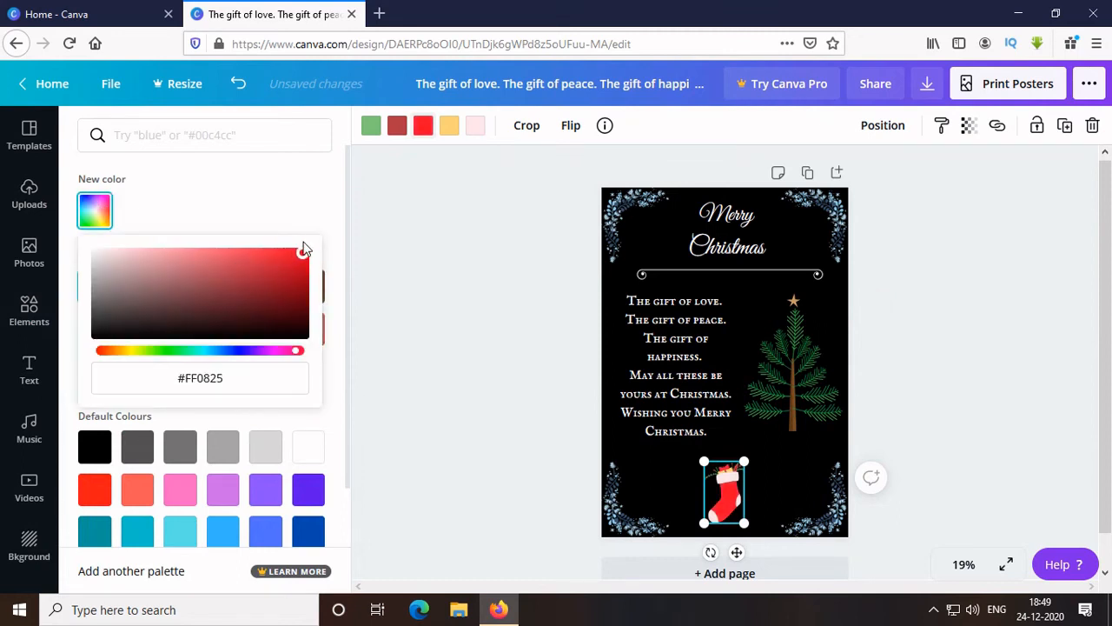
click(397, 125)
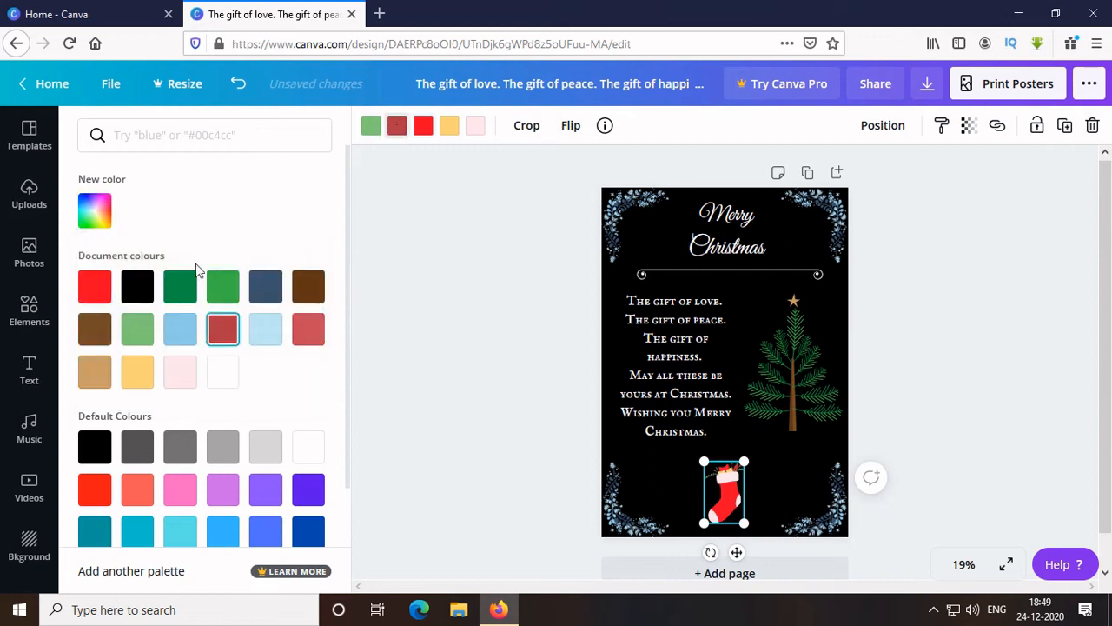
click(97, 210)
drag(220, 276, 166, 254)
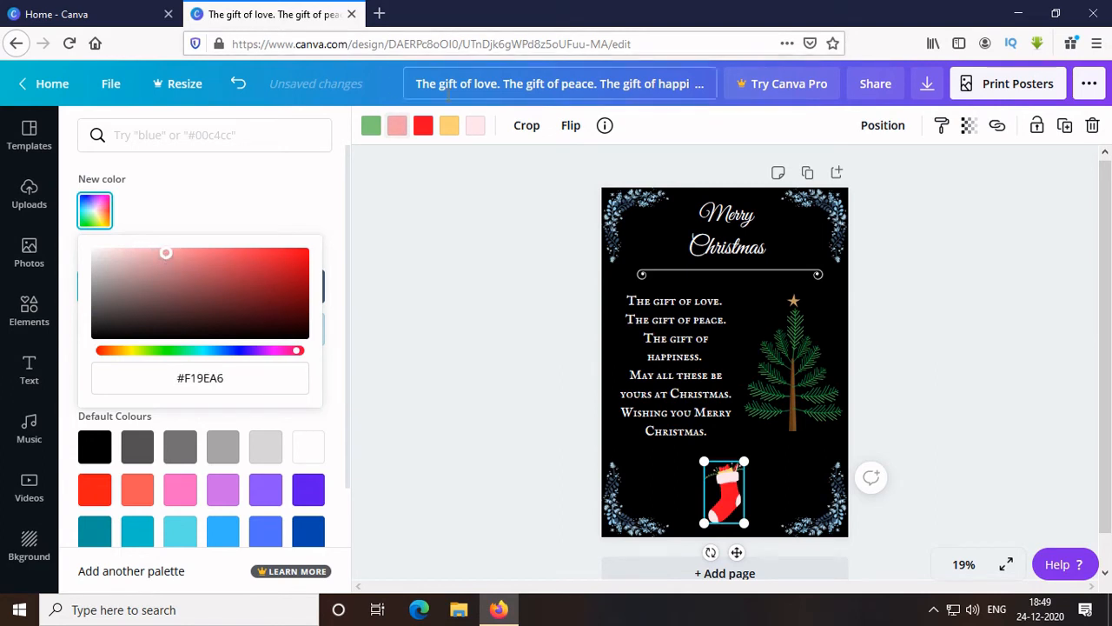
- Recolour the stocking's pale pink parts to near-white #FAFAFA and its light green parts to a vivid green
click(475, 125)
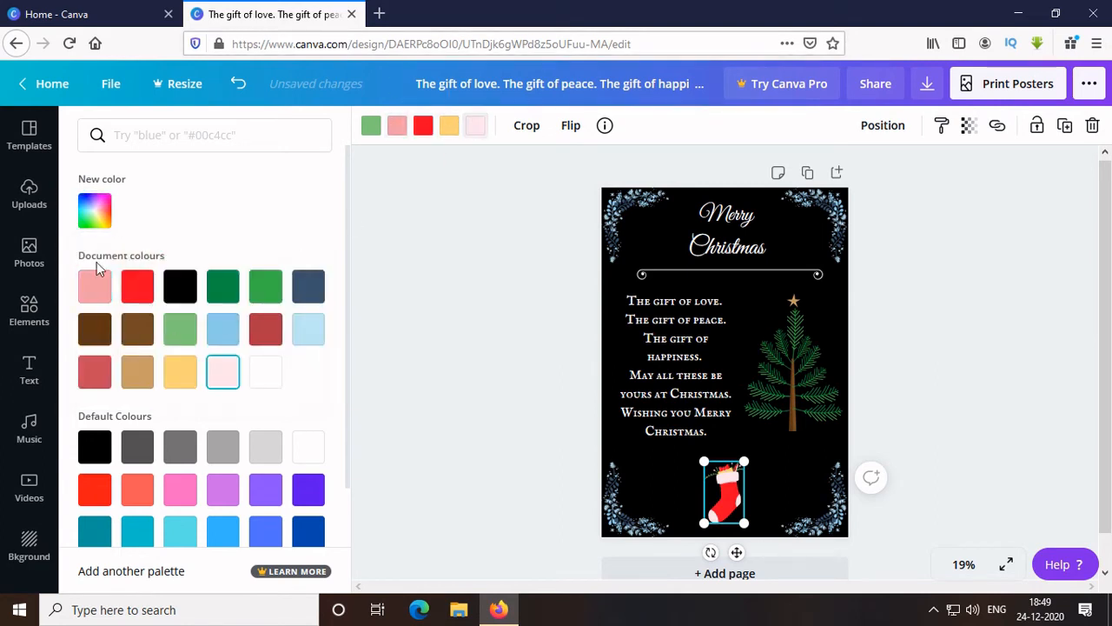
click(100, 215)
drag(102, 255, 83, 256)
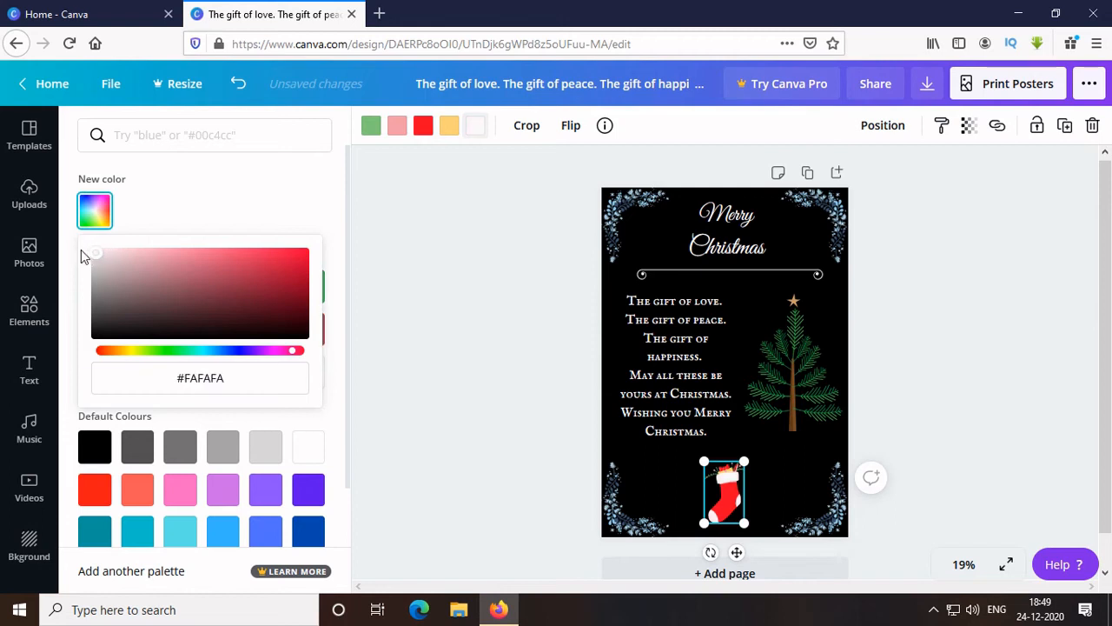
click(371, 126)
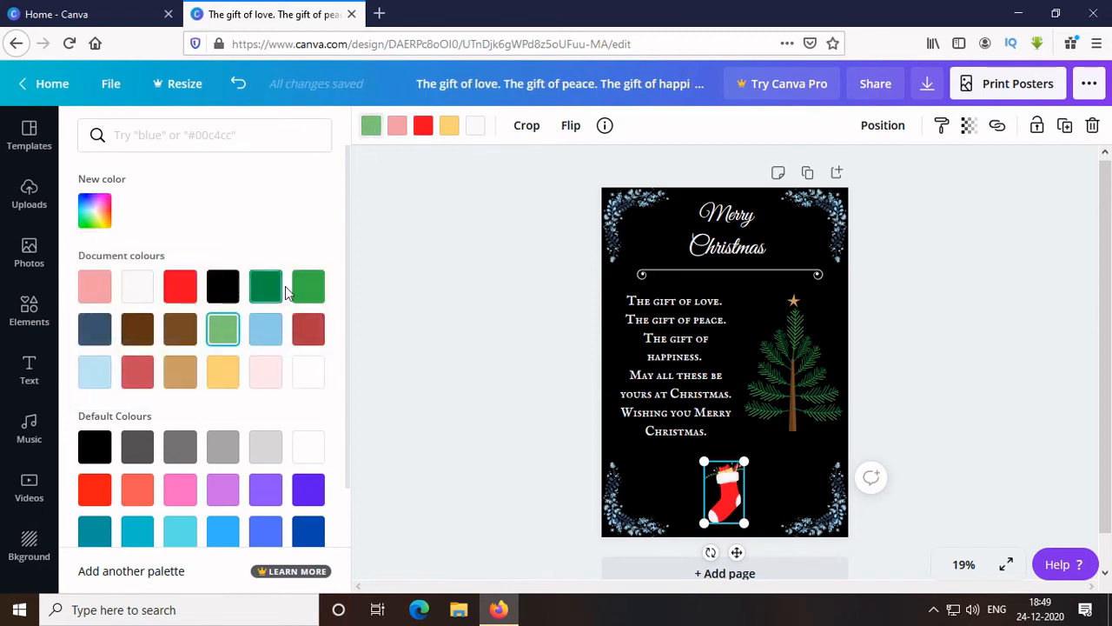
click(110, 224)
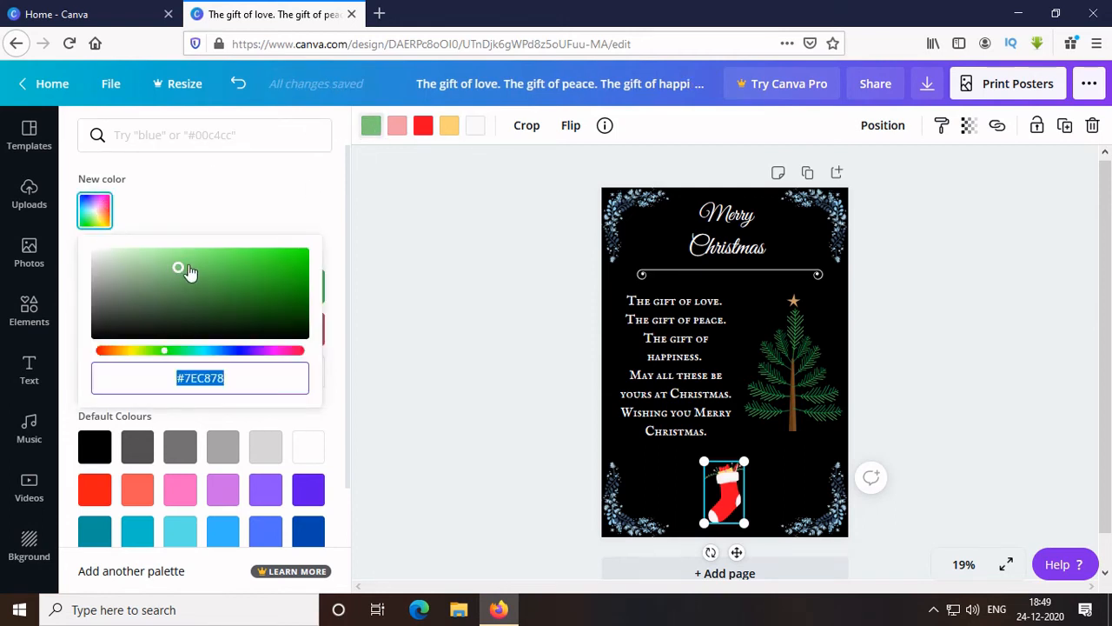
drag(179, 272, 346, 263)
- Recolour the stocking's yellow parts to a saturated orange and close the colour picker
click(452, 130)
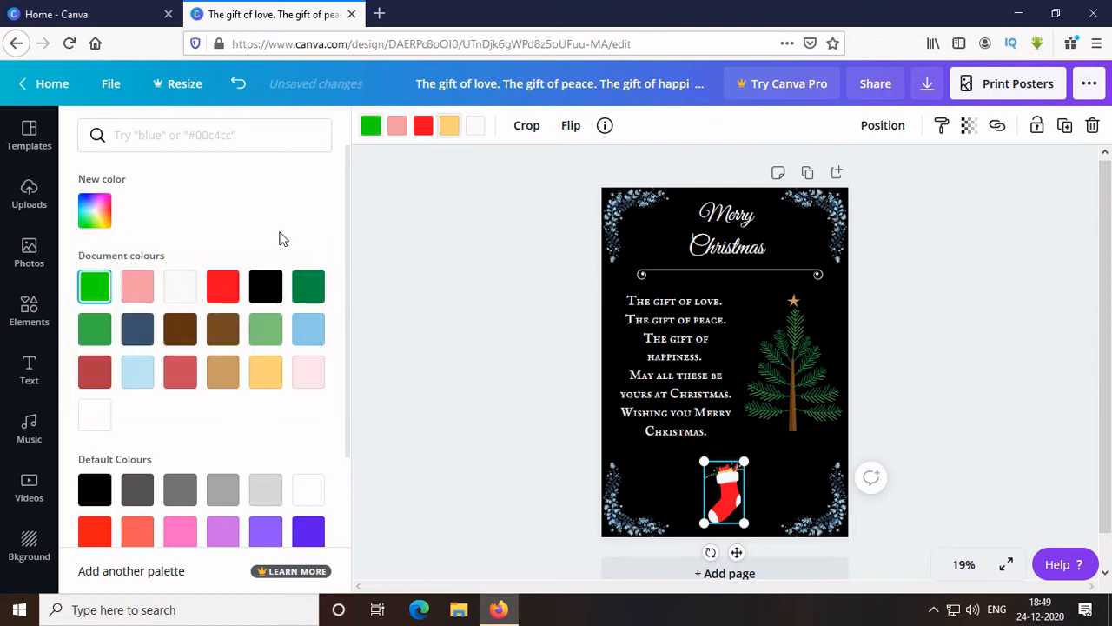
click(95, 219)
drag(208, 258, 304, 258)
click(459, 331)
click(459, 330)
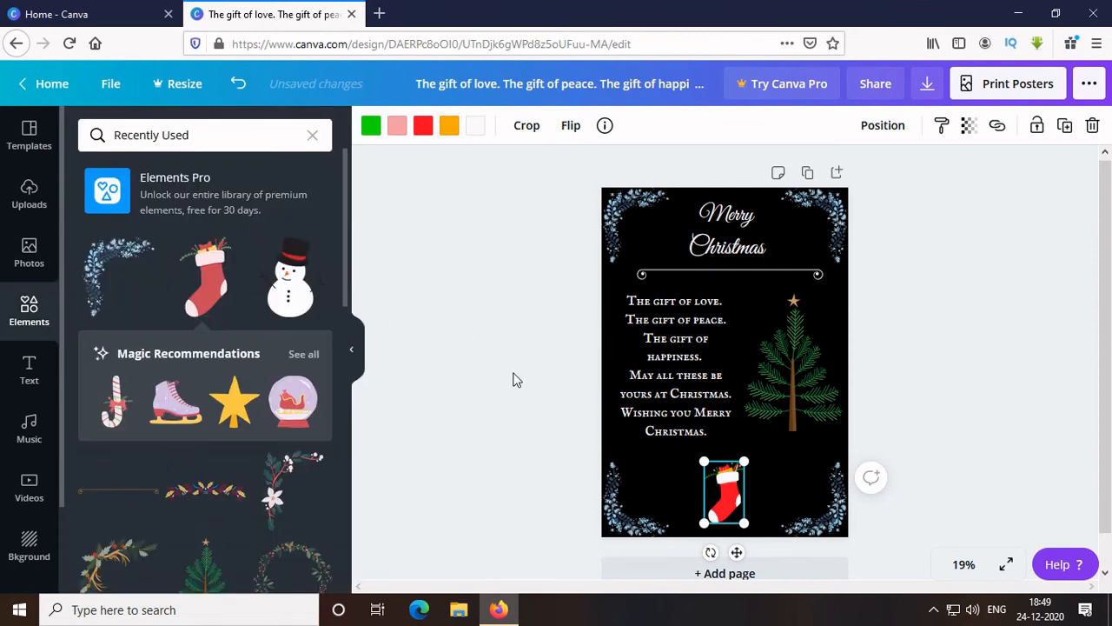
- Move the greeting message and the Christmas tree slightly lower so their upper edges align, with more space beneath the divider
click(357, 348)
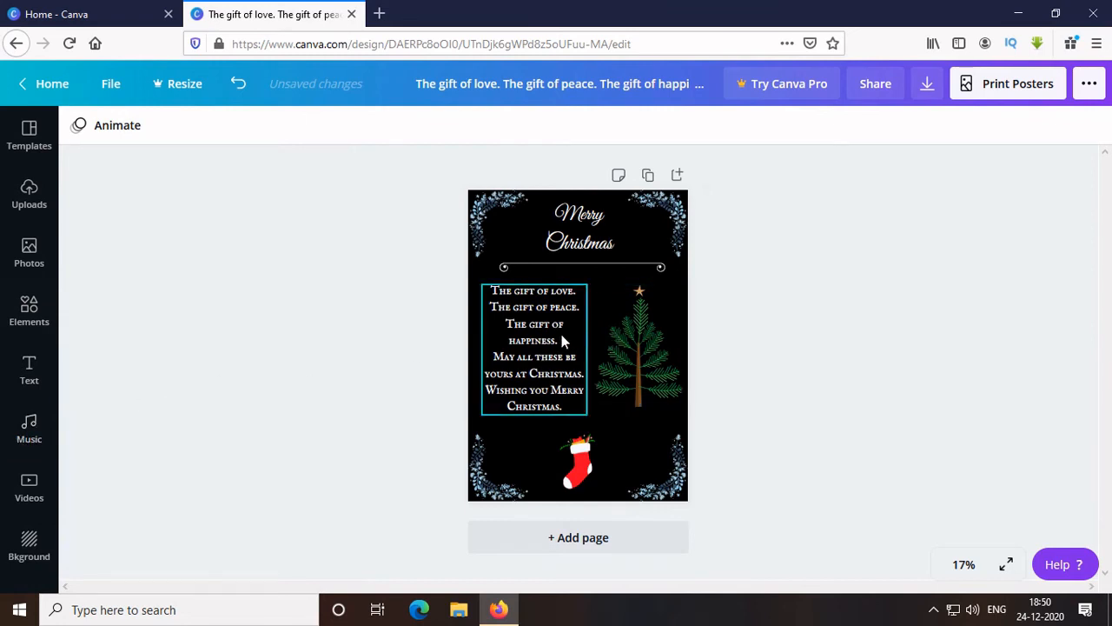
drag(554, 328, 549, 342)
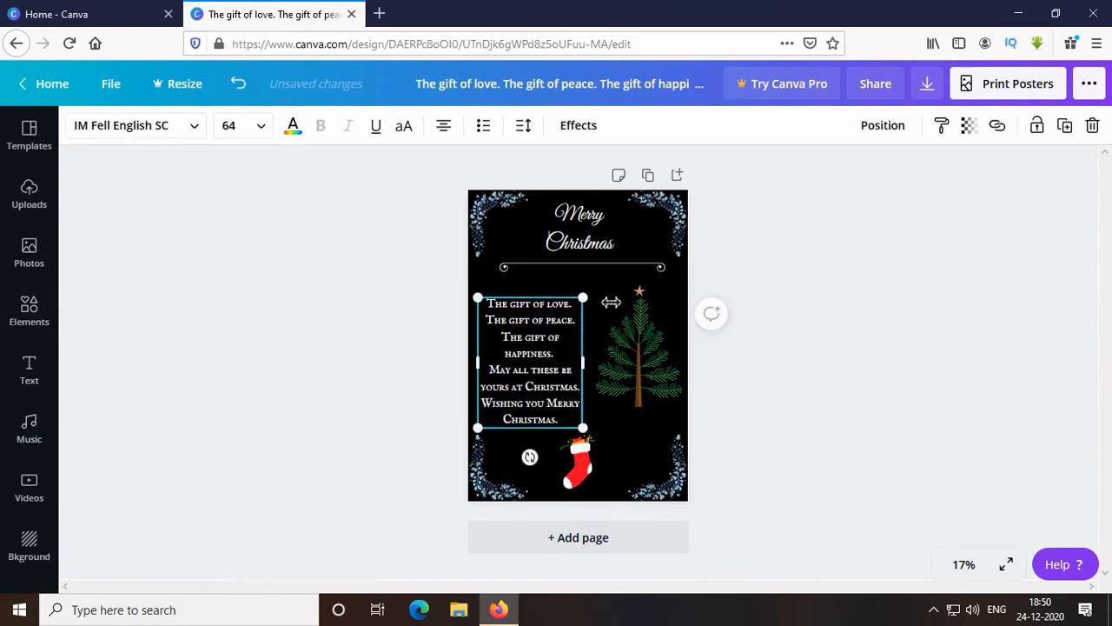
drag(623, 327, 623, 338)
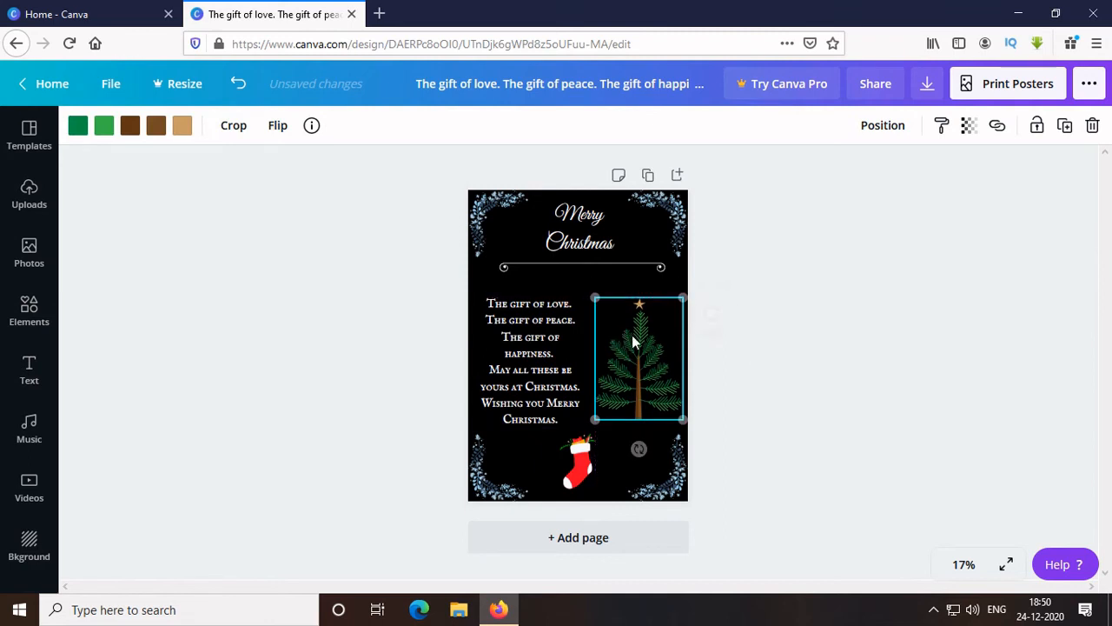
click(826, 374)
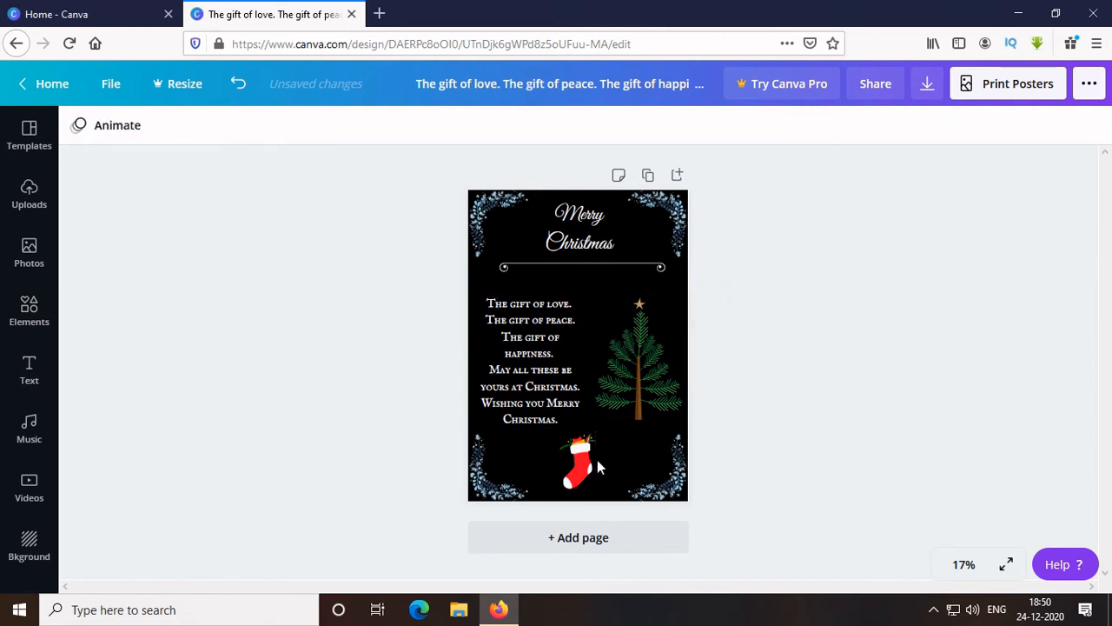
- Shrink the red stocking slightly and position it midway between the two lower corner ornaments
click(591, 484)
drag(598, 491, 579, 455)
click(833, 430)
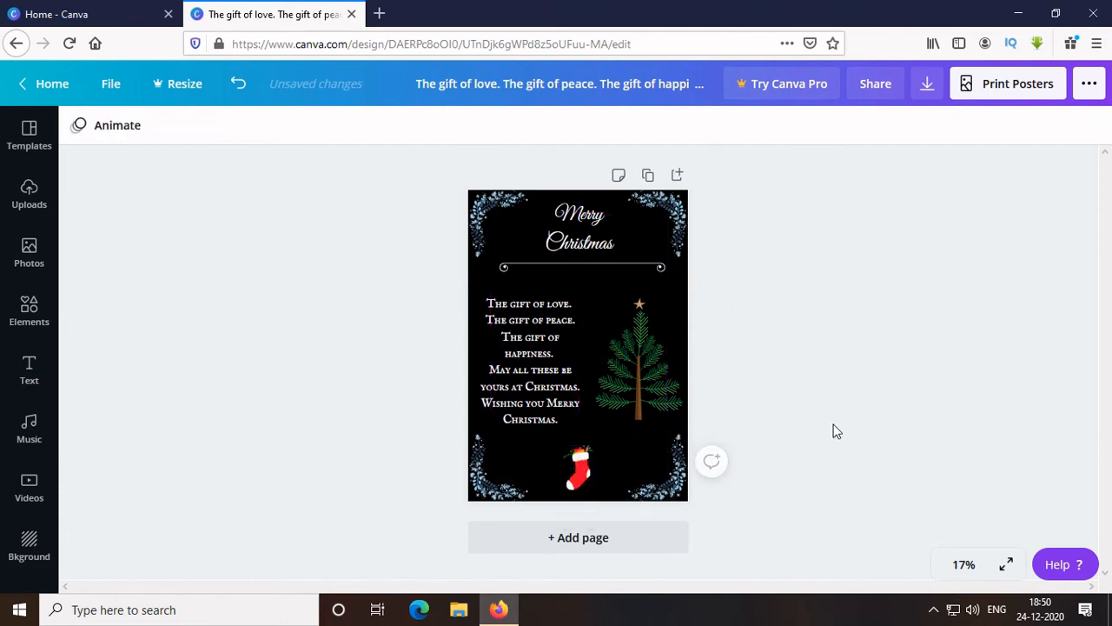
- Nudge the Merry Christmas heading slightly to the right above the divider
click(581, 220)
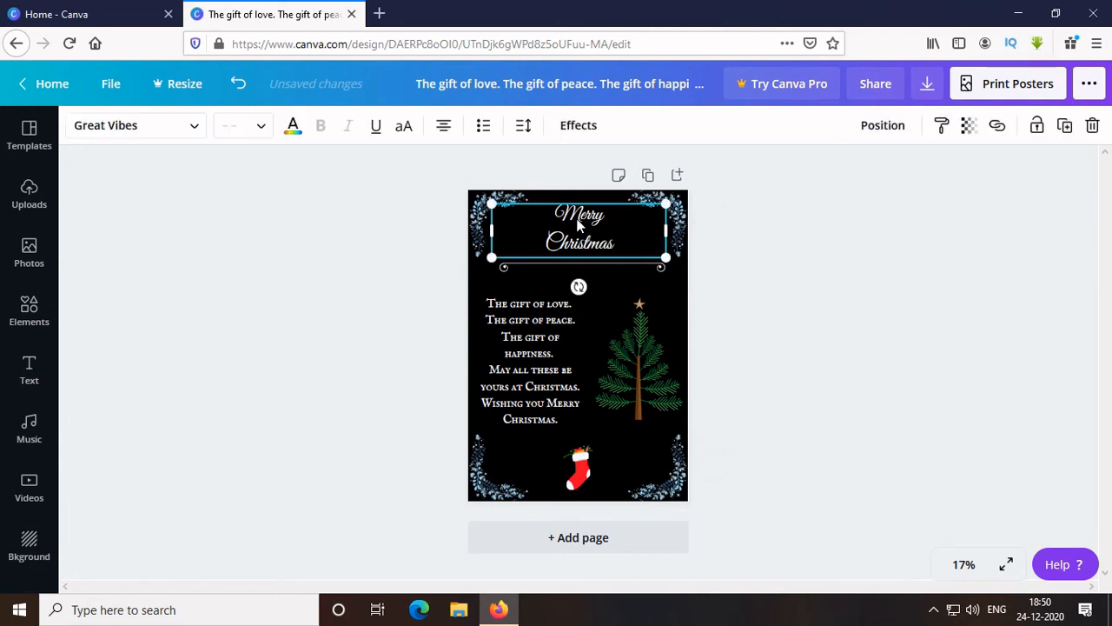
drag(579, 218, 580, 218)
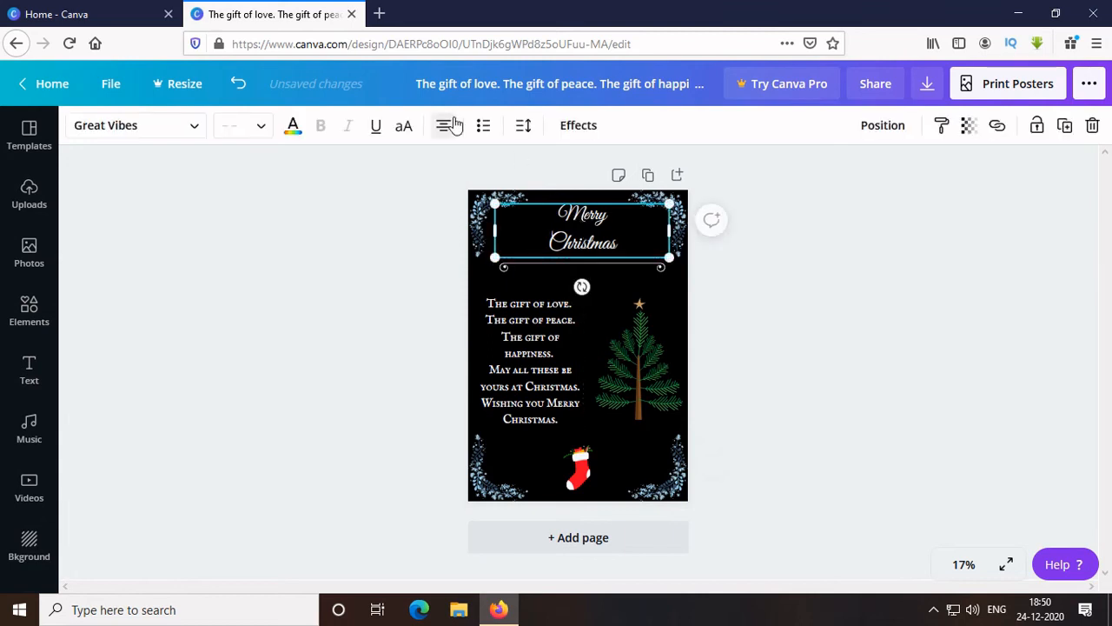
click(823, 393)
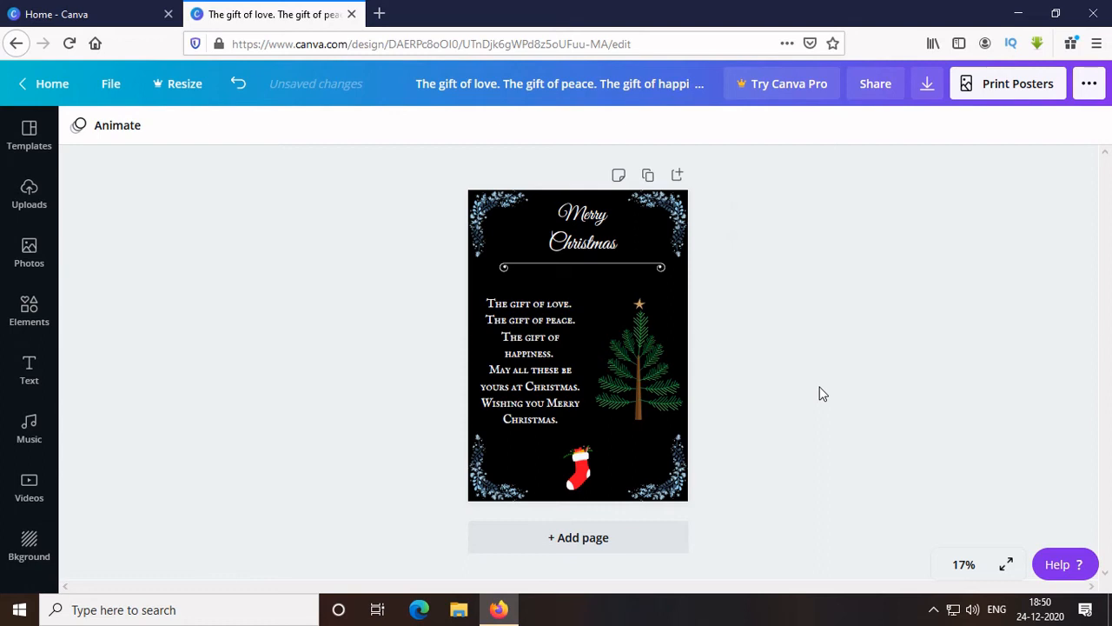
- Download the poster as a JPG, save the file, and dismiss the print offer
click(1088, 86)
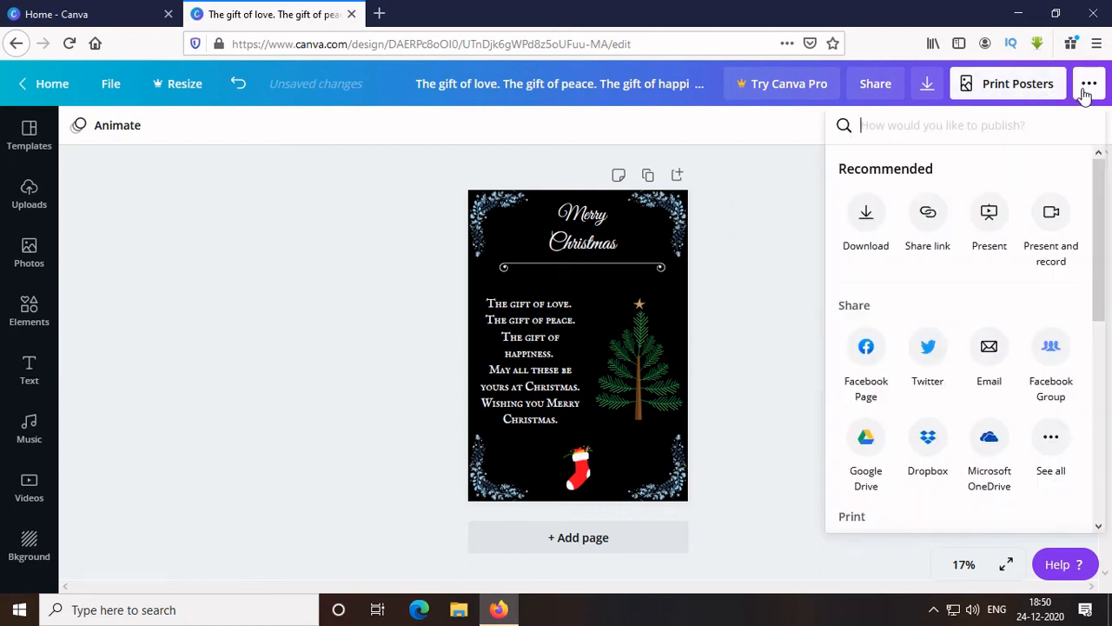
click(866, 216)
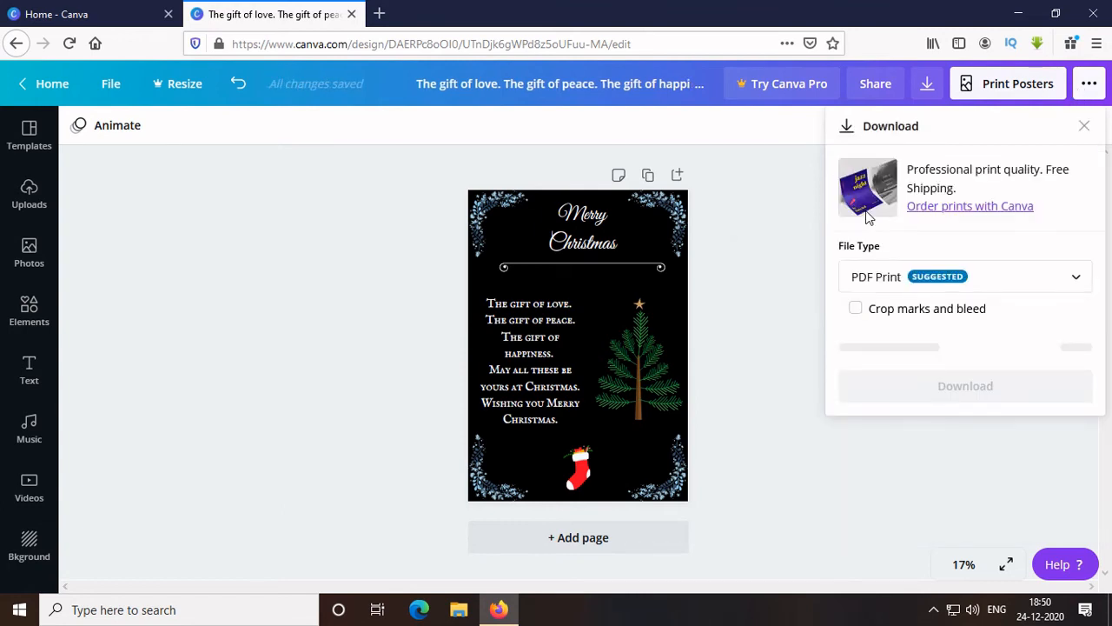
click(925, 82)
click(926, 84)
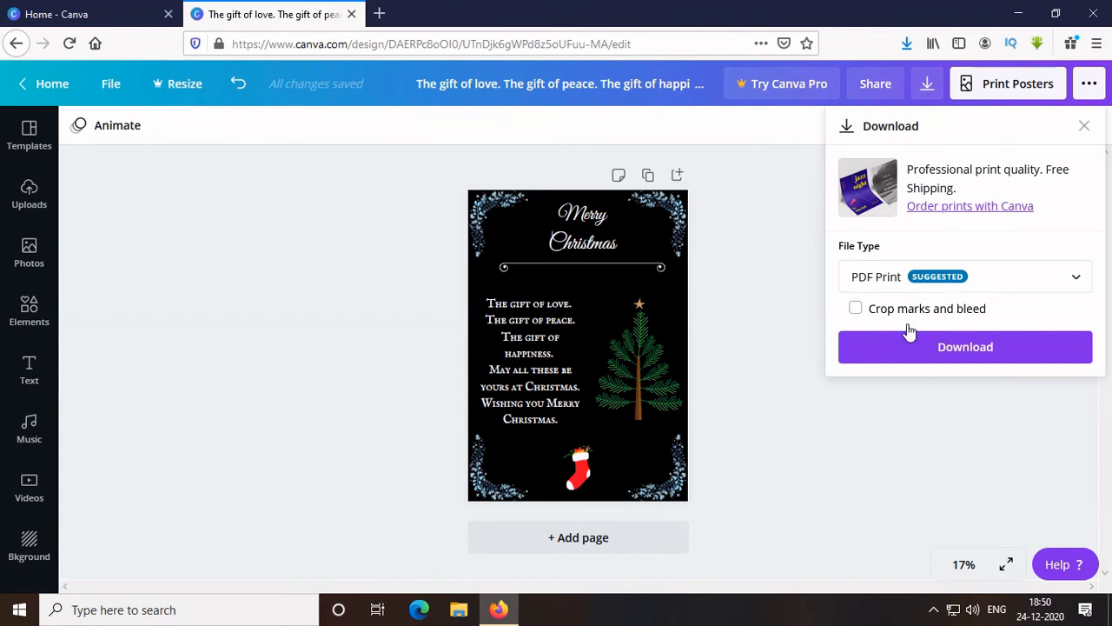
click(1076, 278)
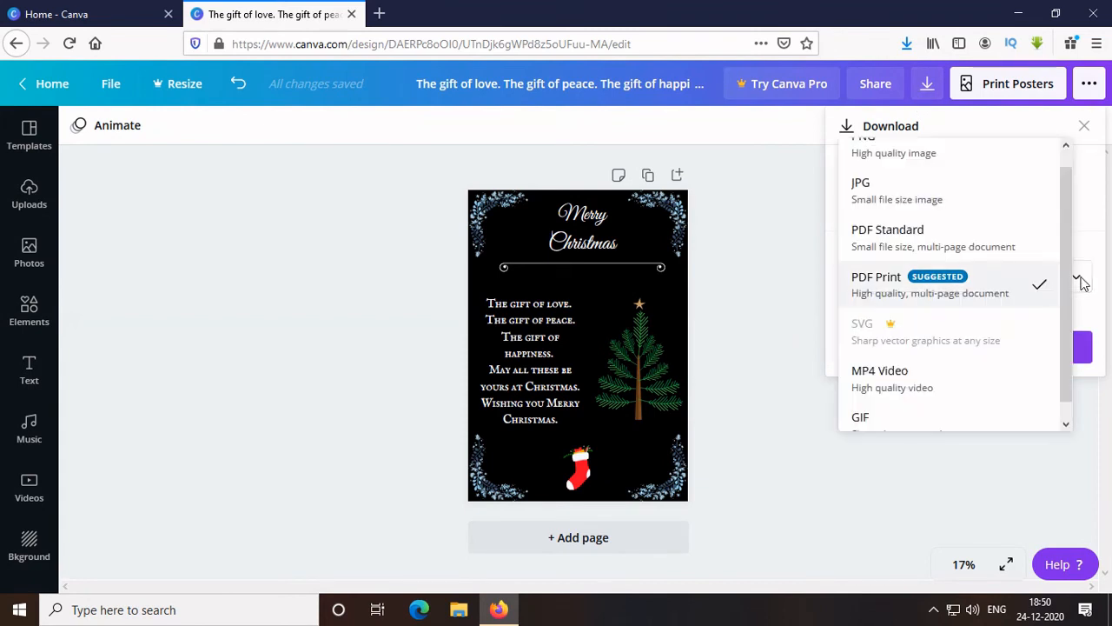
click(1001, 202)
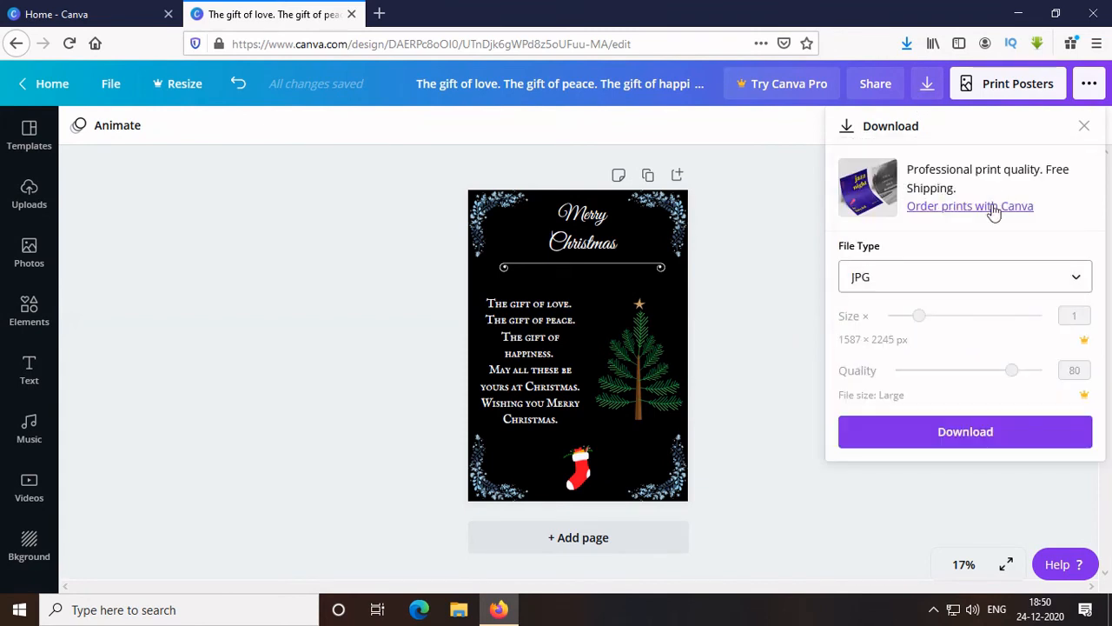
click(932, 434)
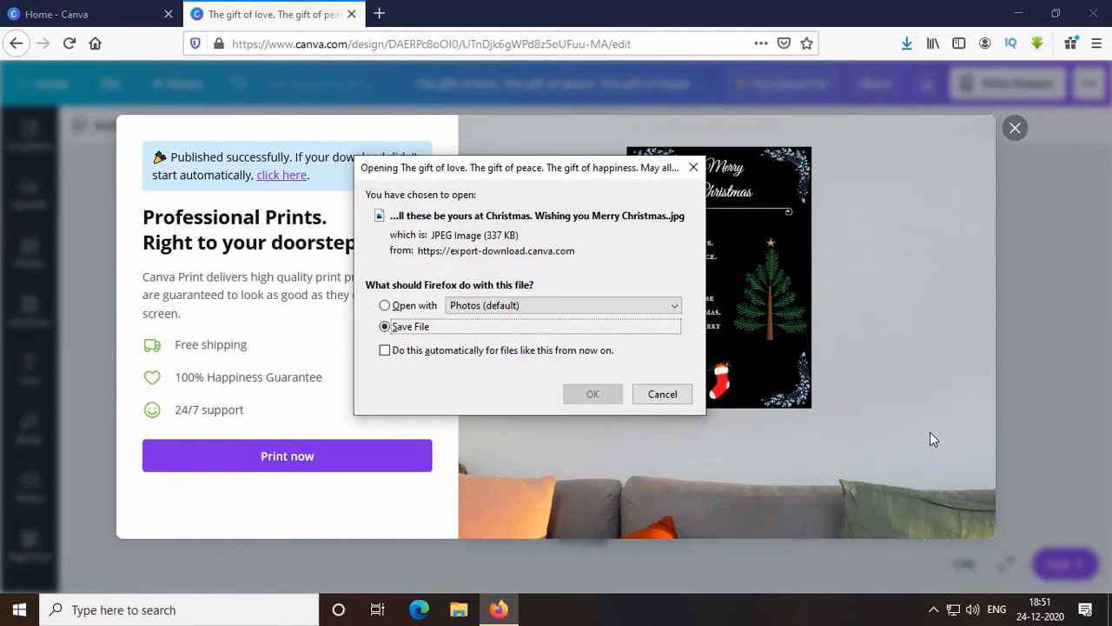
click(570, 393)
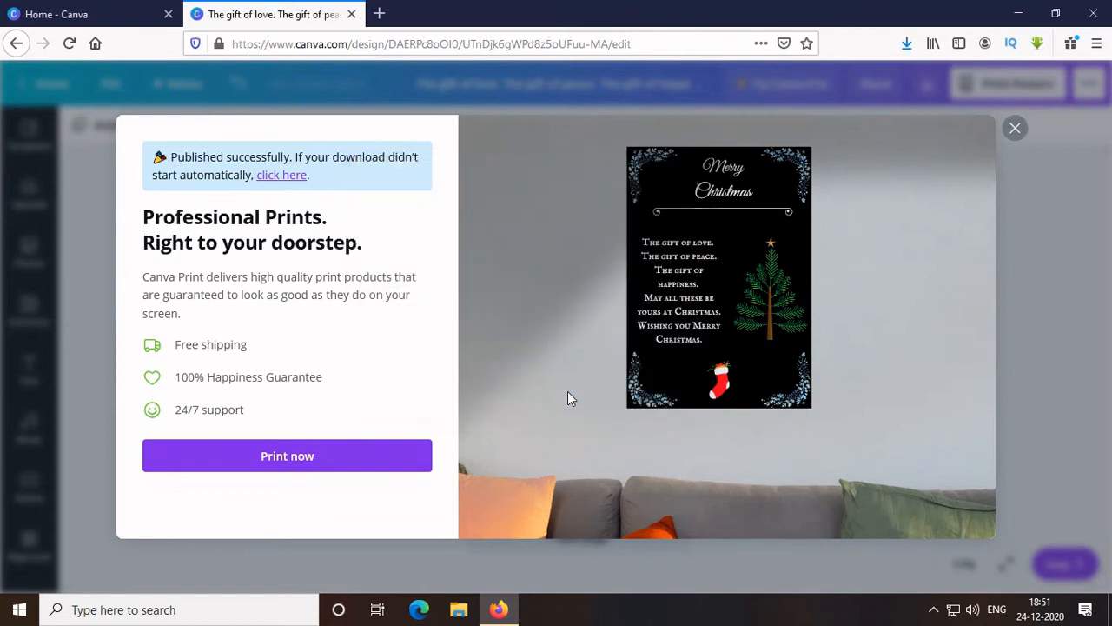
click(1012, 129)
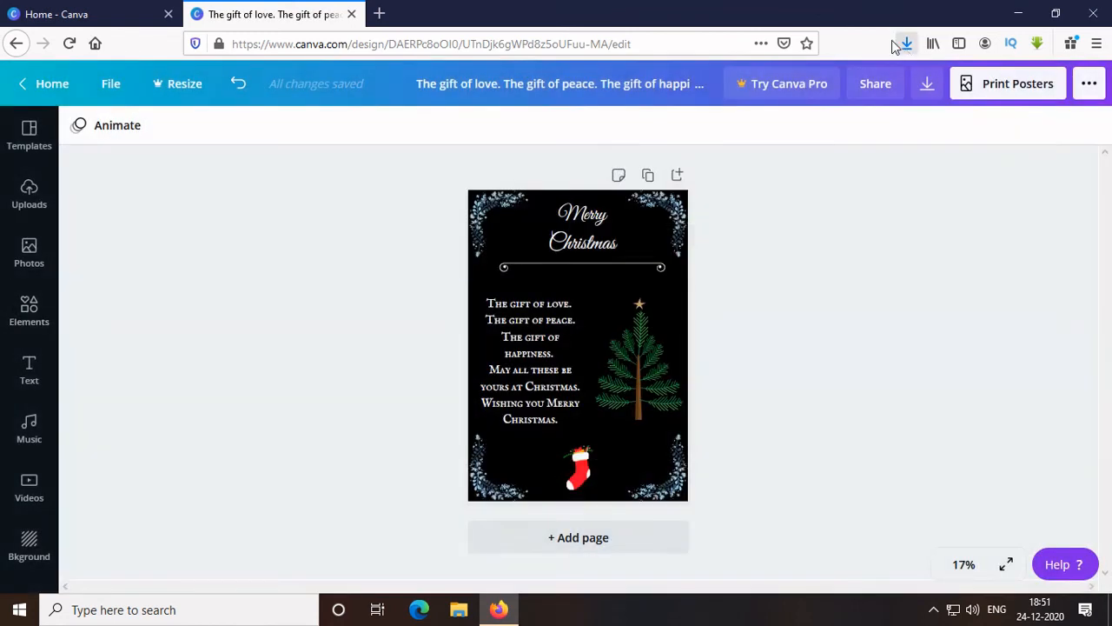
- View the downloaded poster JPG in the Photos app and return to the design
click(905, 42)
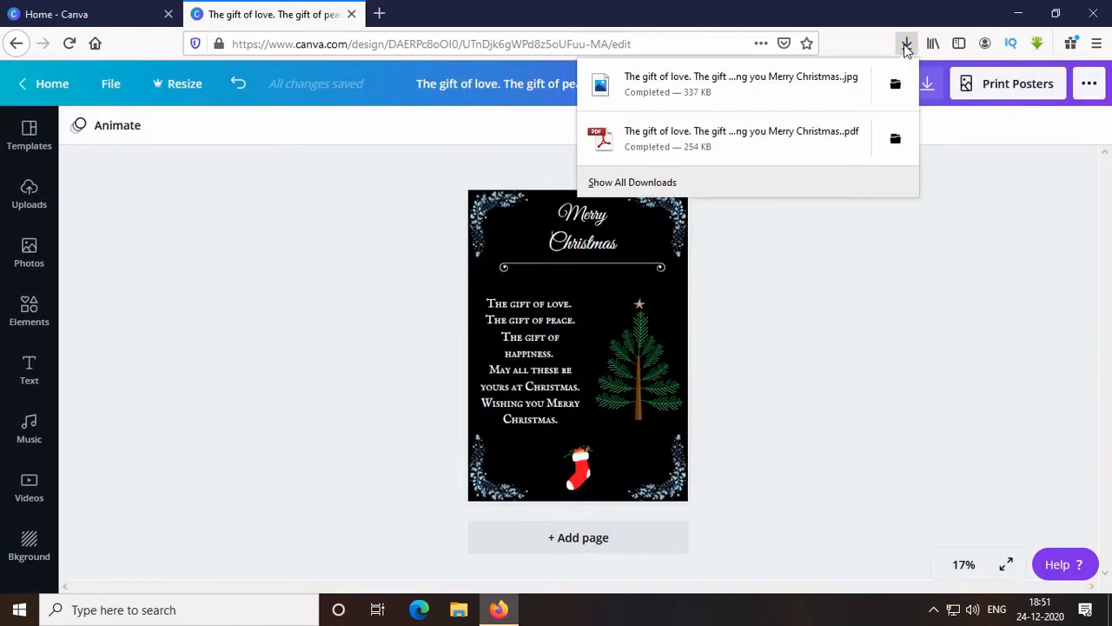
click(762, 96)
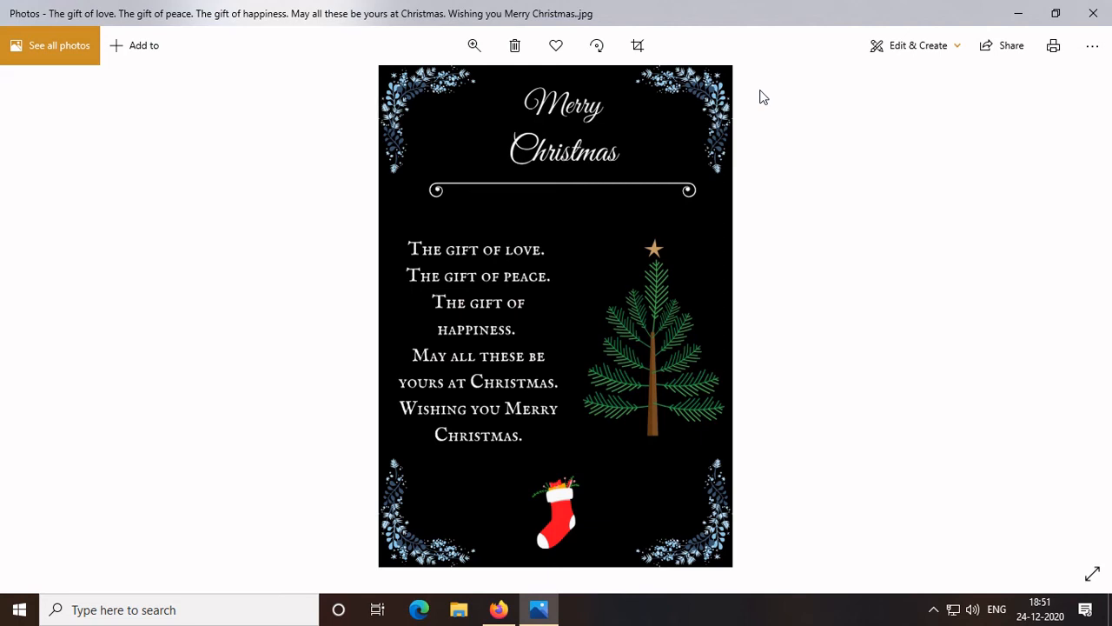
click(1093, 13)
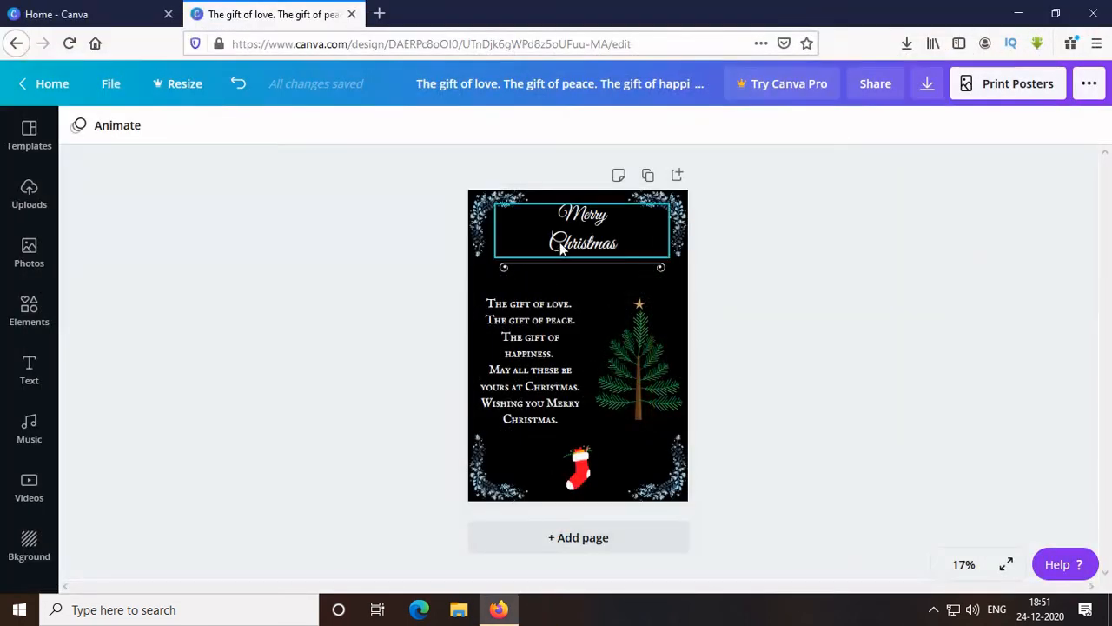
- Search the elements library for "Snowflake"
click(29, 309)
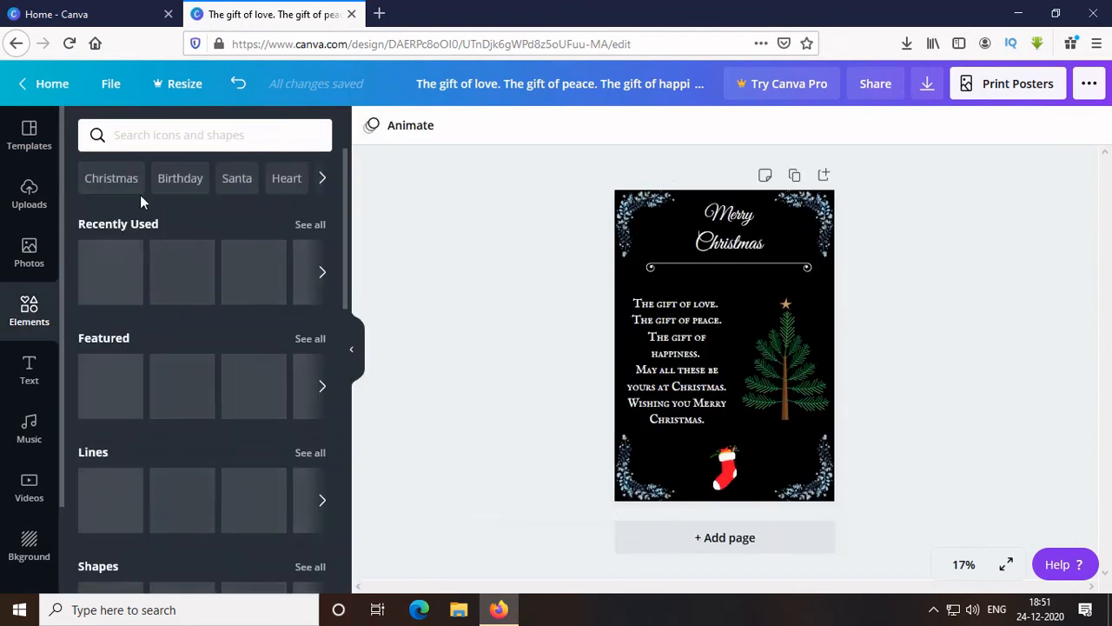
click(194, 130)
text(Snowflake)
key(Return)
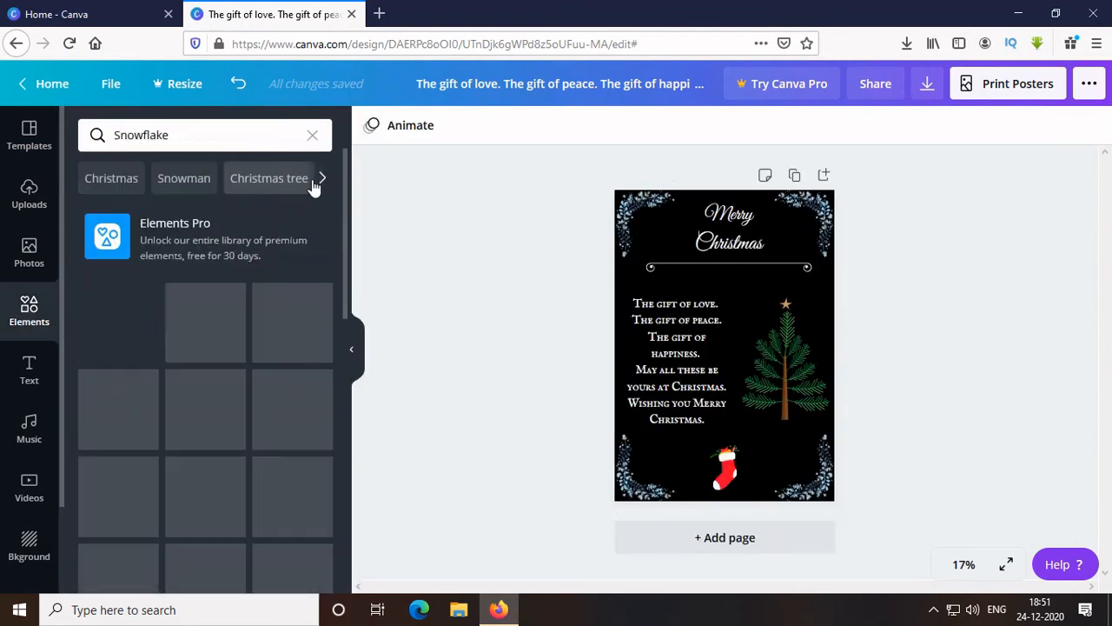
- Add the free ornate white snowflake, shrink it, and place it to the right of the Merry Christmas heading
scroll(280, 395, down, 3)
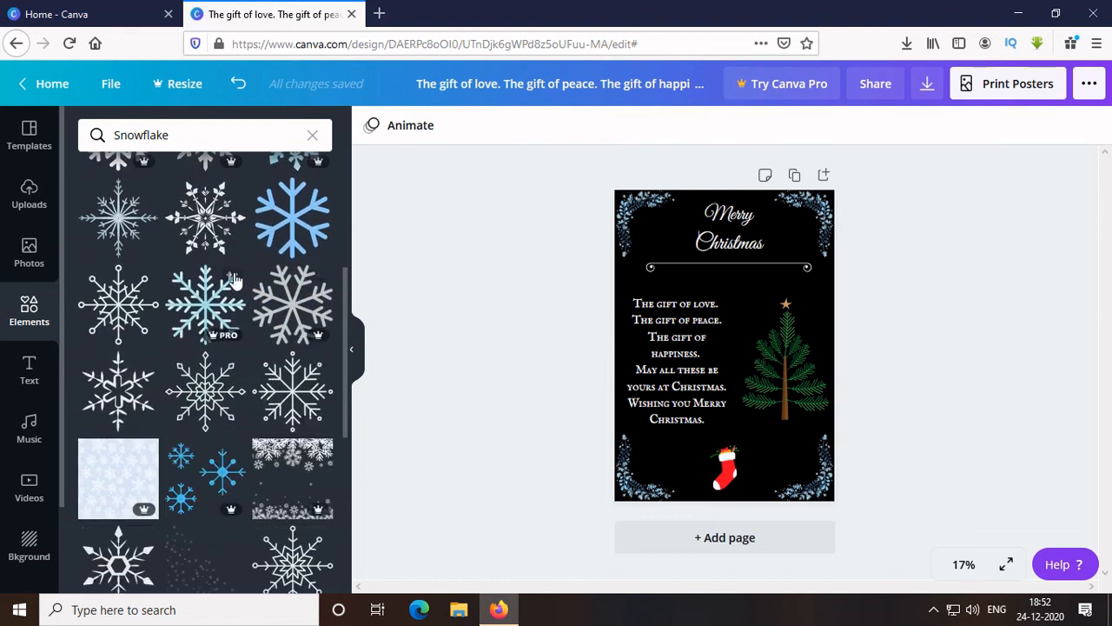
click(217, 239)
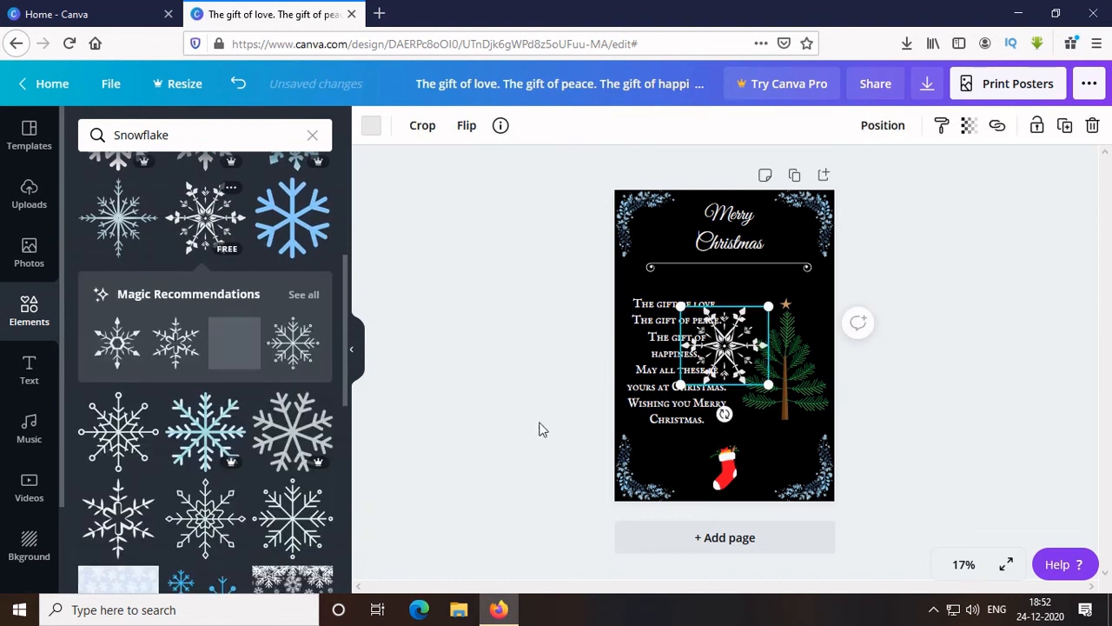
drag(725, 414, 771, 274)
click(948, 286)
click(788, 247)
click(910, 266)
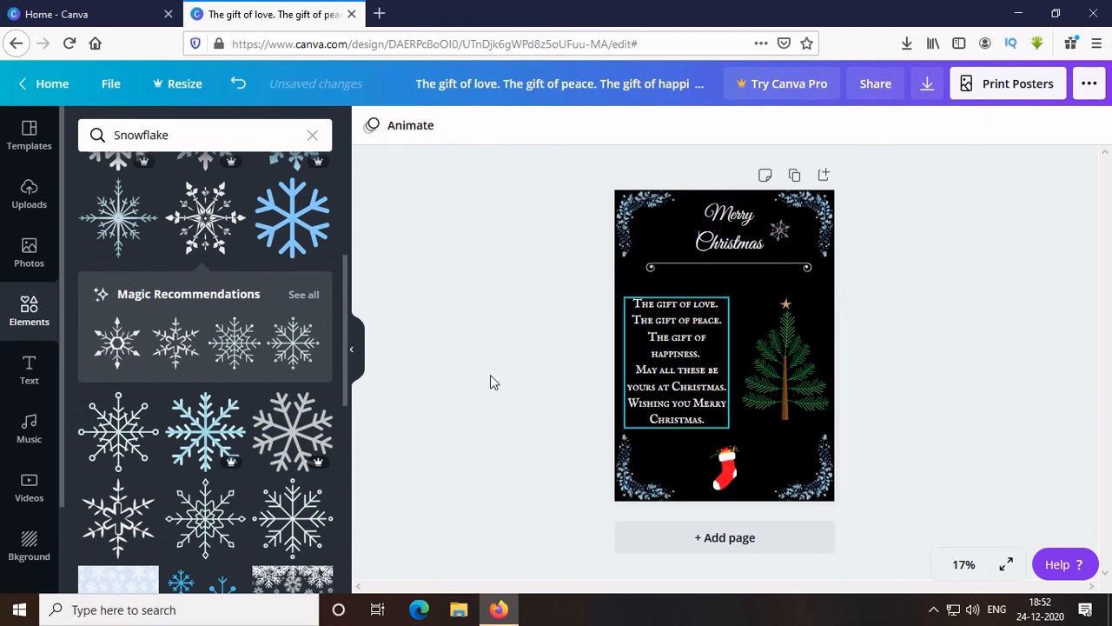
- Add a second free line-art snowflake with round tips, shrink it, and place it to the left of the Merry Christmas heading
scroll(200, 406, down, 3)
scroll(200, 407, down, 1)
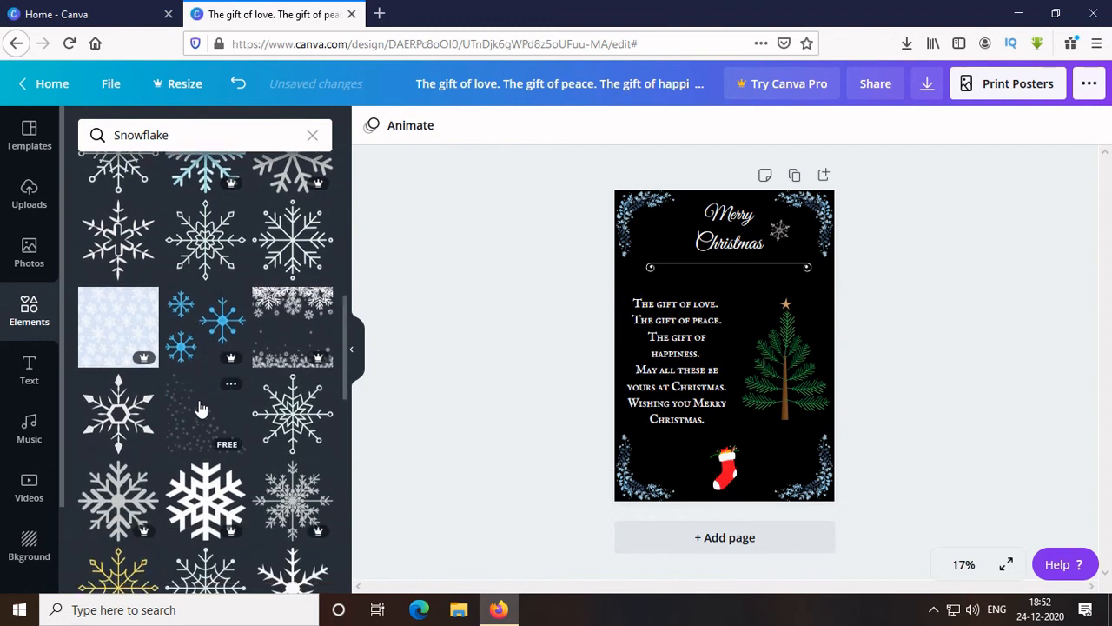
click(296, 413)
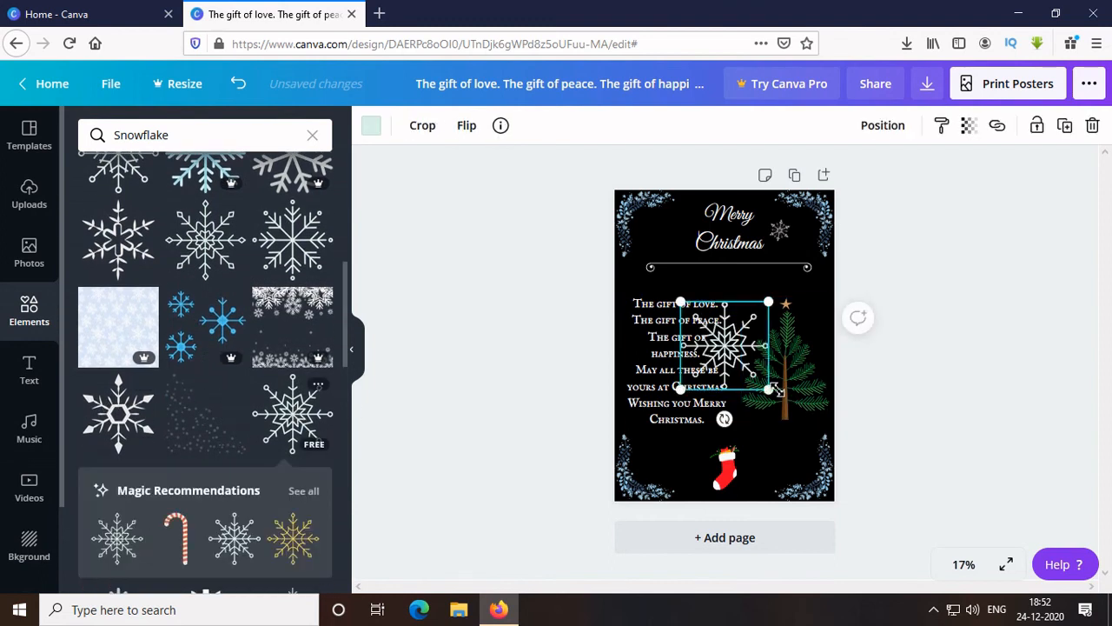
drag(764, 388, 711, 320)
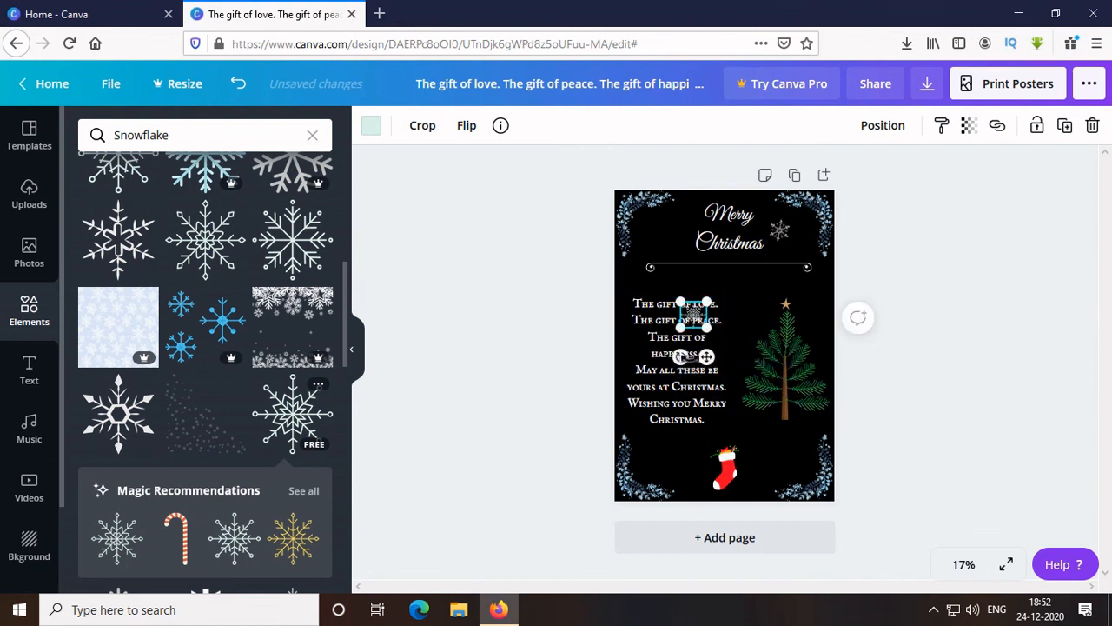
drag(683, 357, 698, 270)
click(919, 321)
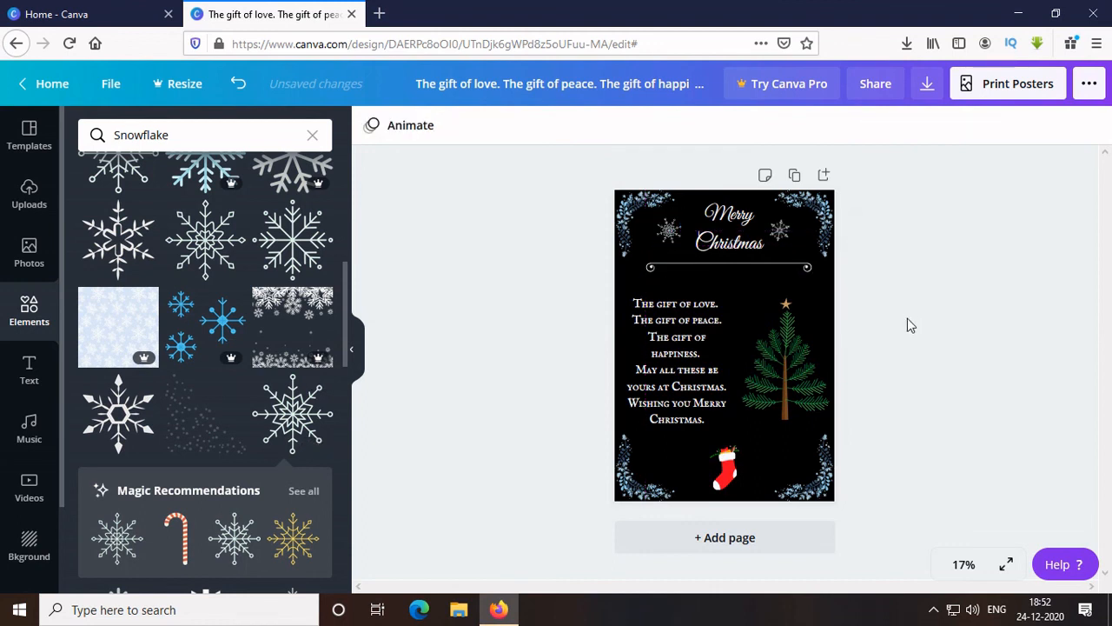
- Download the poster with the snowflakes as a JPG, save the file, and dismiss the print offer
click(926, 83)
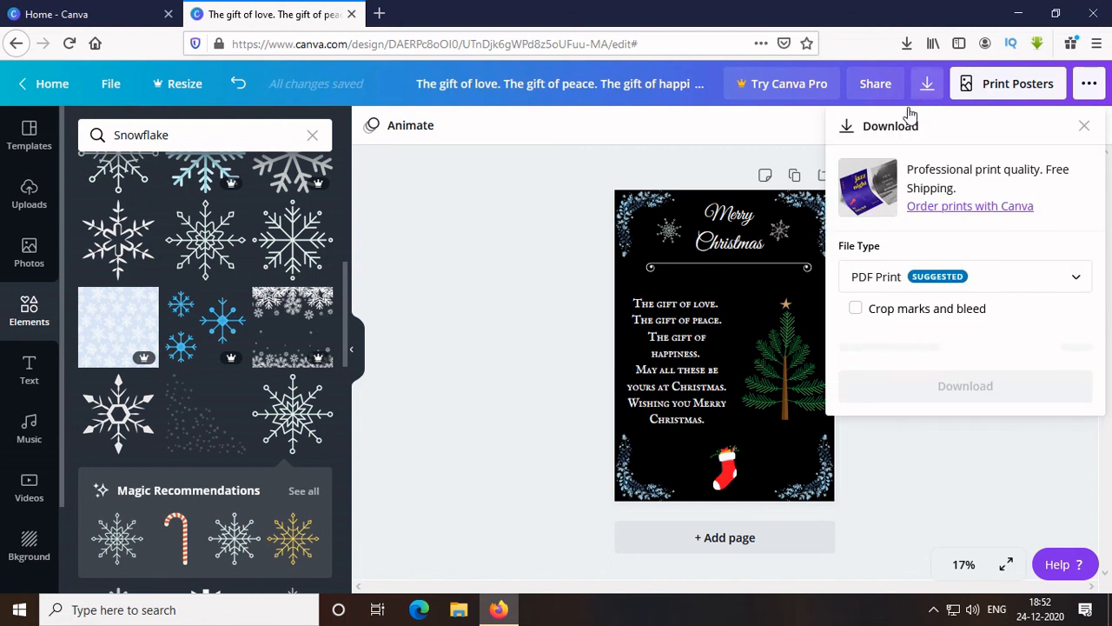
click(998, 276)
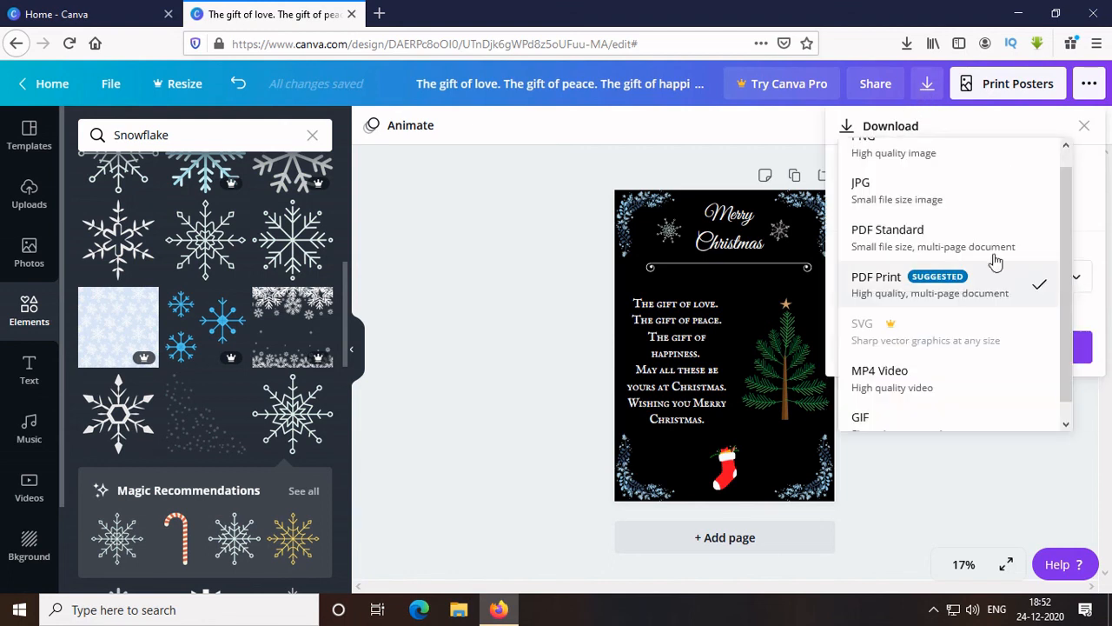
click(898, 199)
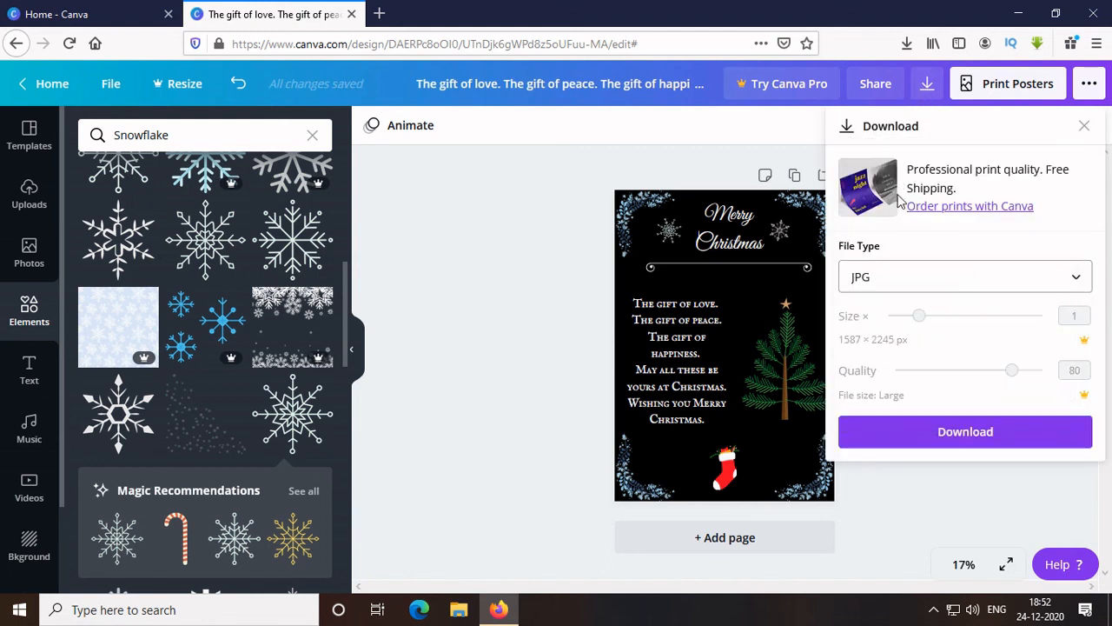
click(946, 434)
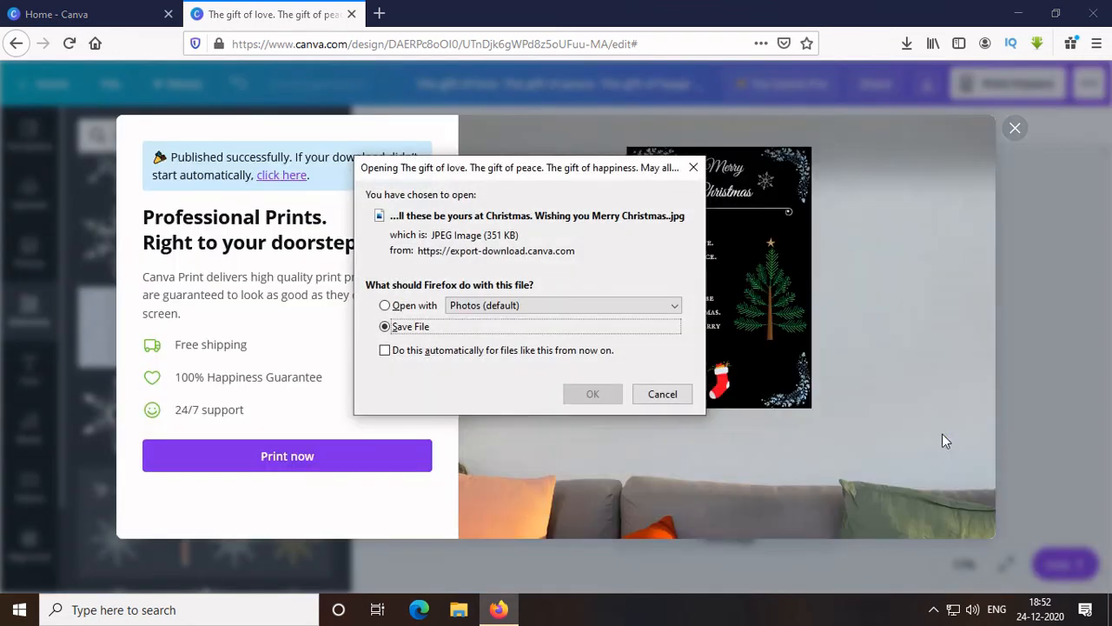
click(602, 395)
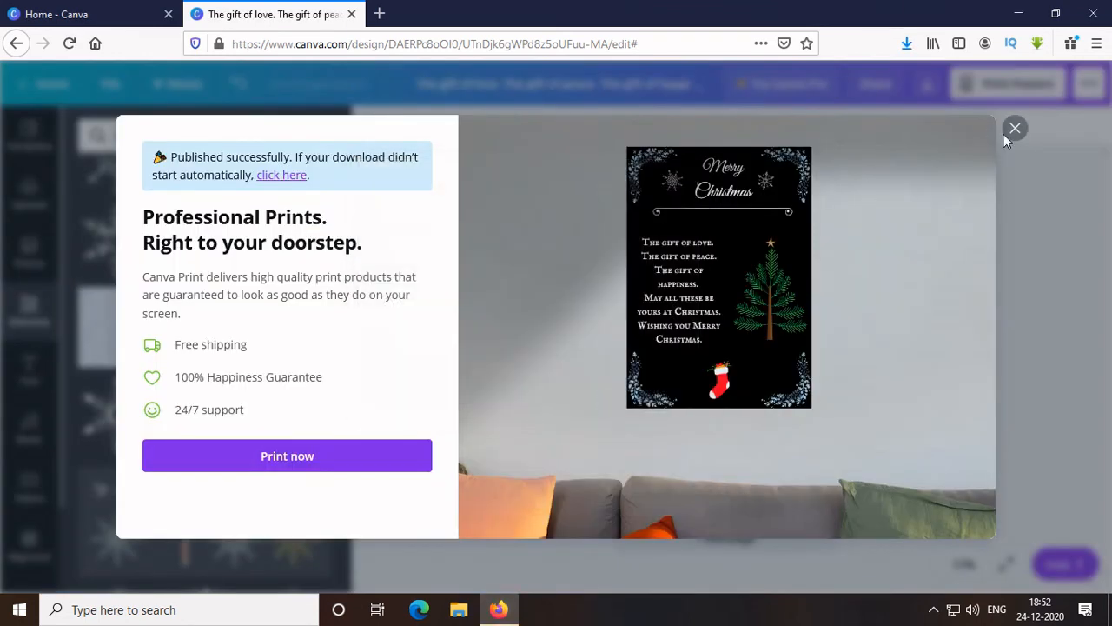
click(1016, 130)
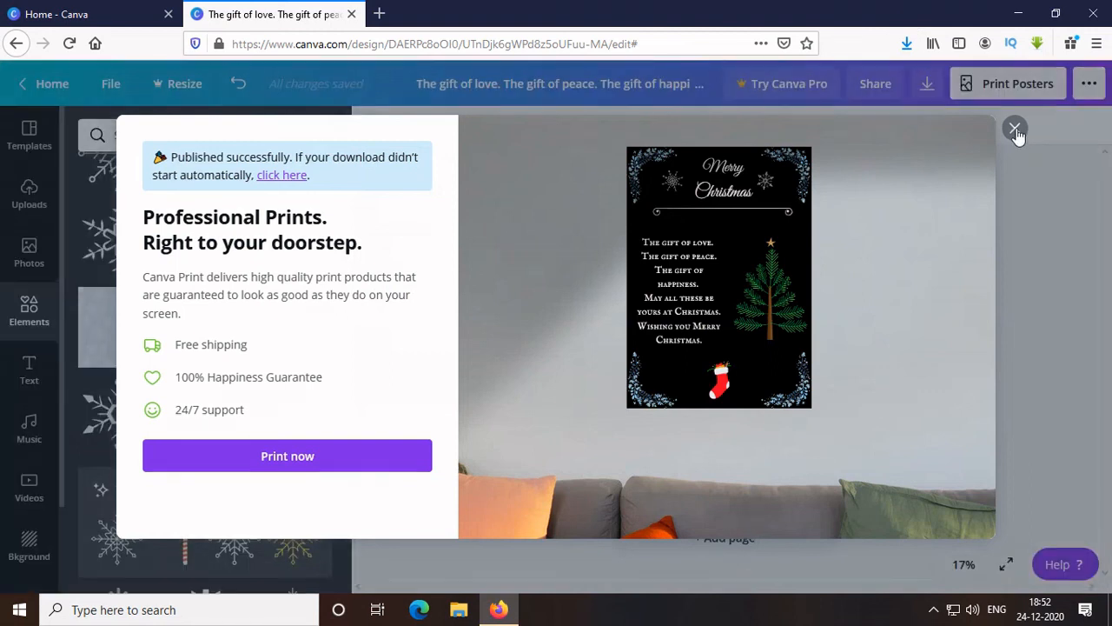
- Open the most recently downloaded poster JPG in the Photos viewer to check it, and close the viewer
click(906, 43)
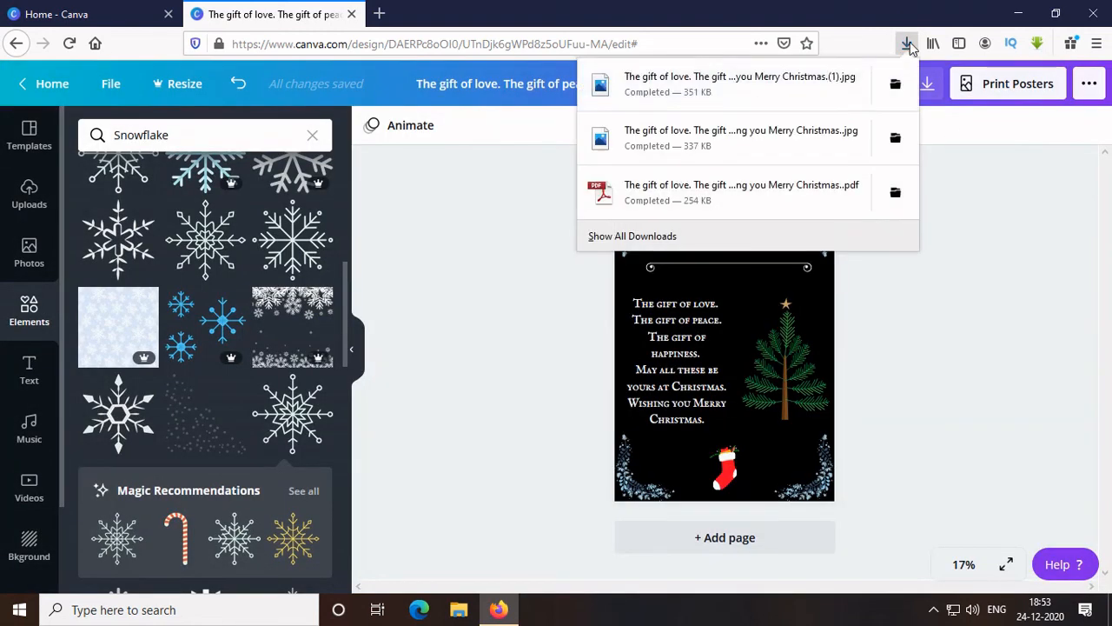
click(726, 79)
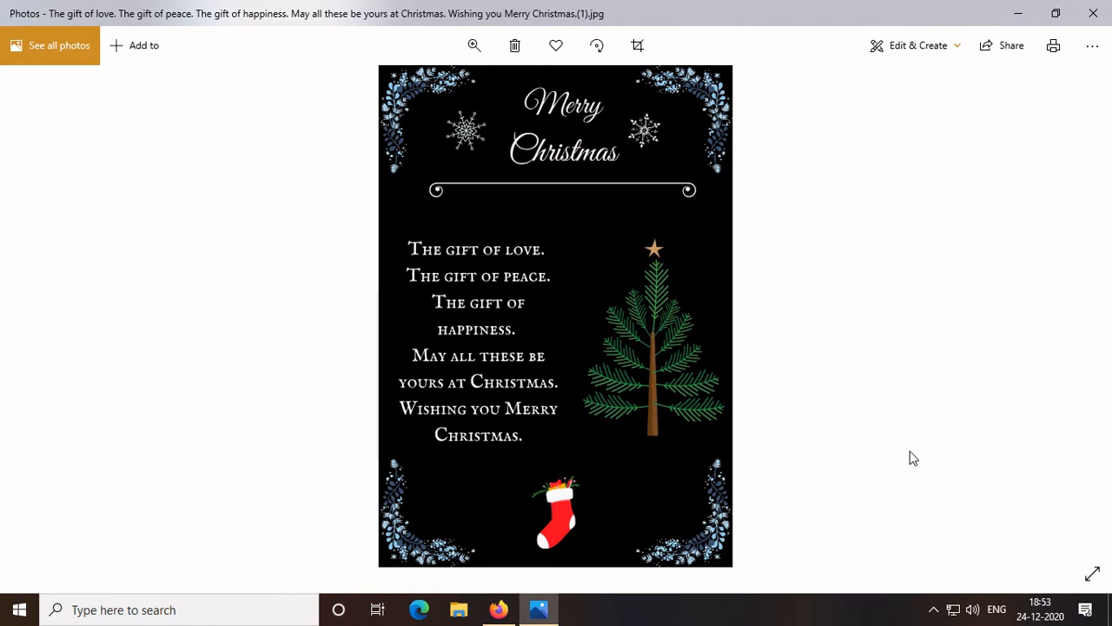
click(1094, 13)
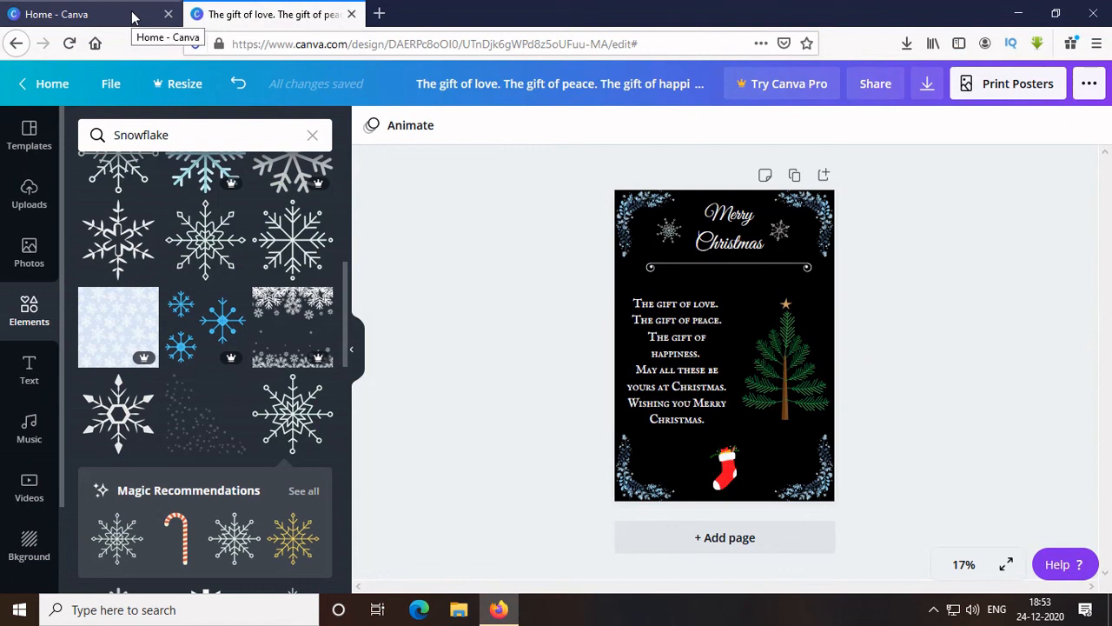
- Leave the finished poster design for the Canva home page and close the older duplicate home page
click(48, 9)
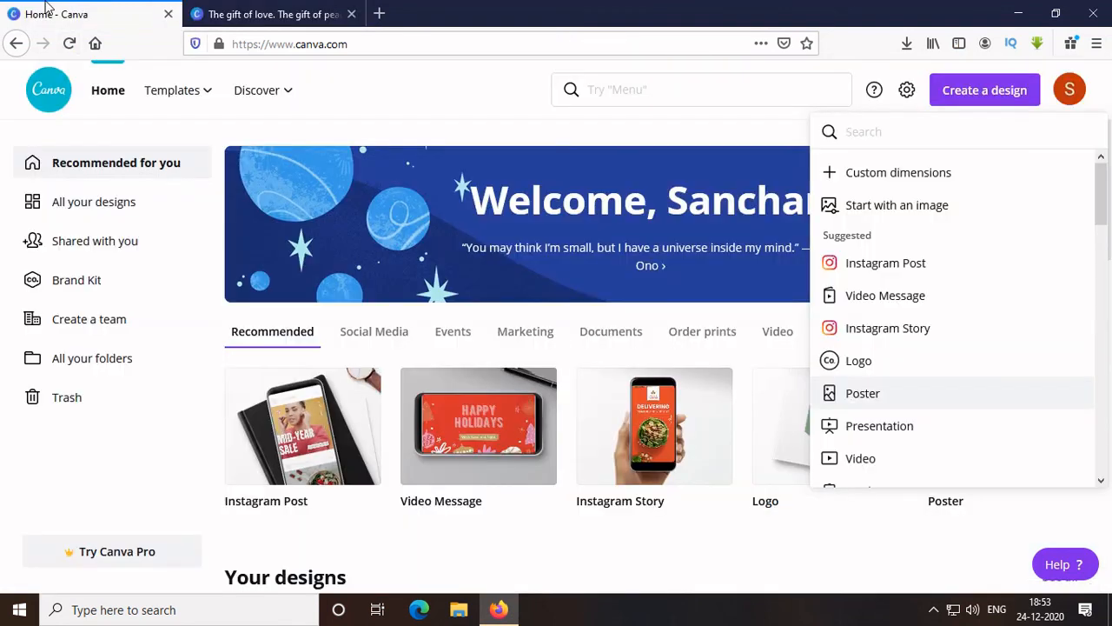
click(435, 92)
click(213, 12)
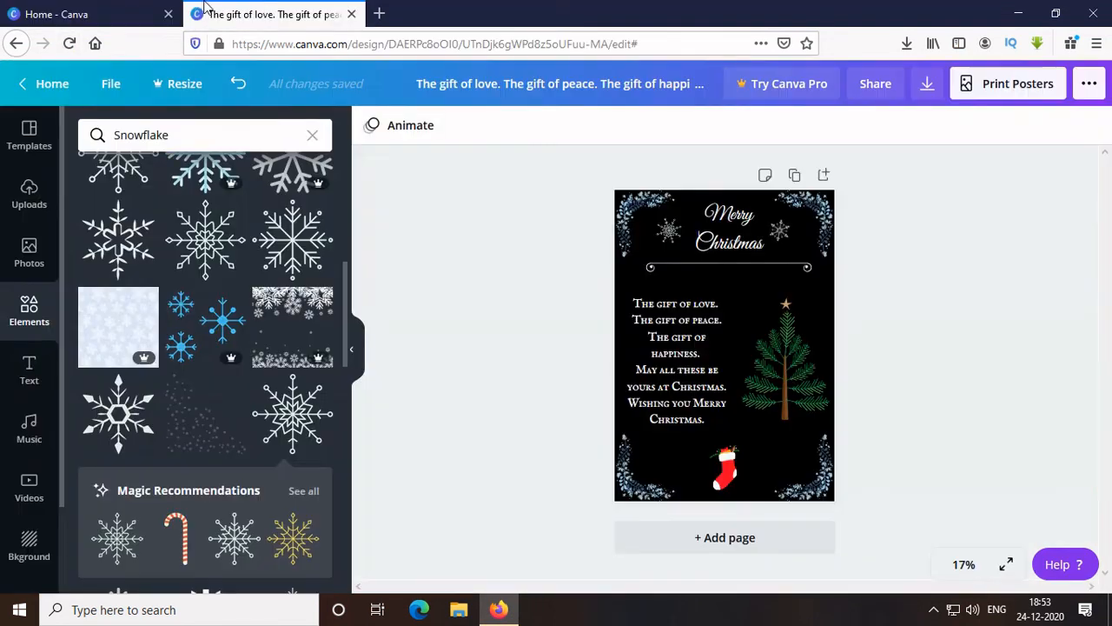
click(43, 84)
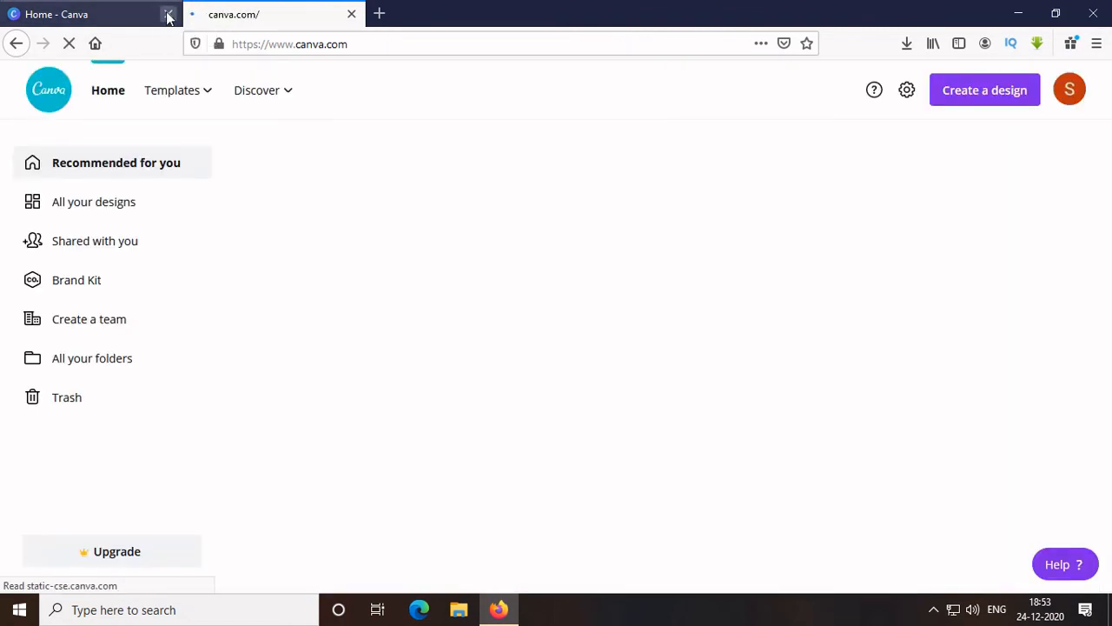
click(169, 15)
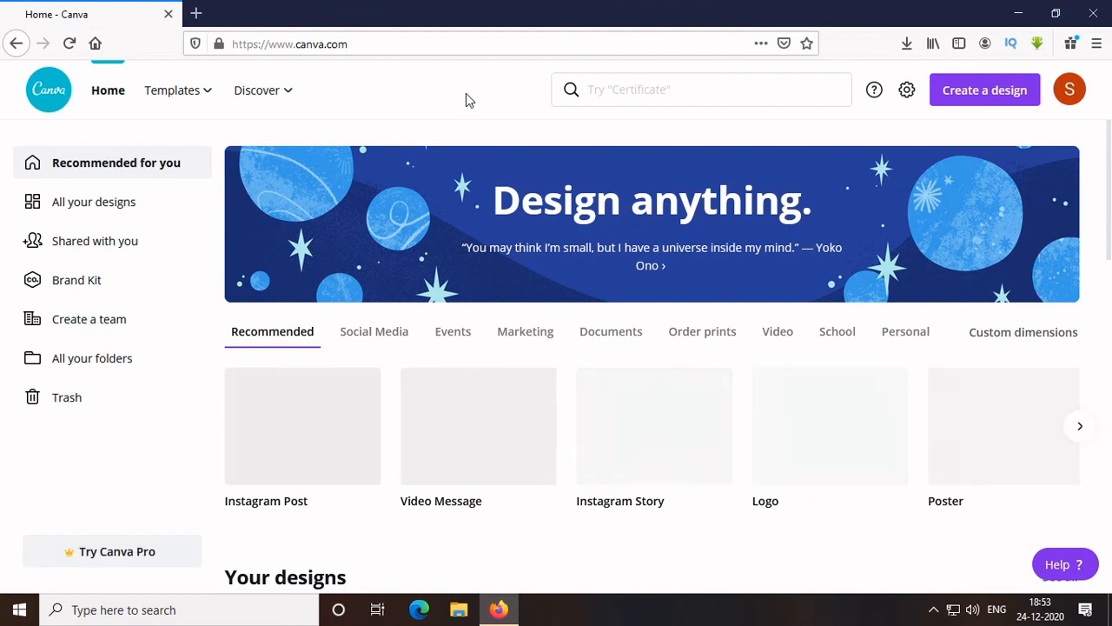